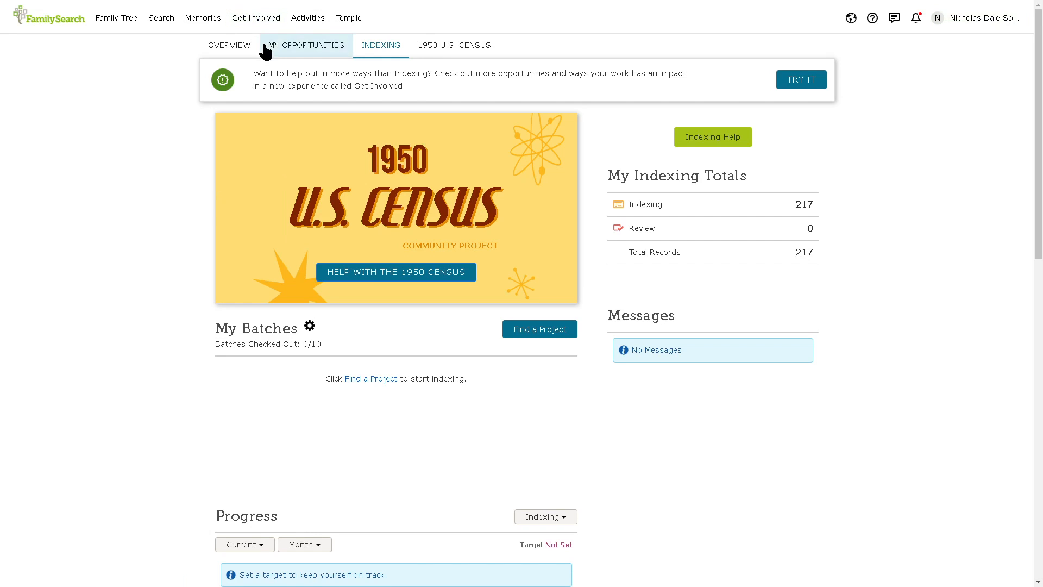
# Look over the indexing home page, including the batches, totals, progress chart and groups list.
pyautogui.click(253, 22)
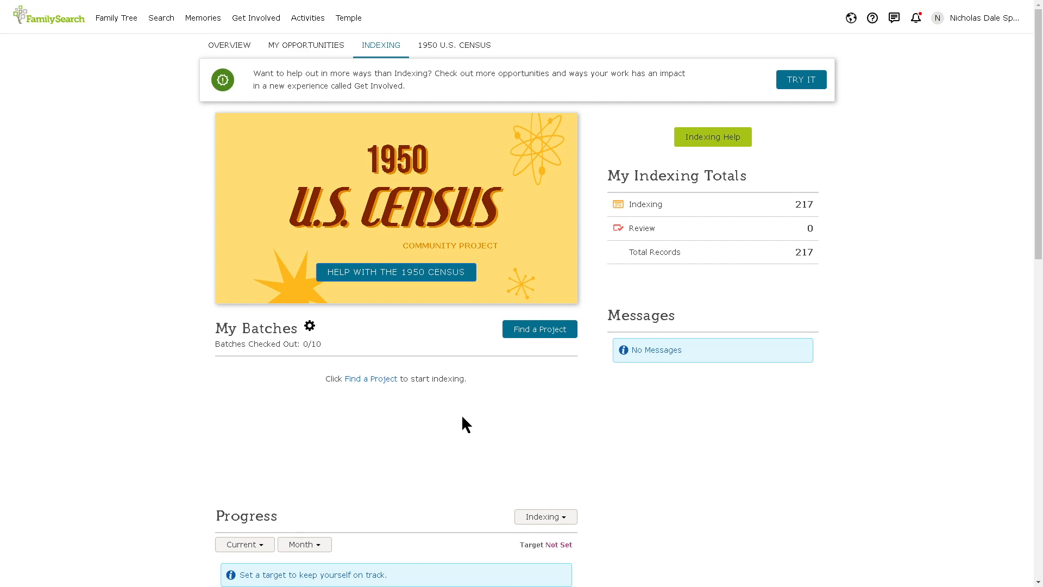
pyautogui.scroll(-4, 461, 416)
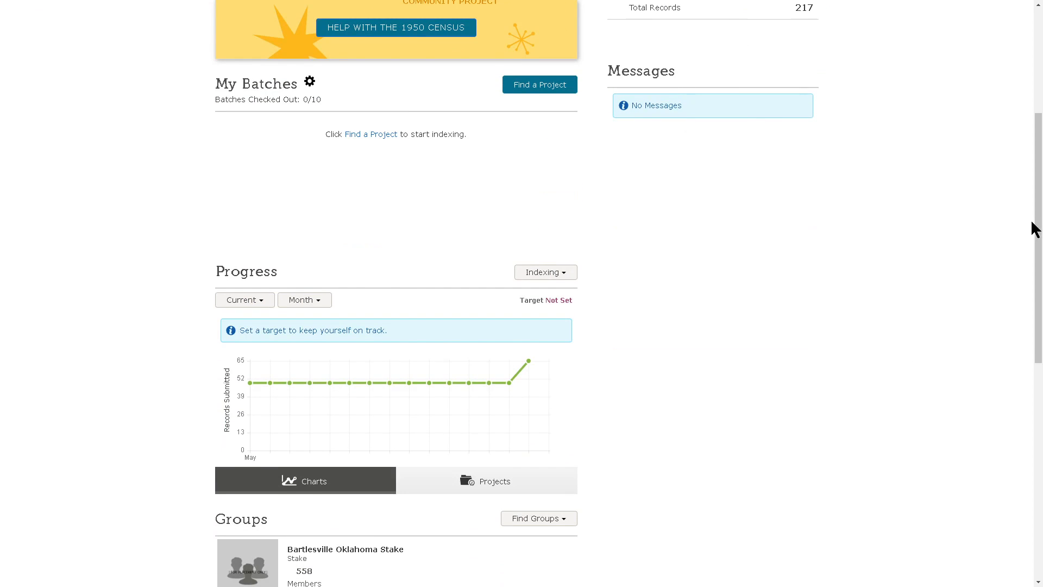
pyautogui.moveTo(1035, 226); pyautogui.dragTo(1040, 405)
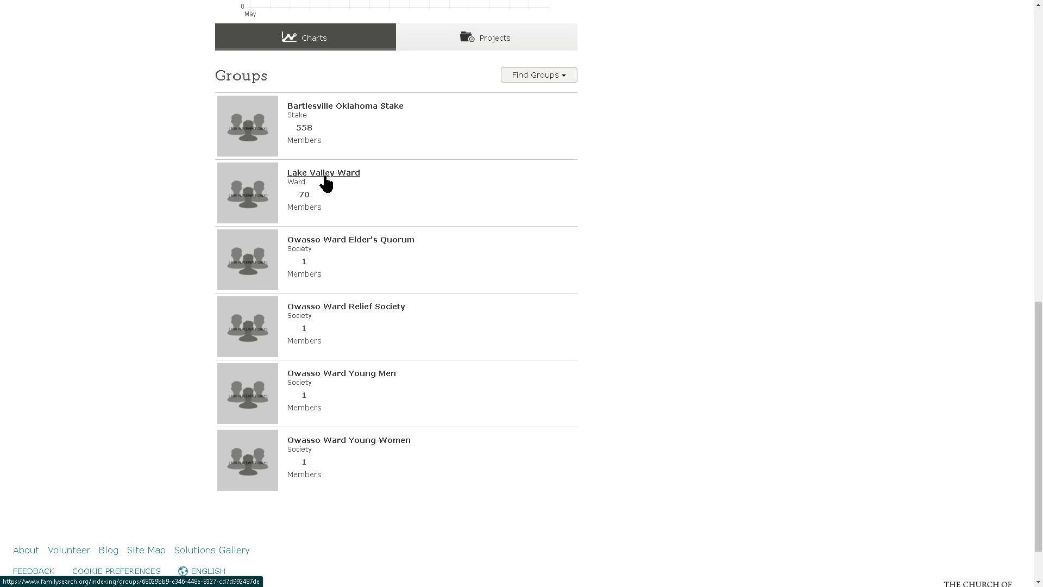
pyautogui.scroll(1, 637, 238)
pyautogui.scroll(10, 636, 238)
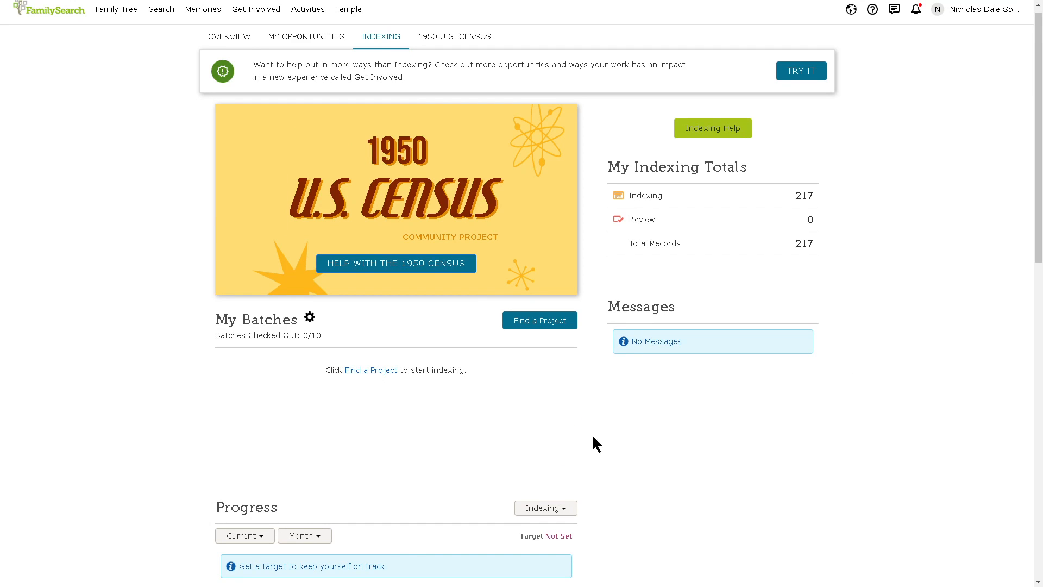
pyautogui.scroll(-3, 728, 456)
pyautogui.scroll(-1, 670, 375)
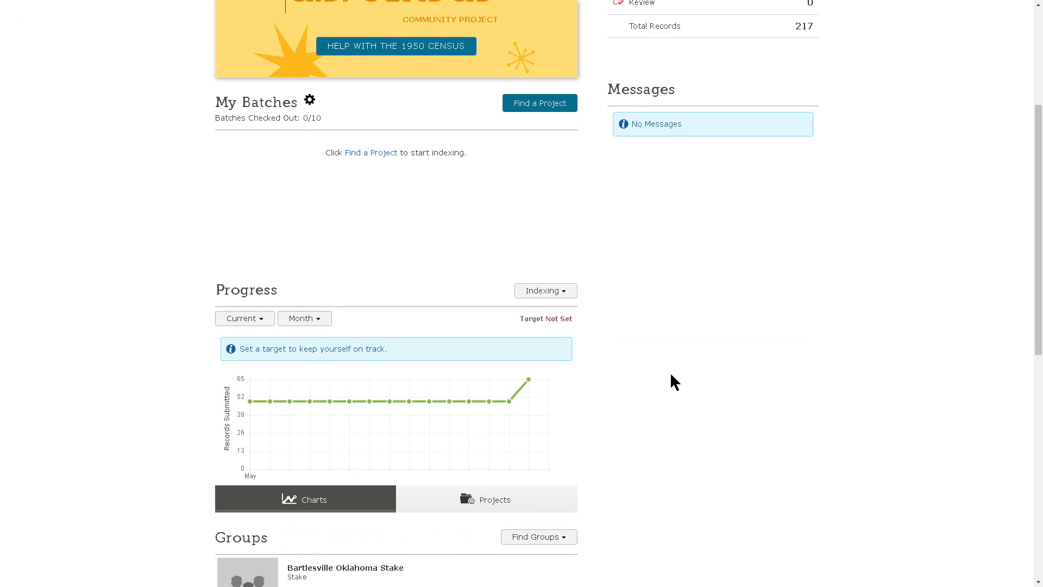
pyautogui.scroll(2, 651, 375)
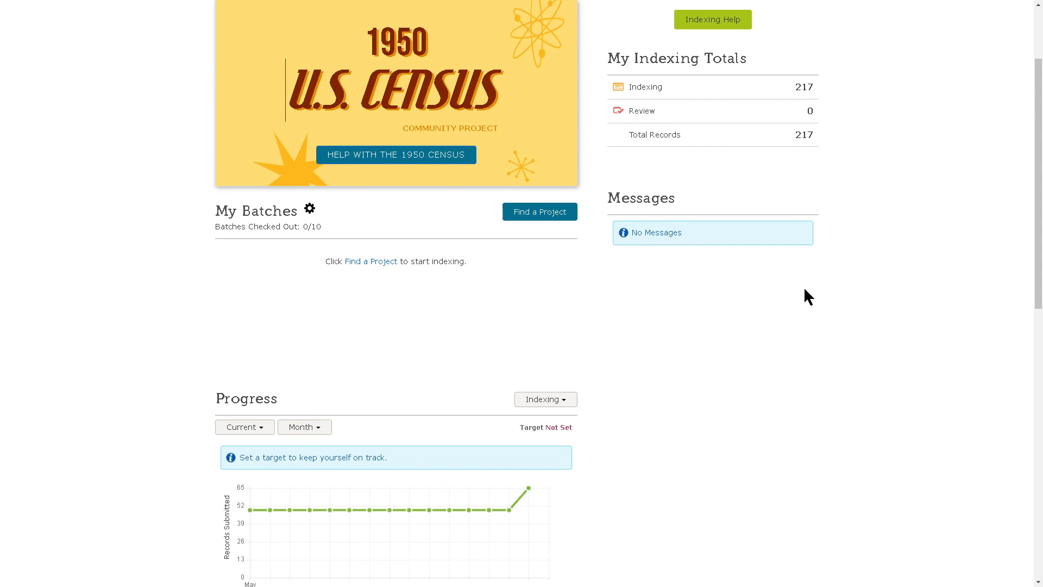
pyautogui.scroll(-1, 604, 338)
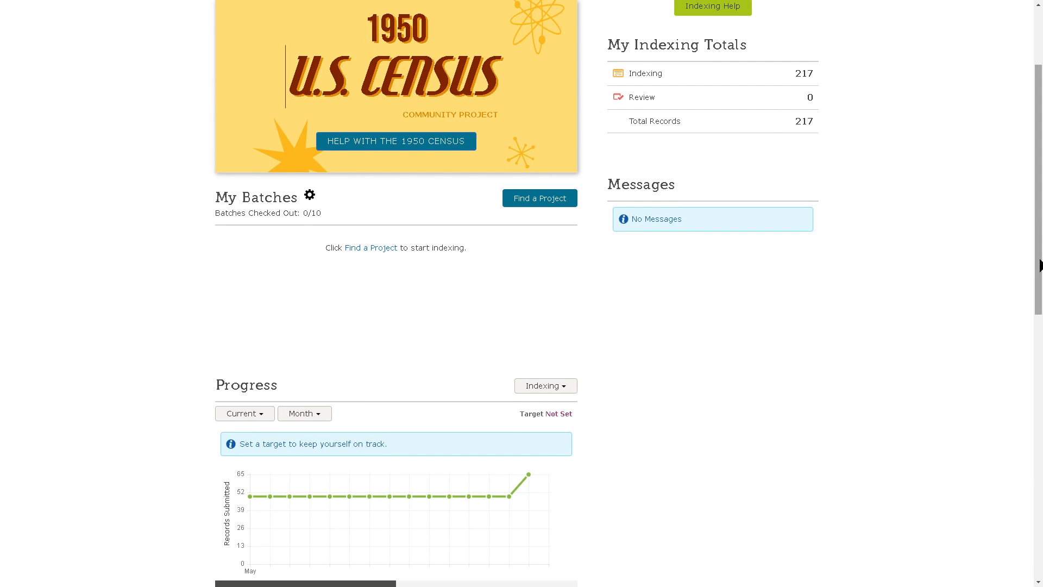
# Open the Lake Valley Ward group and check its indexed record counts for May and April.
pyautogui.moveTo(1038, 226); pyautogui.dragTo(1031, 438)
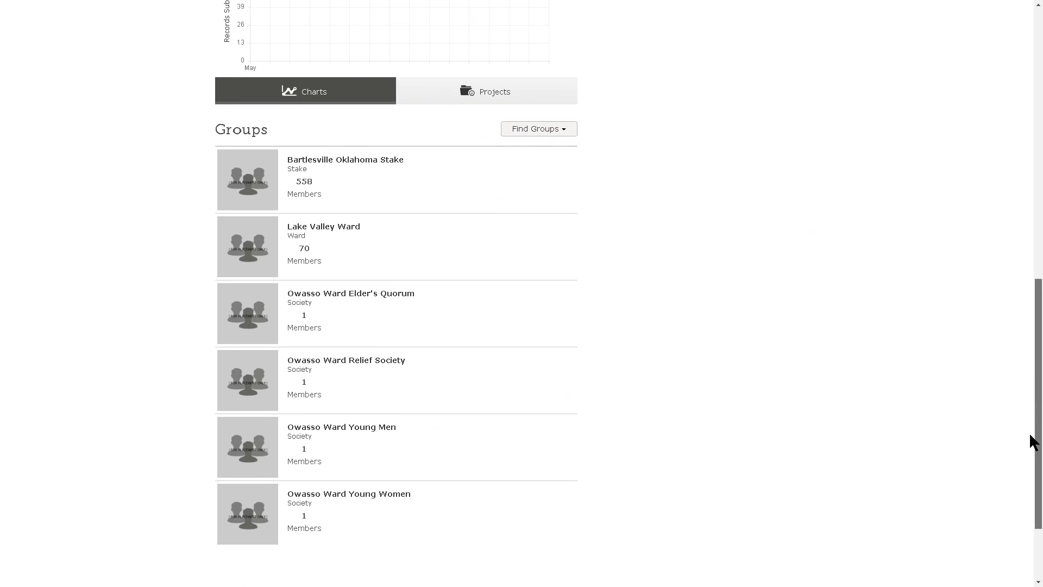
pyautogui.click(325, 231)
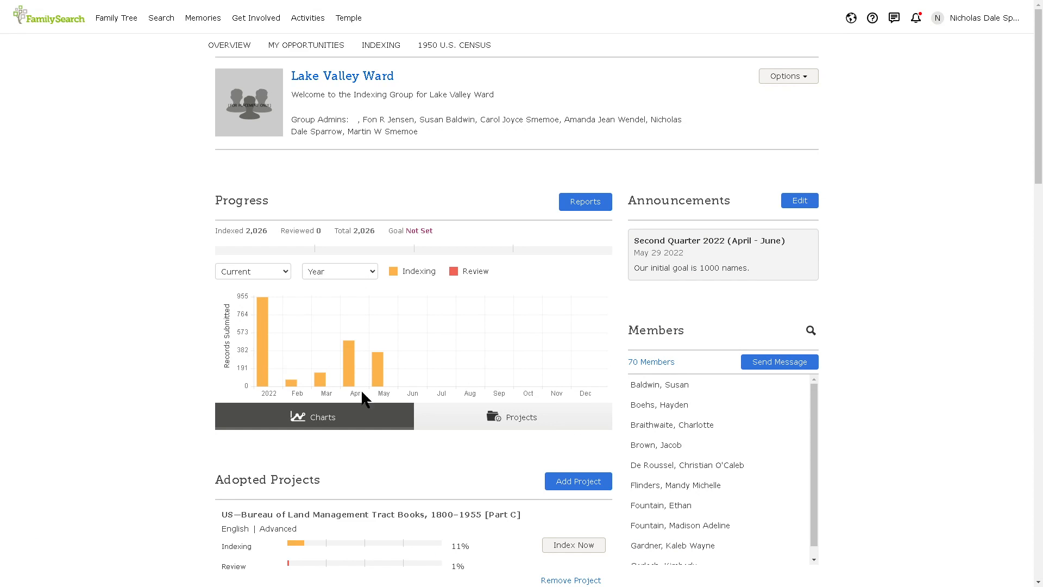
pyautogui.moveTo(374, 378)
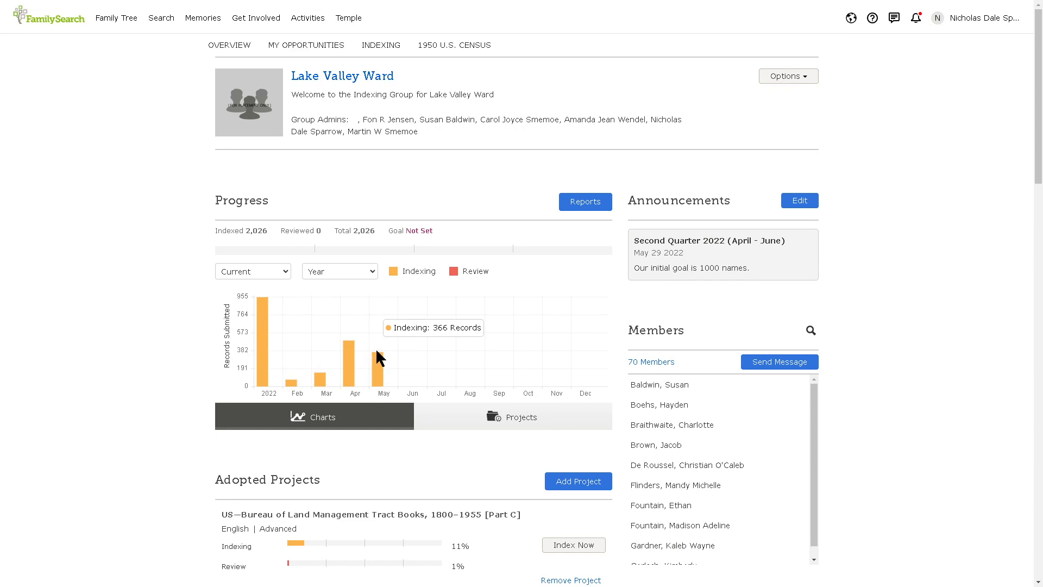
pyautogui.moveTo(348, 353)
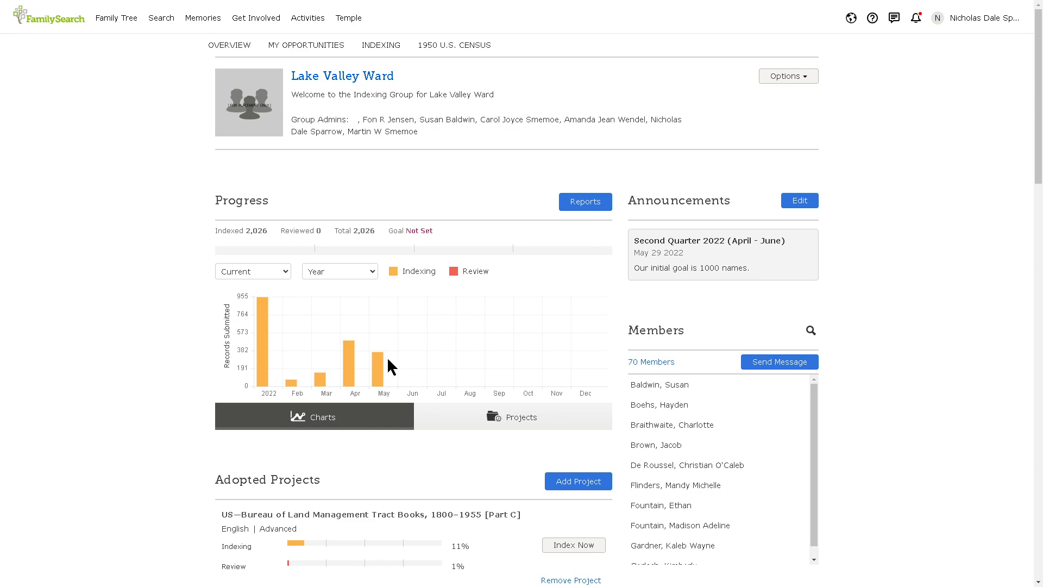
# View the group's progress chart by Month, checking the month's final week, and switch it to Quarter.
pyautogui.click(373, 271)
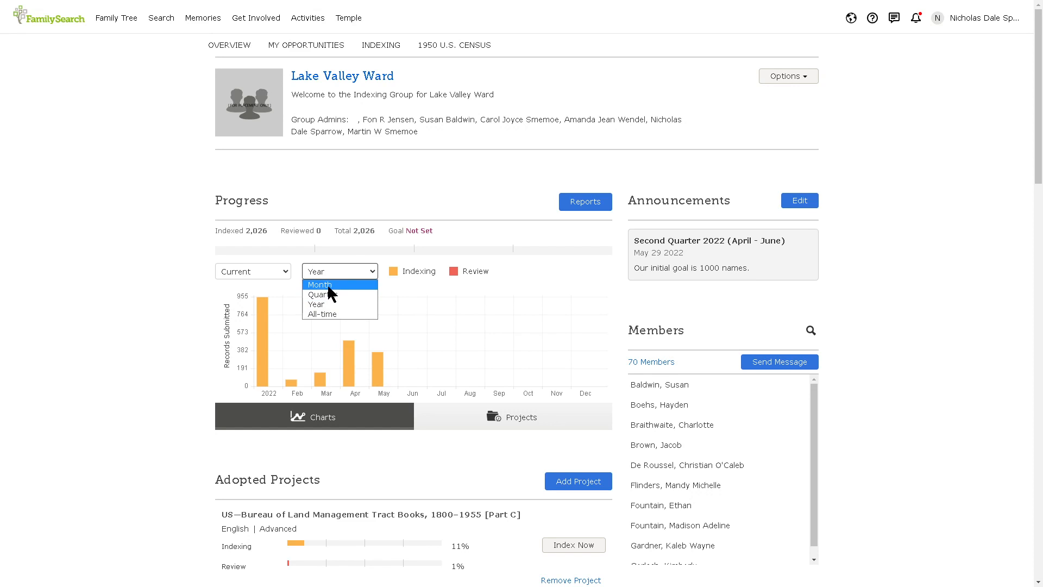
pyautogui.click(347, 283)
pyautogui.moveTo(547, 357)
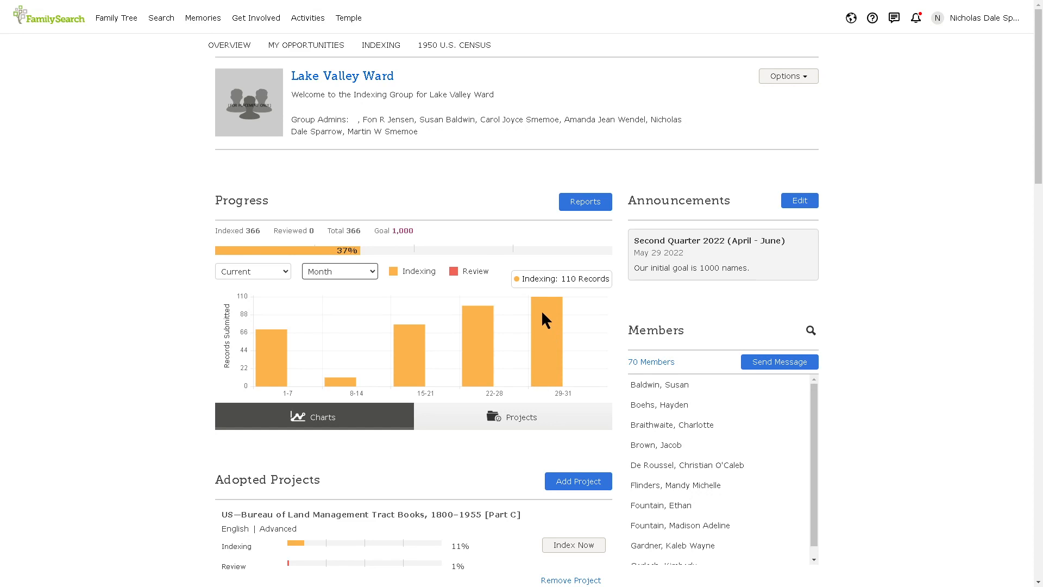
pyautogui.click(361, 272)
pyautogui.click(348, 296)
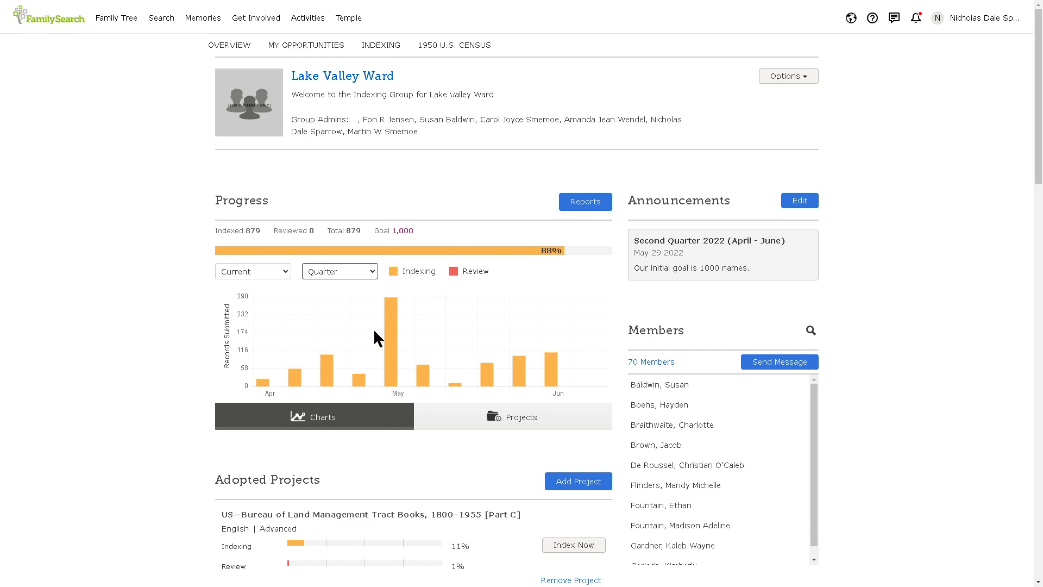
# Look through the group's adopted projects and highlight the UK—Principal Probate Registry, 1858–1957 [Part O] entry.
pyautogui.scroll(-3, 373, 328)
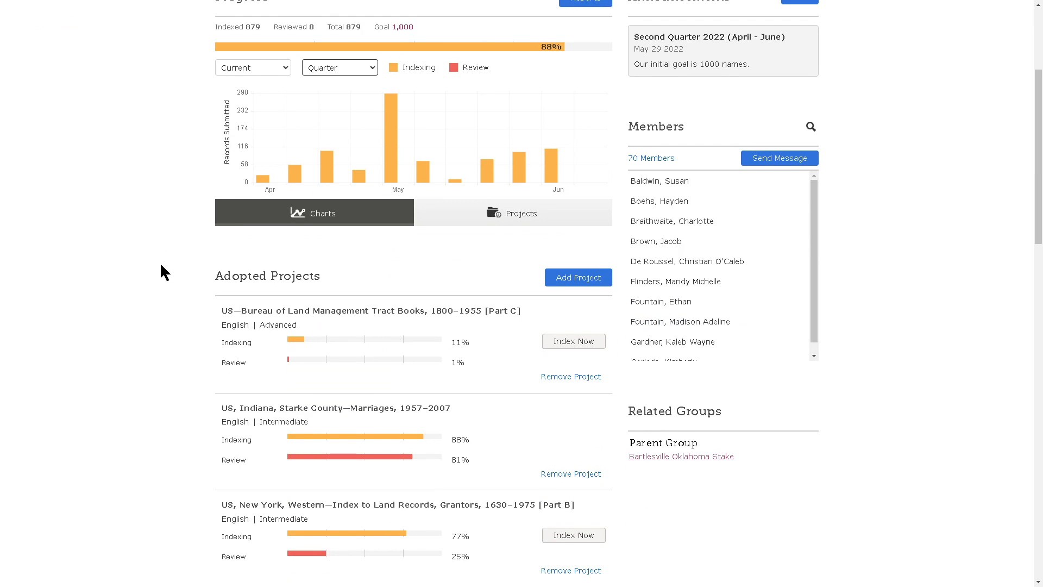
pyautogui.scroll(-2, 183, 303)
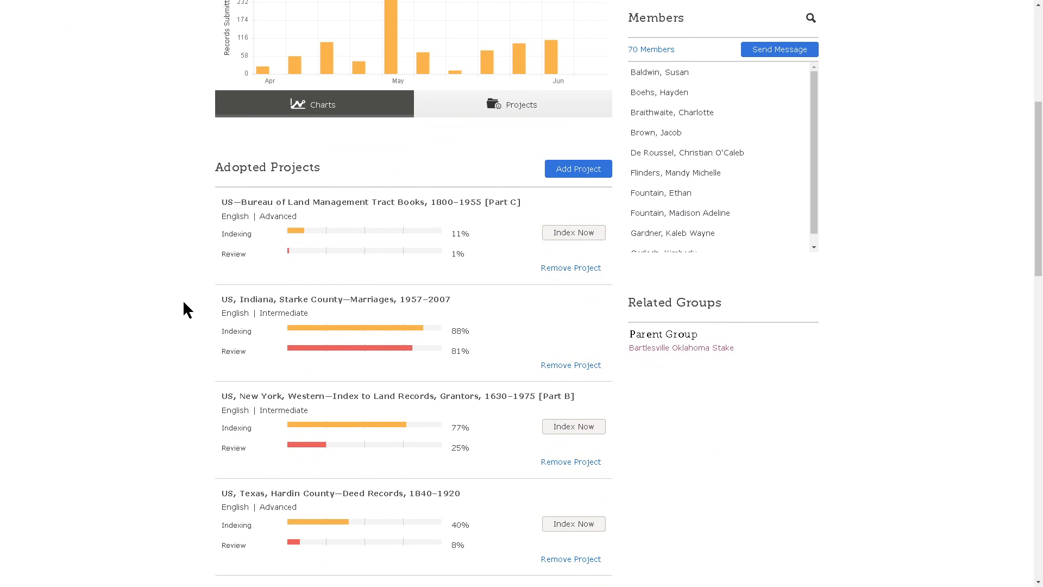
pyautogui.scroll(-4, 187, 299)
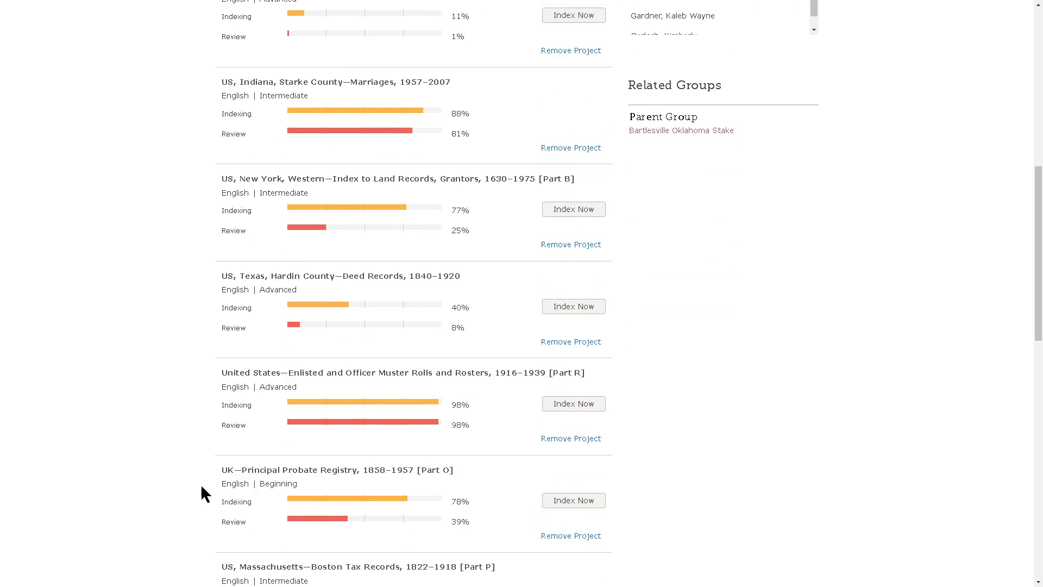
pyautogui.scroll(-4, 197, 489)
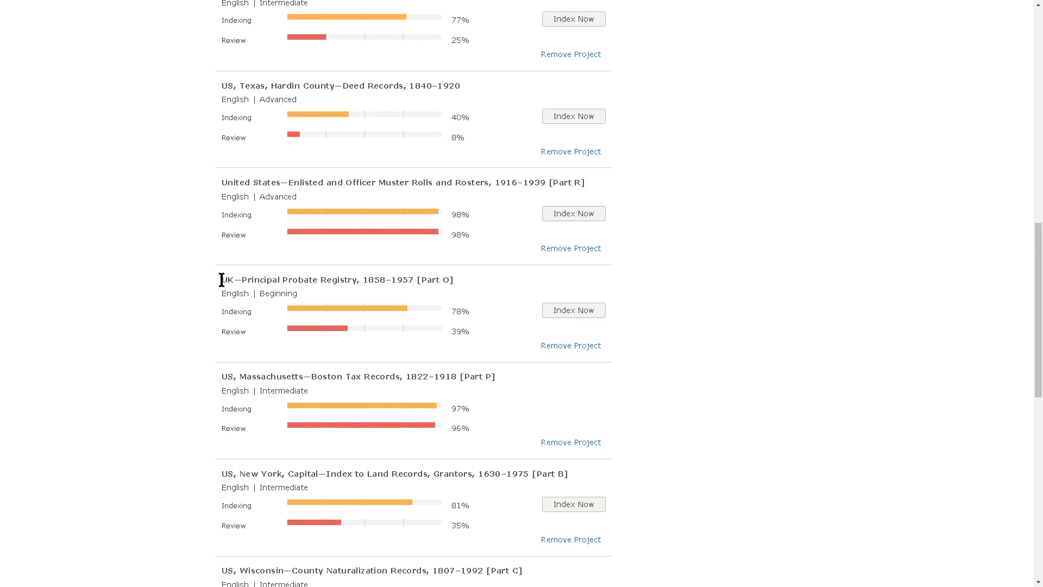
pyautogui.moveTo(221, 280); pyautogui.dragTo(260, 294)
pyautogui.scroll(13, 524, 344)
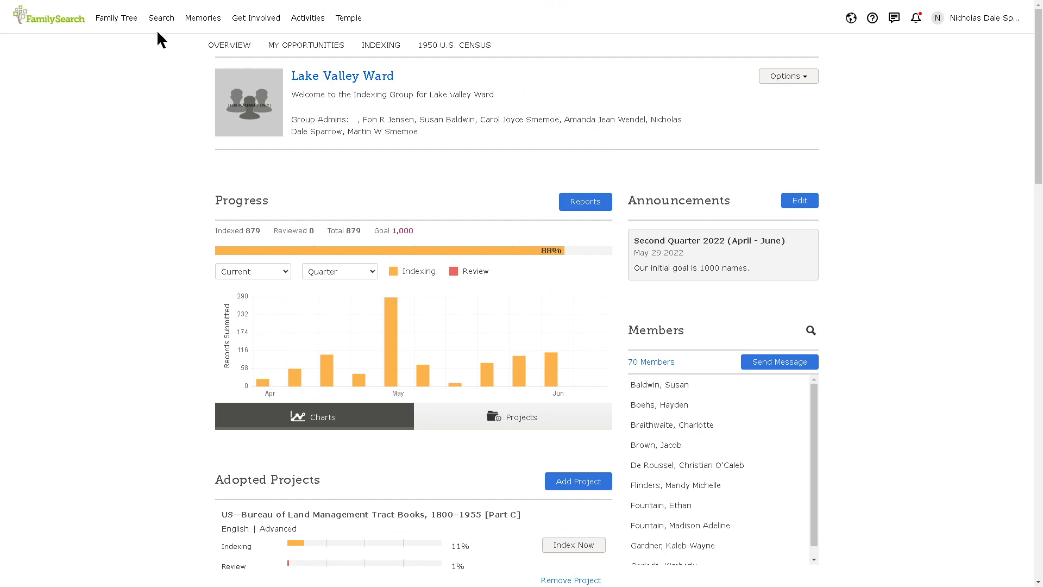
# Return to the indexing home page, check the available projects in Find a Project, and close the finder.
pyautogui.click(246, 20)
pyautogui.click(255, 88)
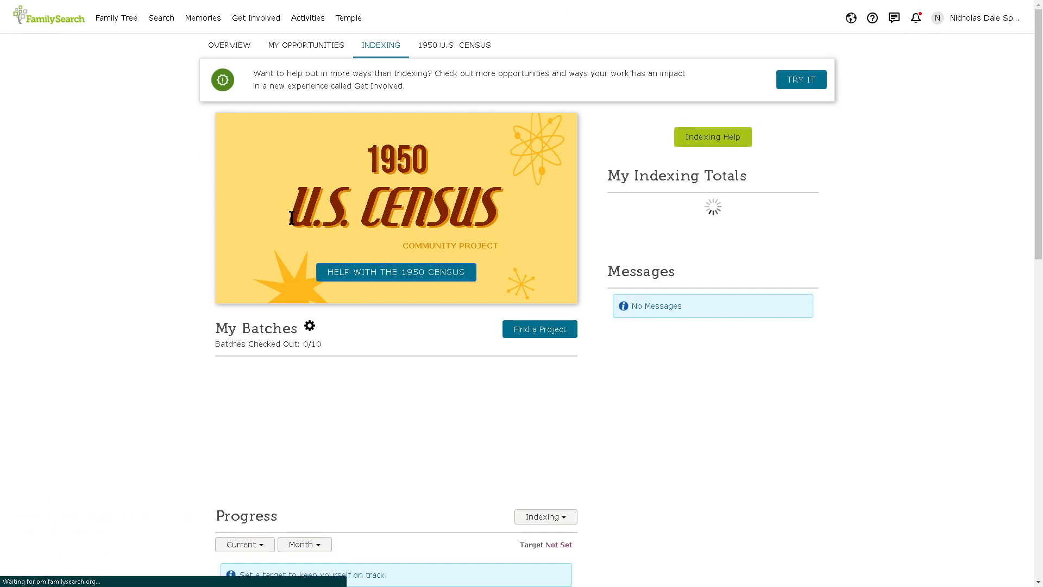
pyautogui.click(371, 379)
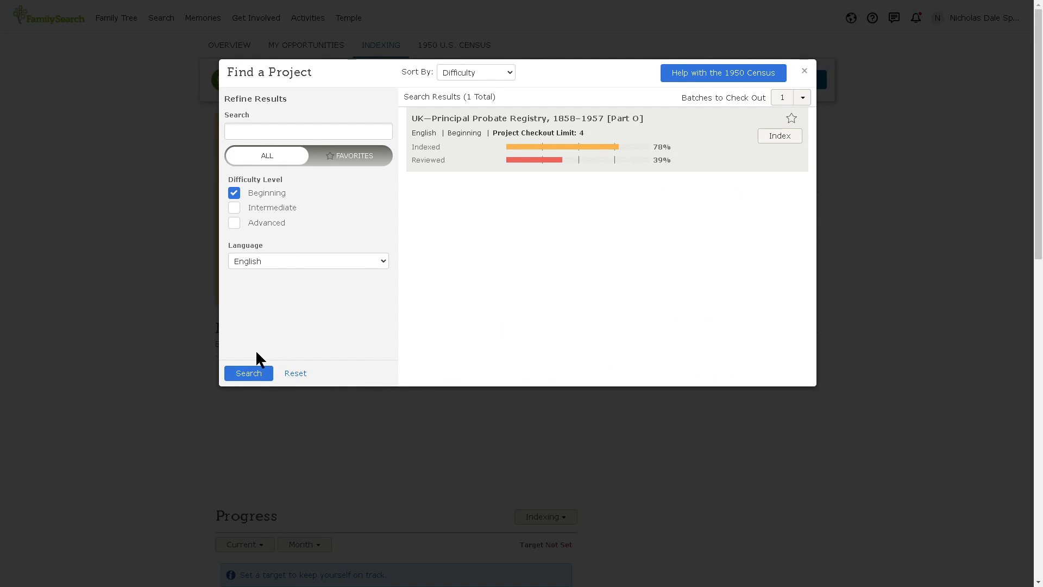
pyautogui.click(804, 72)
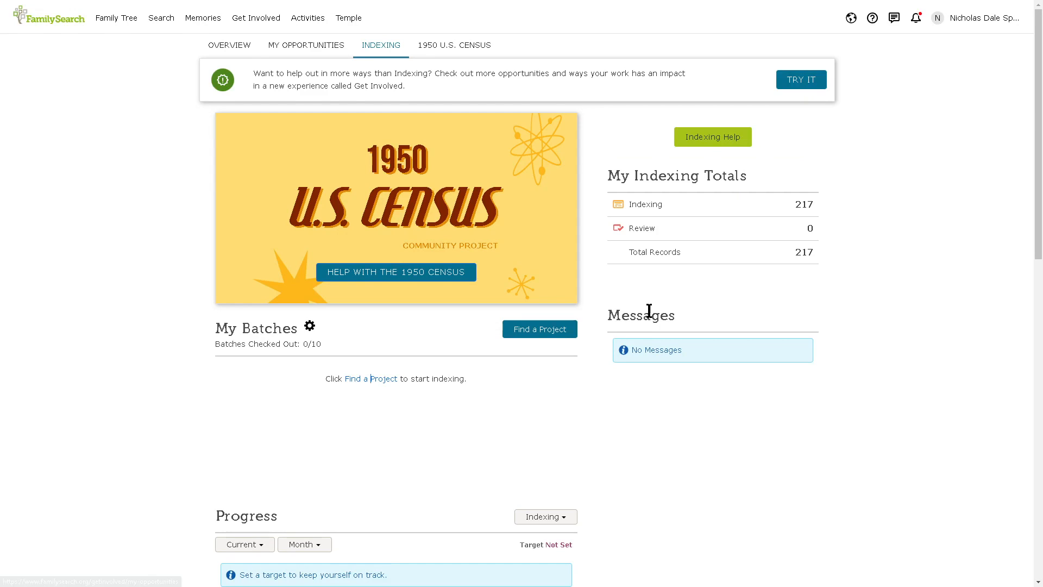
# Reopen the Lake Valley Ward group and start indexing its adopted project UK—Principal Probate Registry, 1858–1957 [Part O].
pyautogui.scroll(-10, 646, 325)
pyautogui.scroll(-3, 643, 321)
pyautogui.click(345, 170)
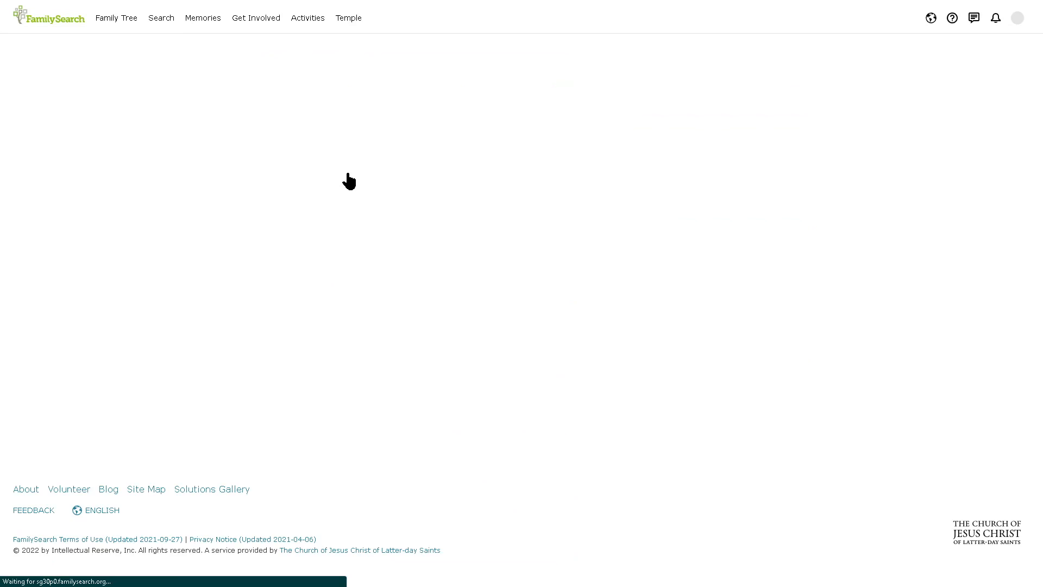
pyautogui.scroll(-8, 167, 374)
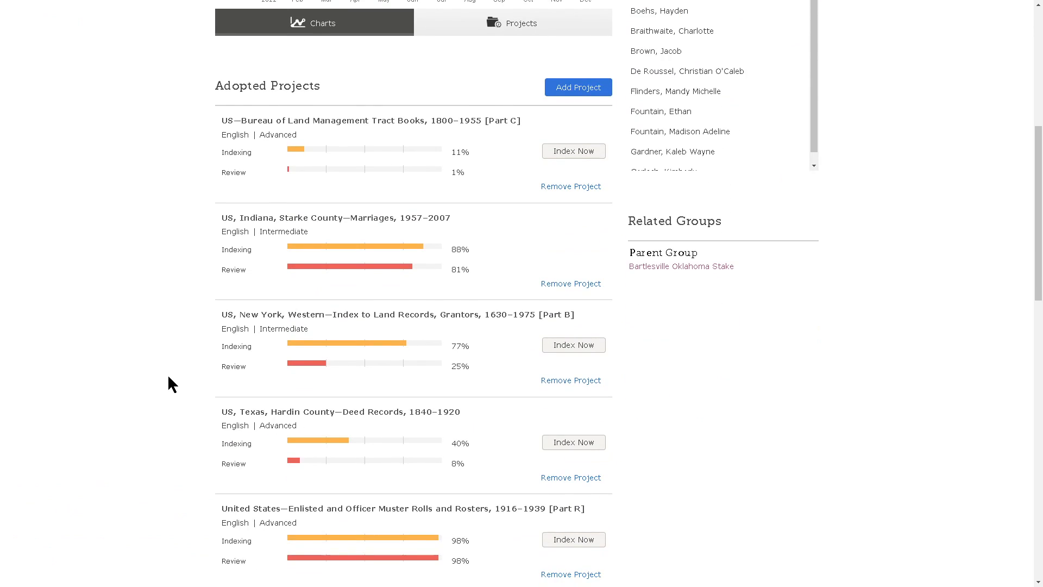
pyautogui.scroll(-4, 168, 374)
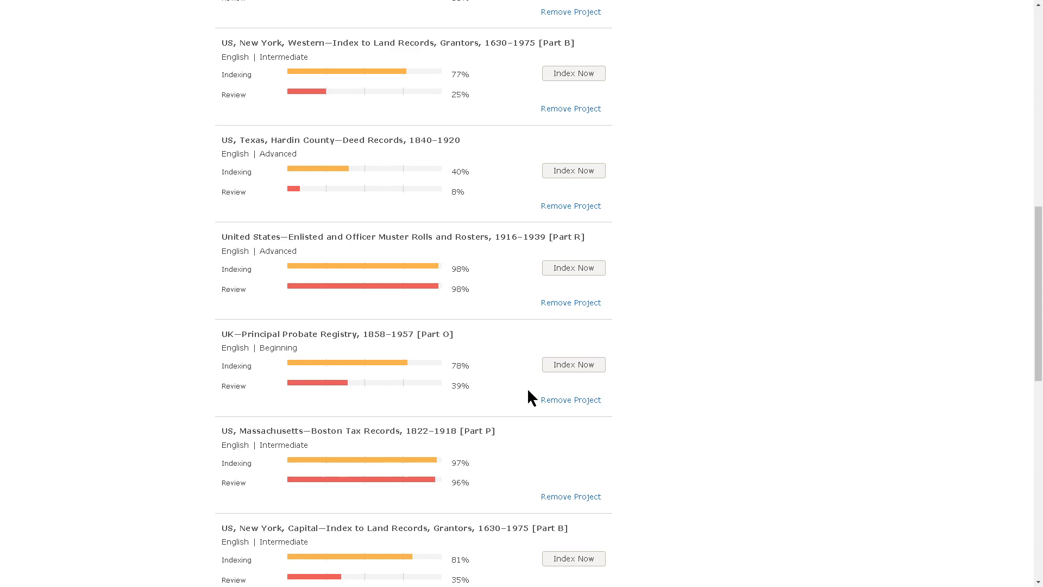
pyautogui.click(573, 365)
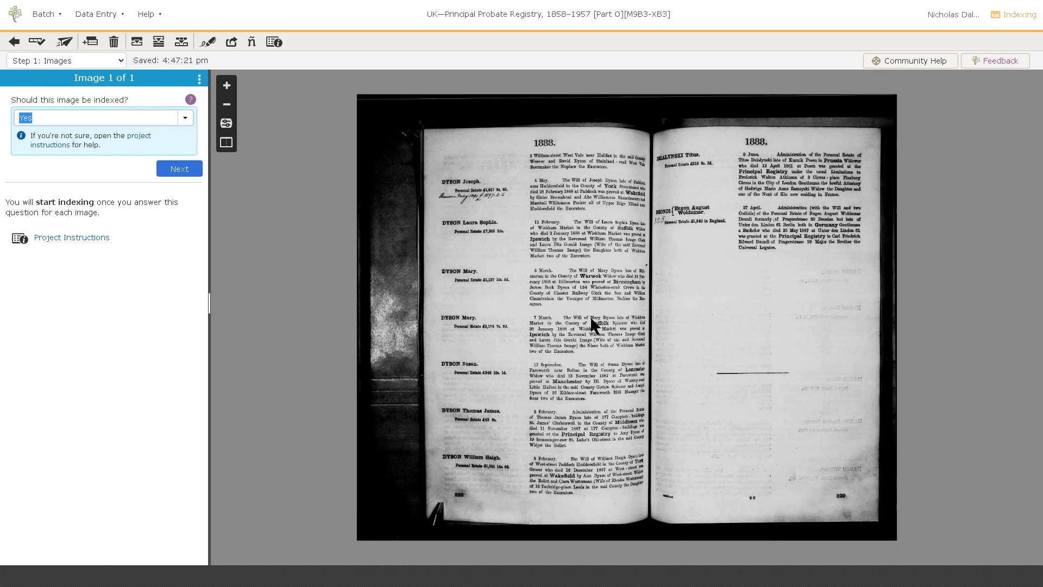
# Read through the field help for "Should this image be indexed?" and close it.
pyautogui.moveTo(590, 318); pyautogui.dragTo(543, 315)
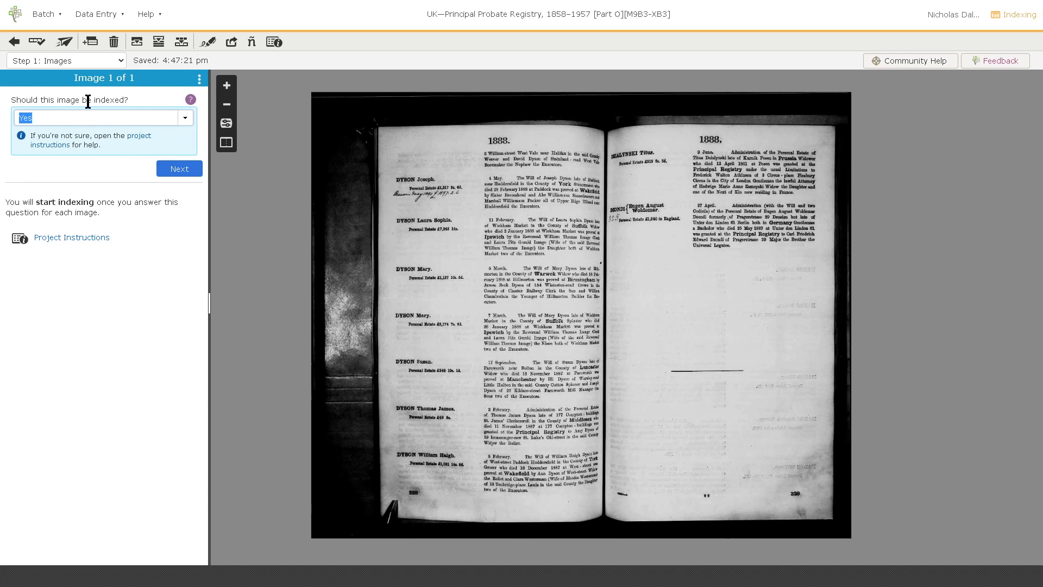
pyautogui.click(191, 101)
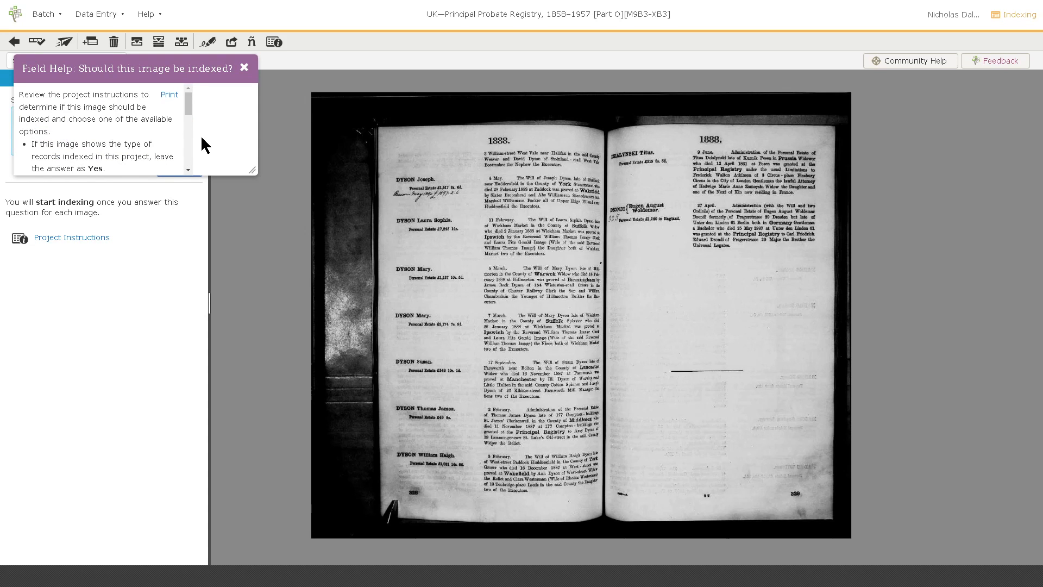
pyautogui.moveTo(190, 107); pyautogui.dragTo(190, 158)
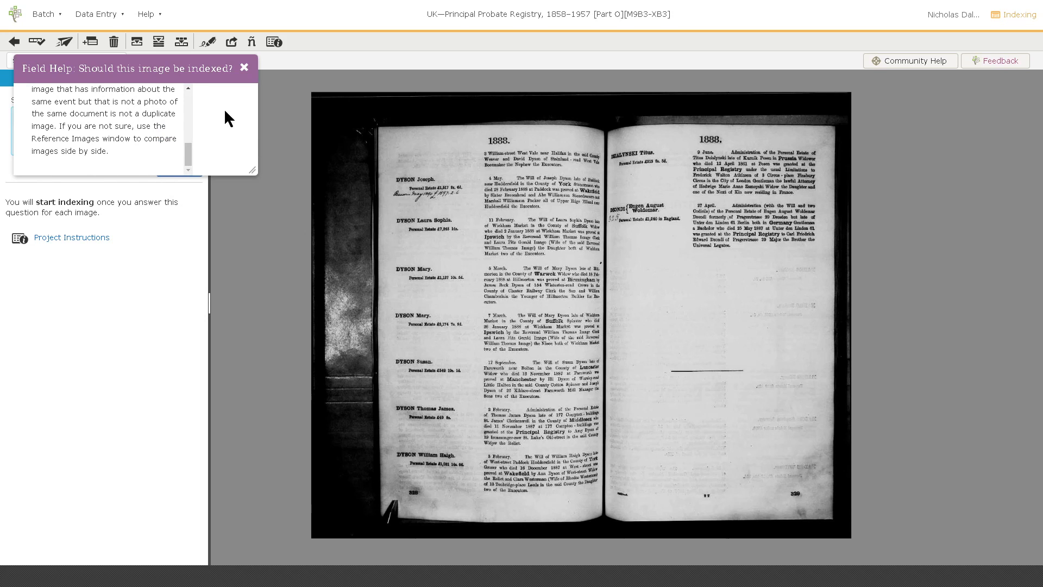
pyautogui.click(244, 68)
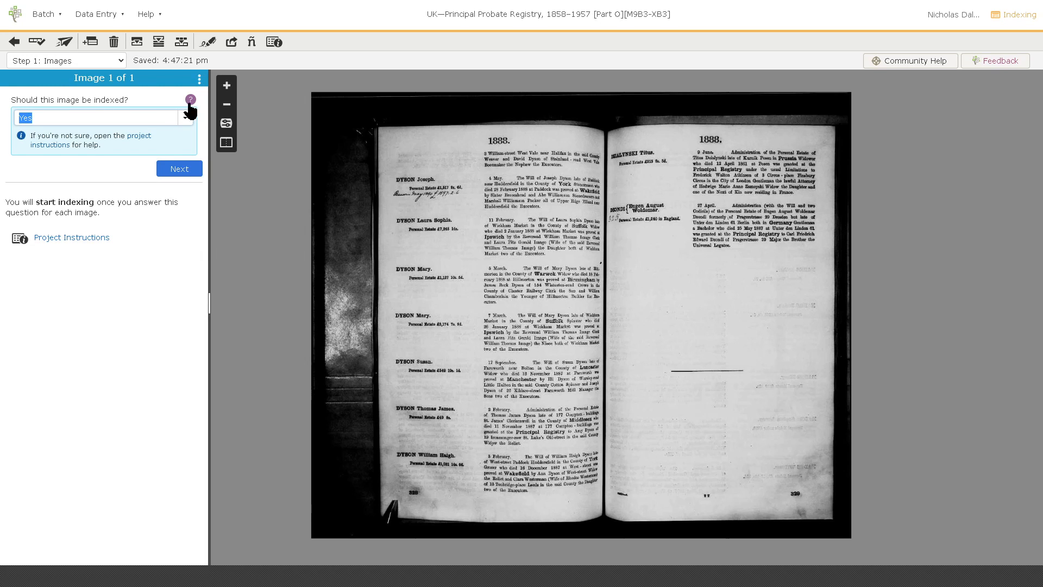
# Open the project instructions, place them beside the record image, and enlarge the example probate record under What to Index.
pyautogui.click(81, 240)
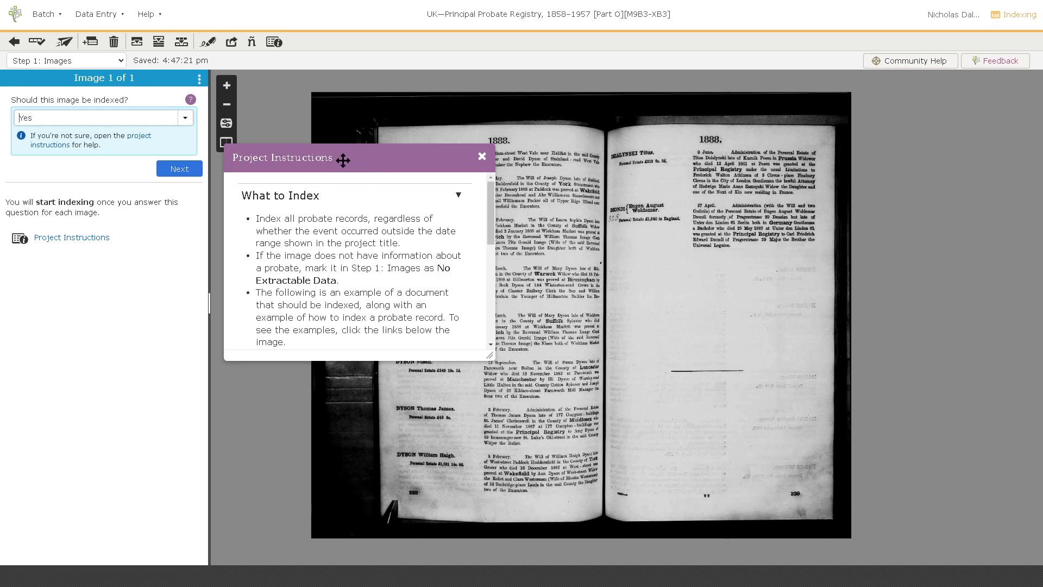
pyautogui.moveTo(371, 166); pyautogui.dragTo(898, 131)
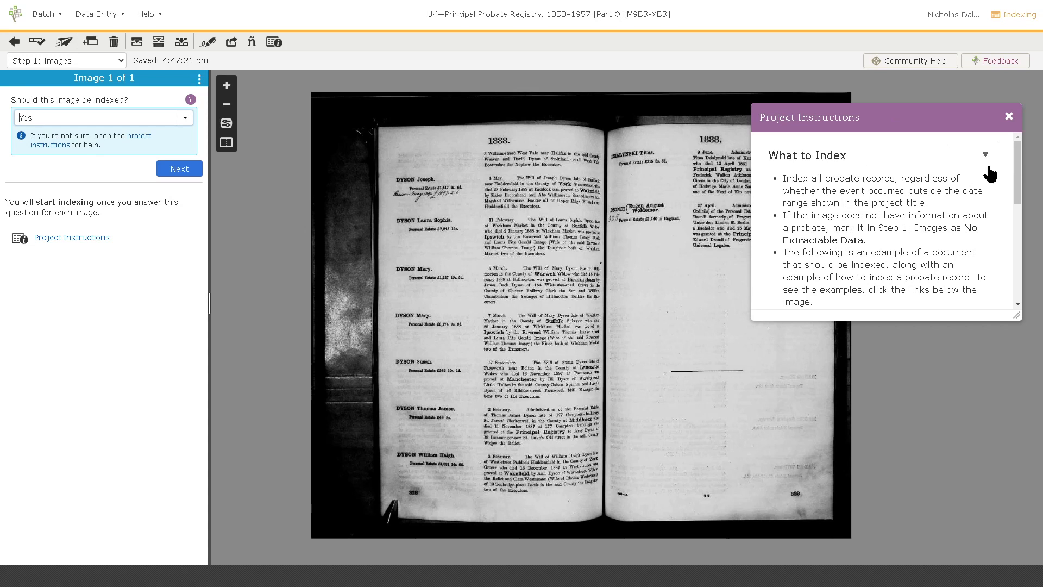
pyautogui.moveTo(1017, 153); pyautogui.dragTo(1017, 211)
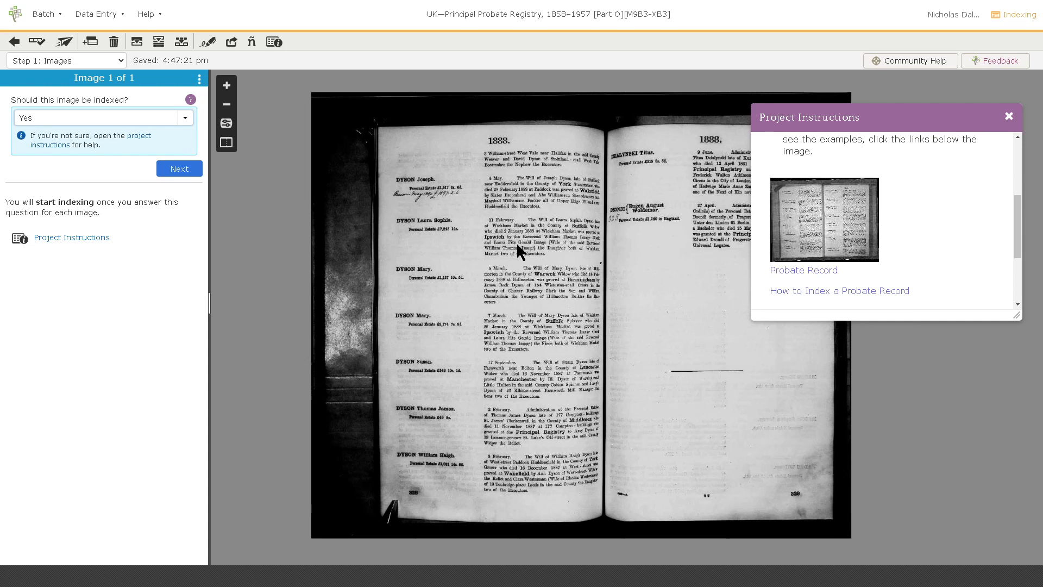
pyautogui.click(843, 225)
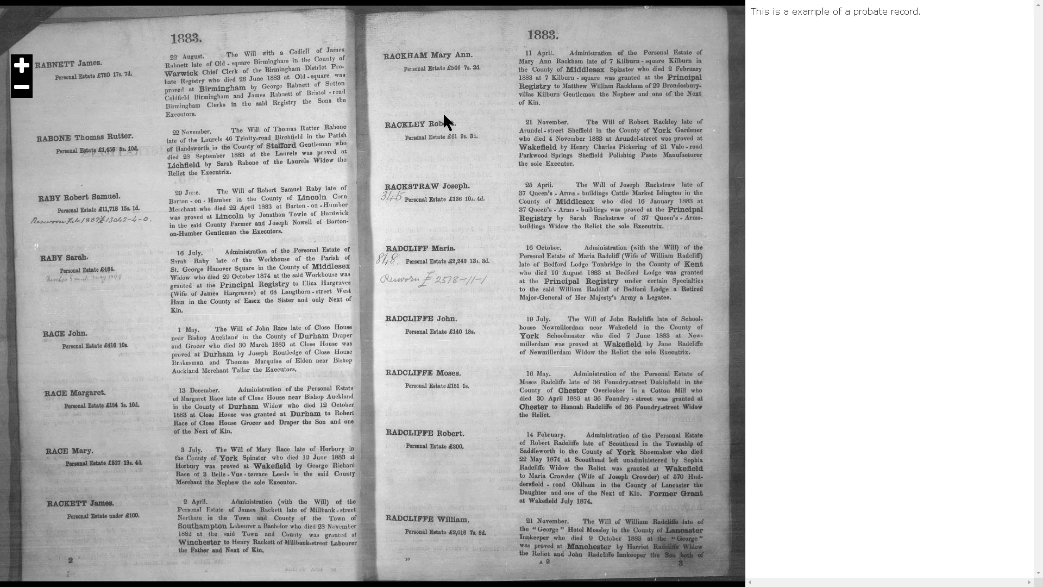
pyautogui.moveTo(791, 1)
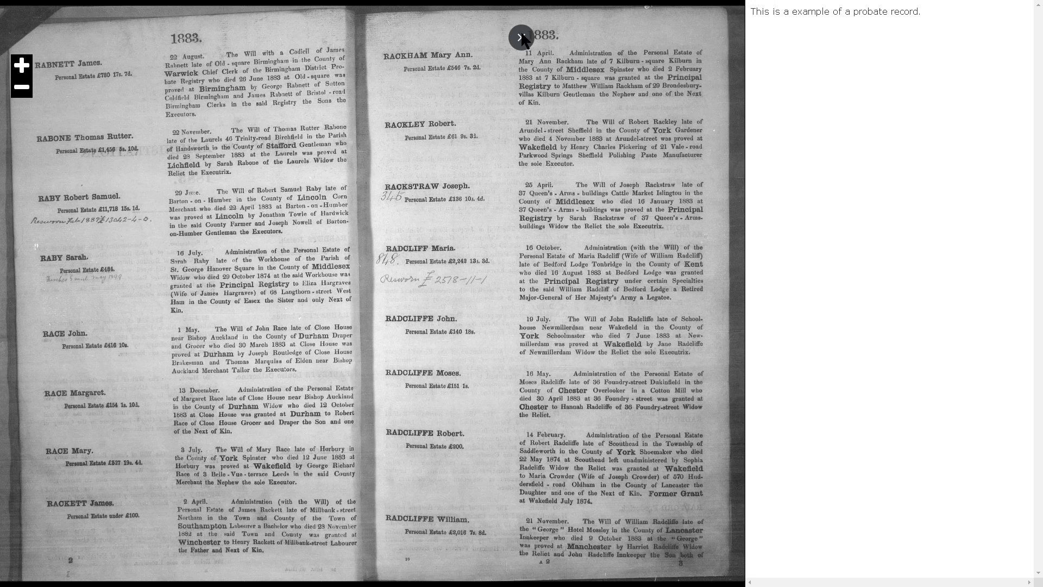
# Close the enlarged example probate record and open the How to Index a Probate Record sample from the project instructions.
pyautogui.click(522, 38)
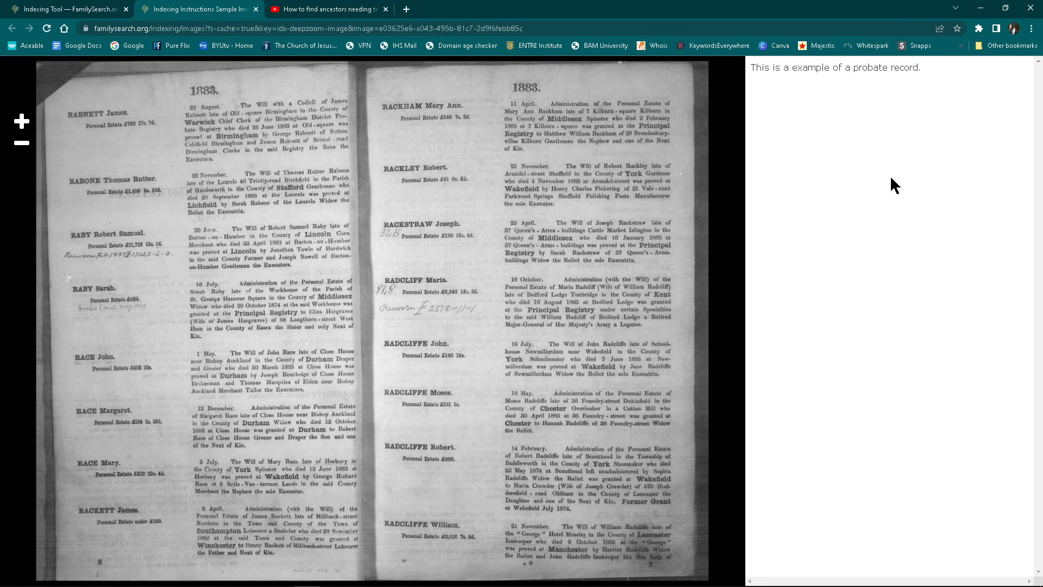
pyautogui.click(256, 9)
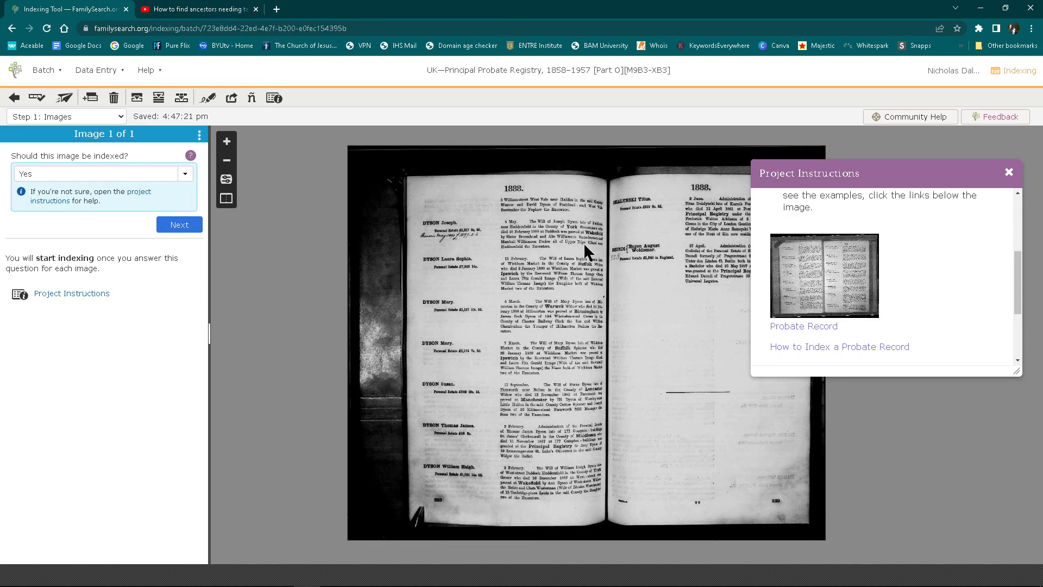
pyautogui.scroll(-1, 966, 303)
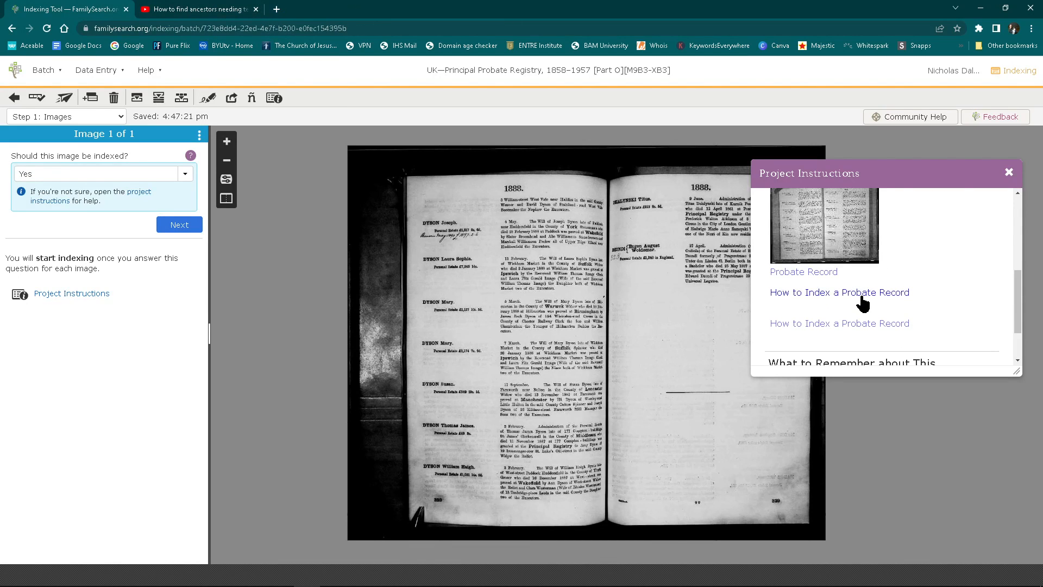
pyautogui.click(841, 294)
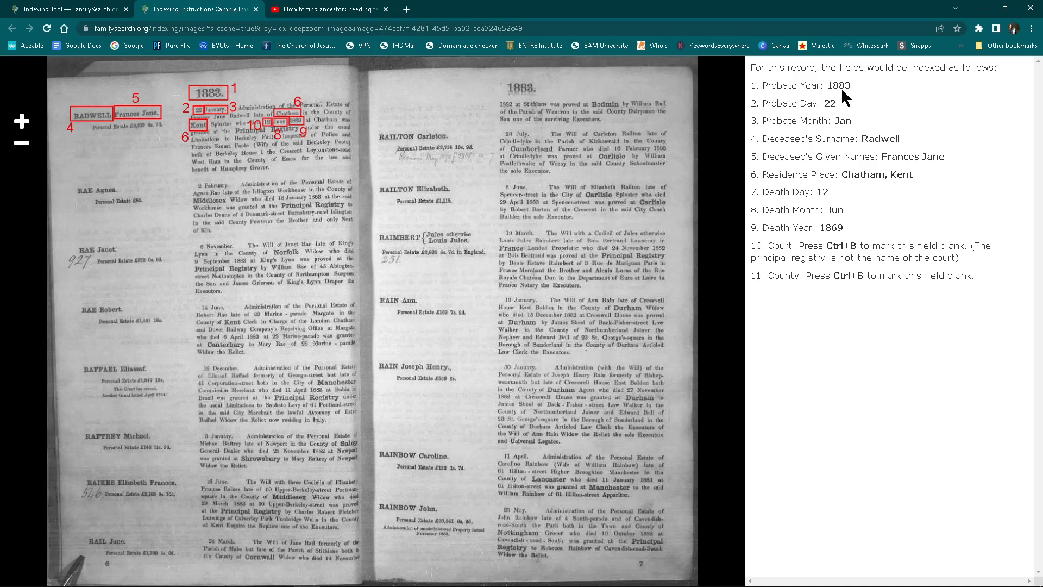
# Compare the numbered boxes on the sample record with the listed field values, including surname, given names and residence place, and close the sample.
pyautogui.scroll(2, 239, 131)
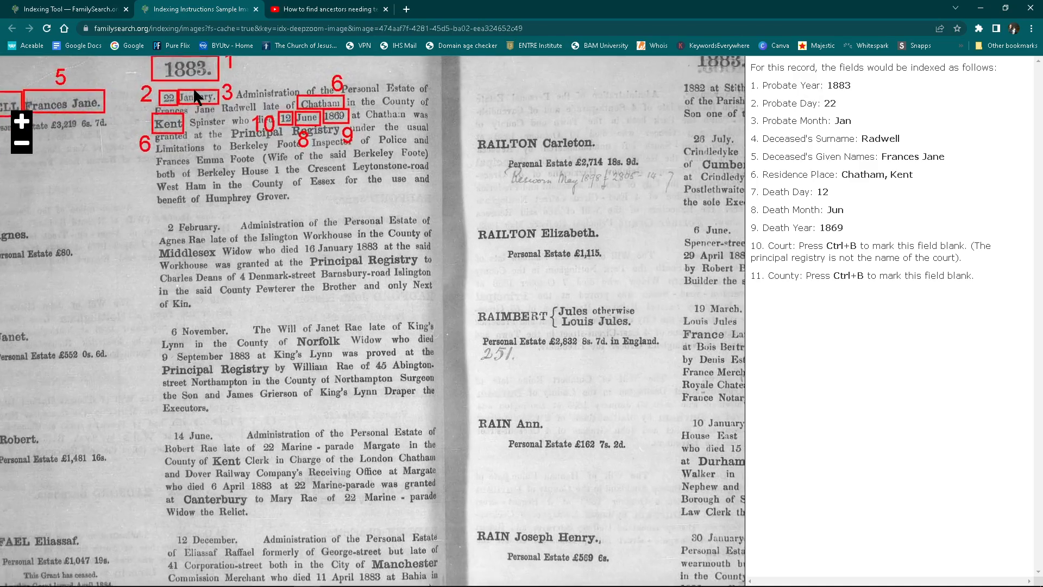
pyautogui.moveTo(194, 93); pyautogui.dragTo(298, 214)
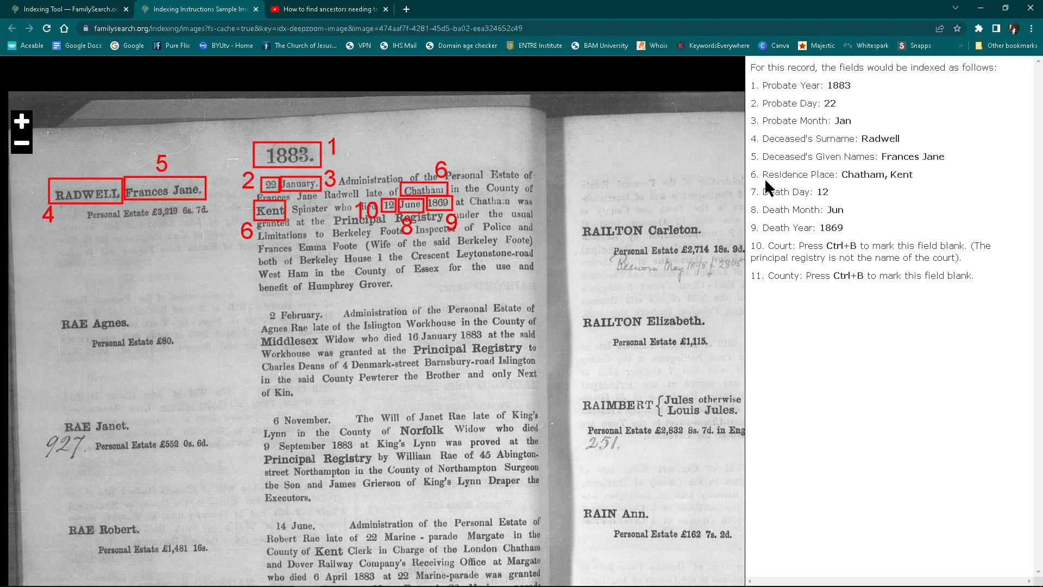
pyautogui.moveTo(917, 175); pyautogui.dragTo(828, 177)
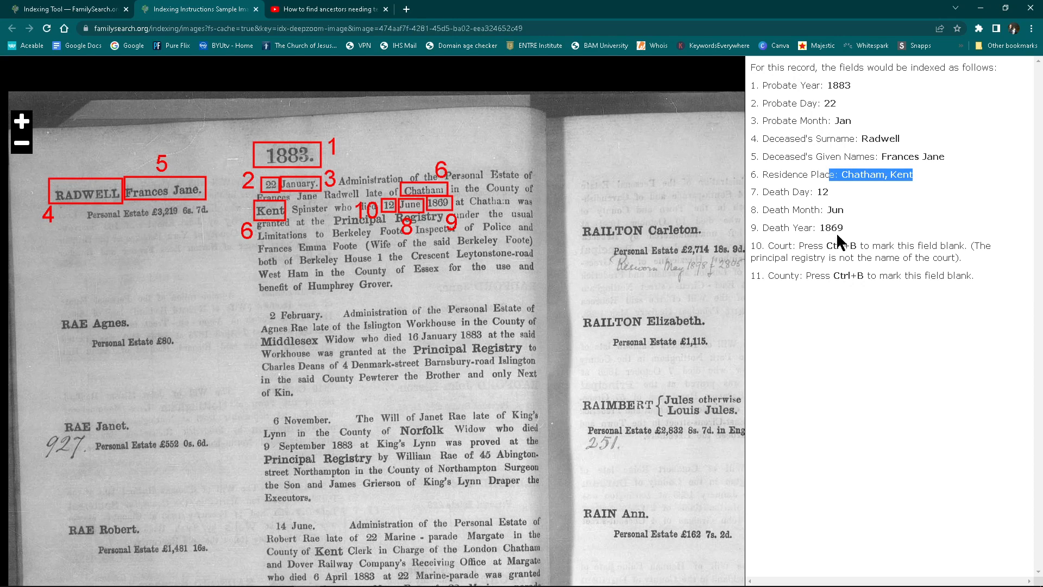
pyautogui.moveTo(946, 156); pyautogui.dragTo(875, 157)
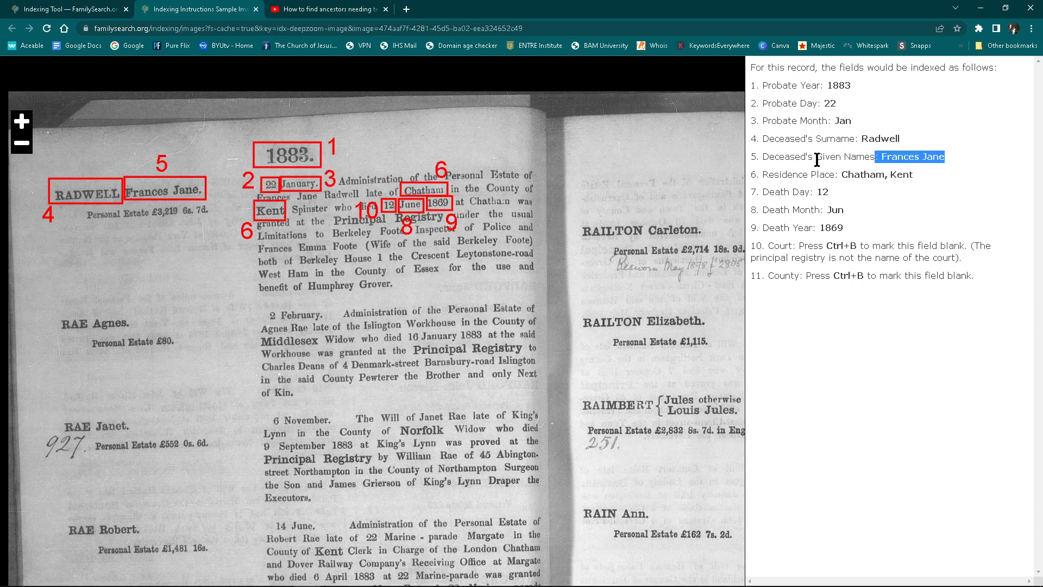
pyautogui.moveTo(901, 139); pyautogui.dragTo(868, 139)
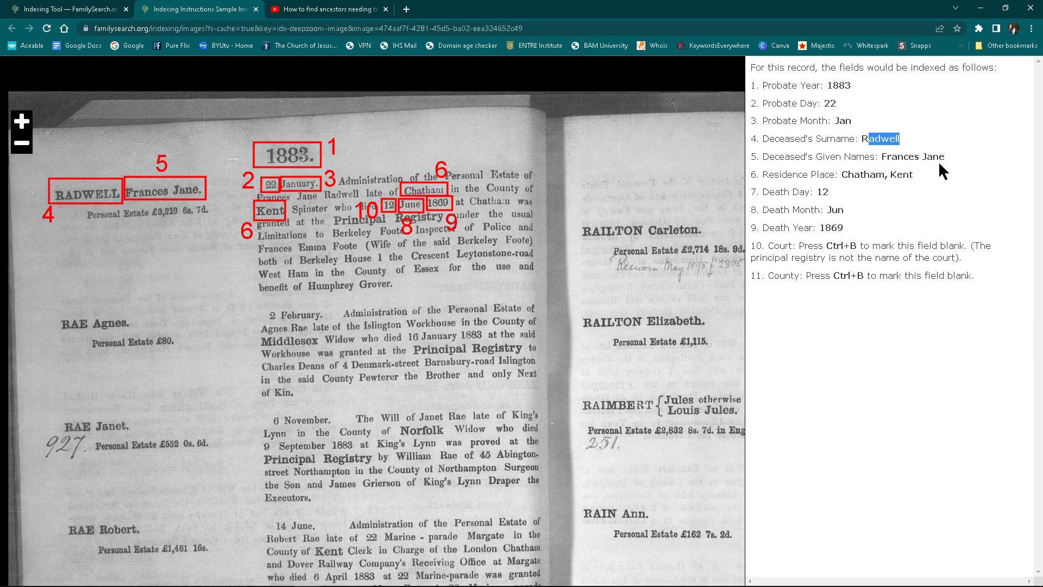
pyautogui.moveTo(945, 157); pyautogui.dragTo(875, 158)
pyautogui.click(918, 190)
pyautogui.click(256, 9)
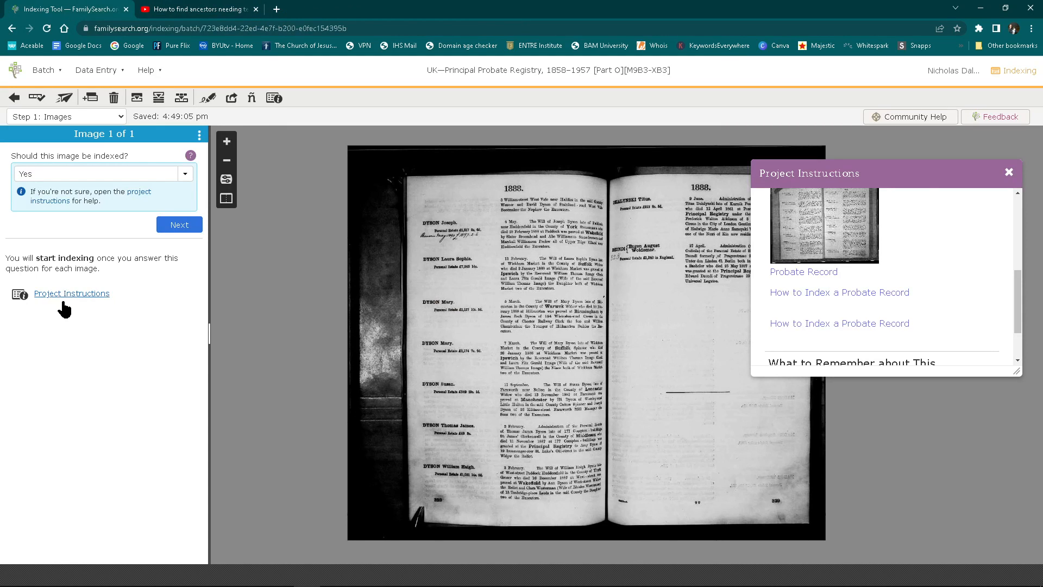
# Read through What to Remember about This Project in the project instructions and collapse that section.
pyautogui.moveTo(1017, 284); pyautogui.dragTo(1021, 323)
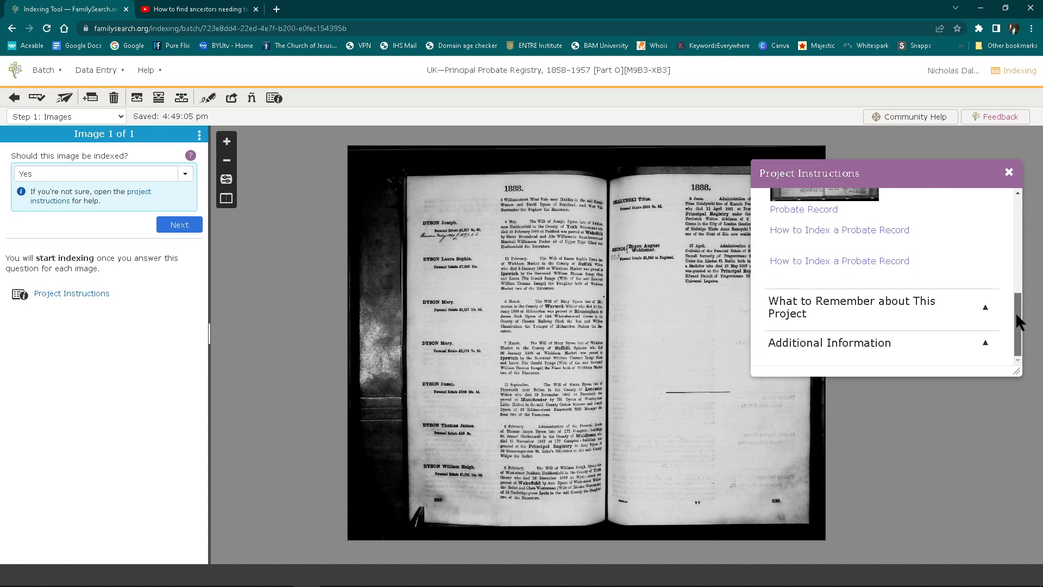
pyautogui.click(986, 310)
pyautogui.moveTo(1016, 245); pyautogui.dragTo(1022, 284)
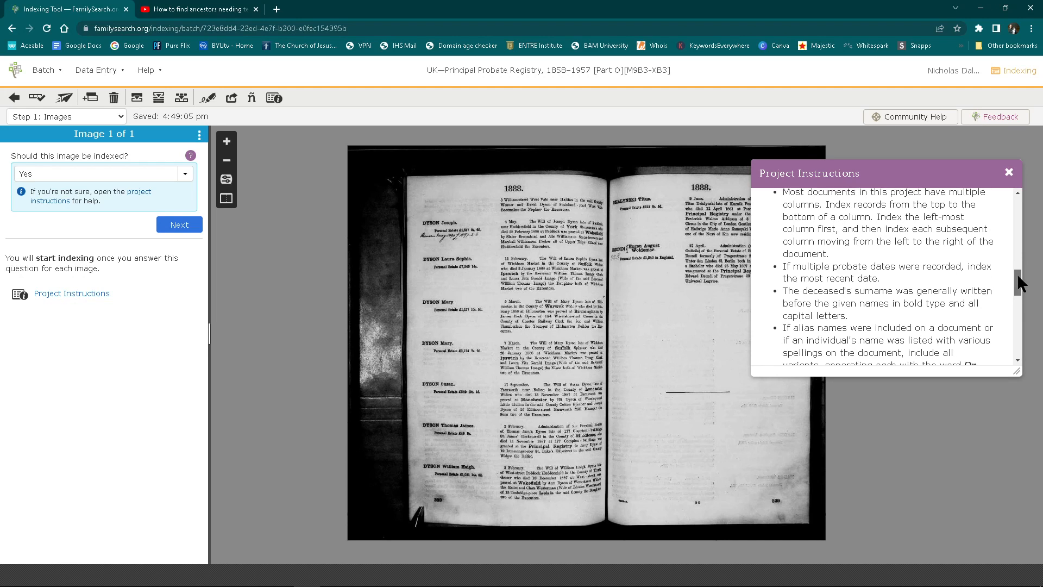
pyautogui.moveTo(1017, 272); pyautogui.dragTo(1019, 305)
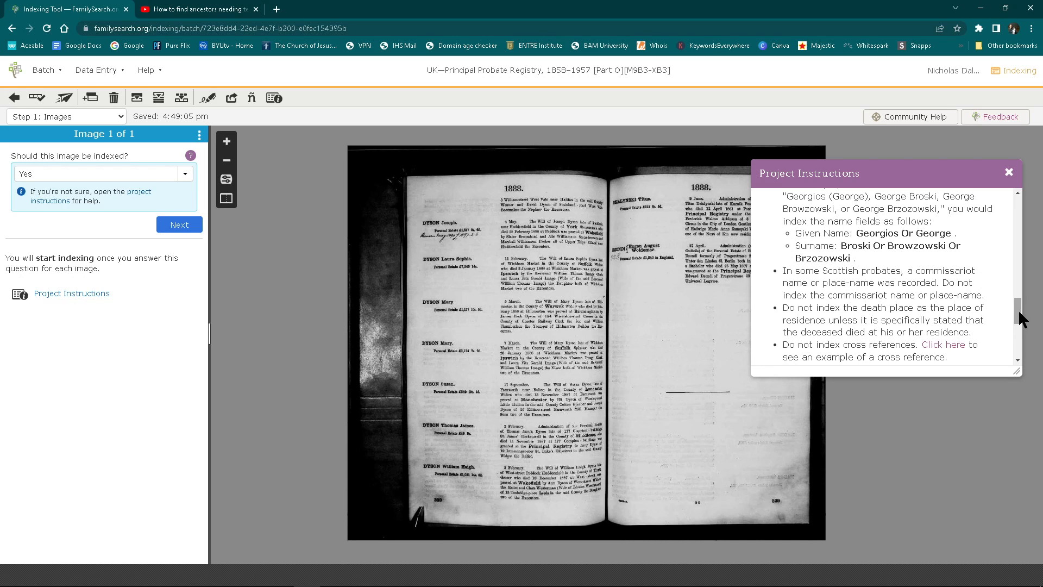
pyautogui.moveTo(1018, 309); pyautogui.dragTo(1016, 315)
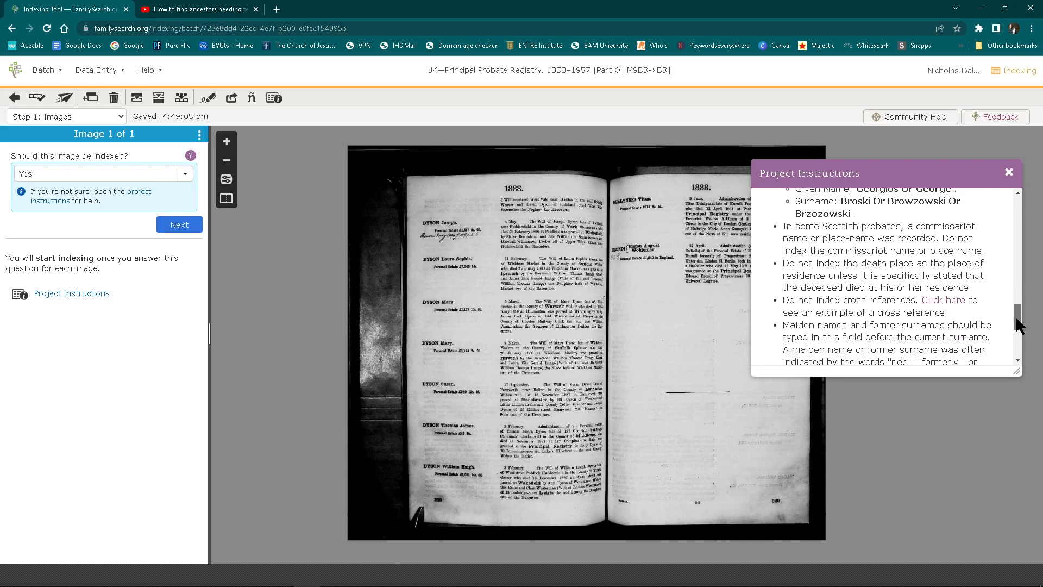
pyautogui.moveTo(1016, 316); pyautogui.dragTo(1006, 242)
pyautogui.click(986, 298)
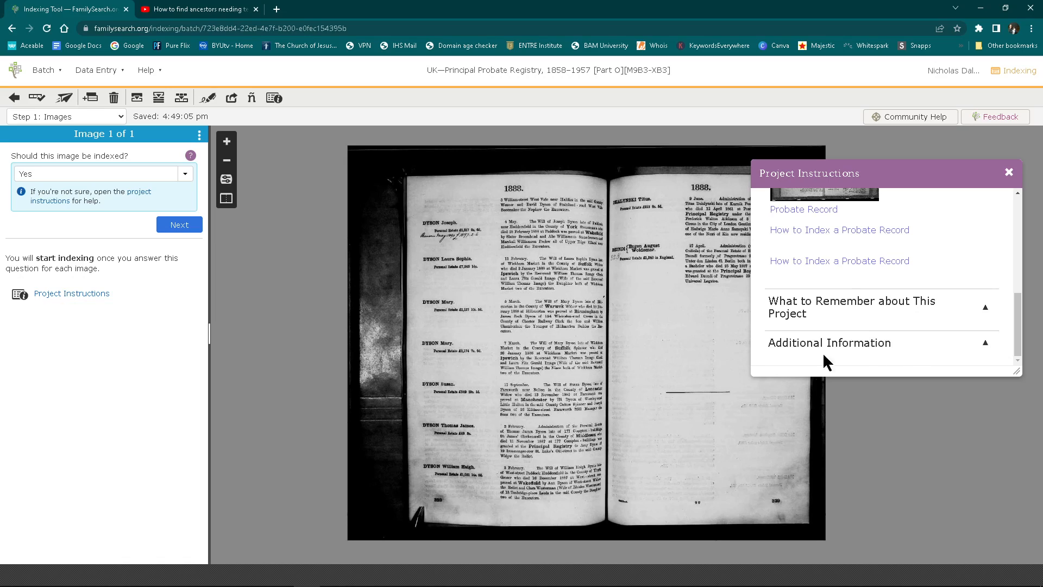
# Expand the Additional Information section for a look and close the project instructions.
pyautogui.click(984, 346)
pyautogui.moveTo(1017, 212); pyautogui.dragTo(1008, 189)
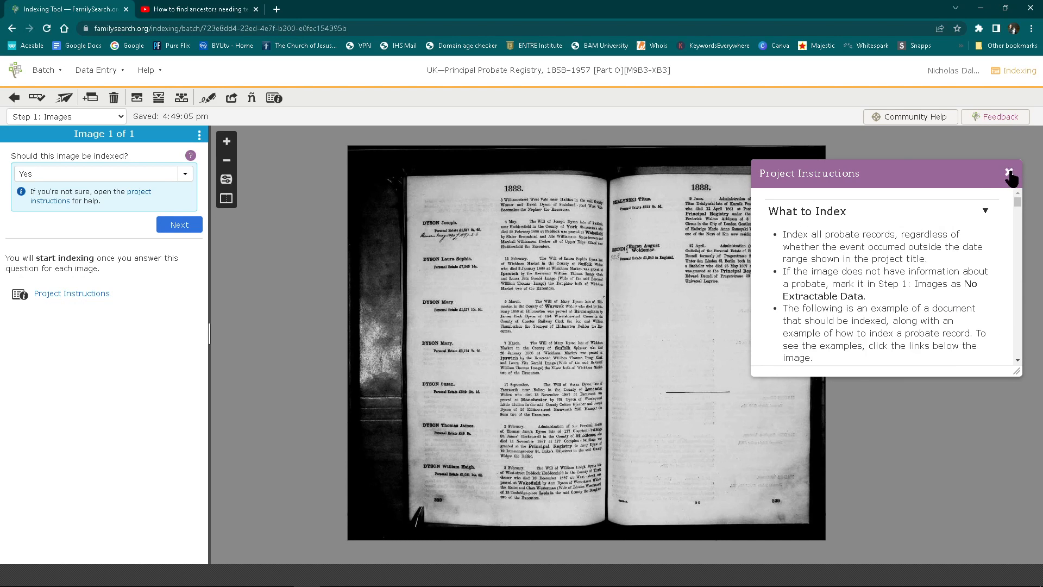
pyautogui.click(1009, 173)
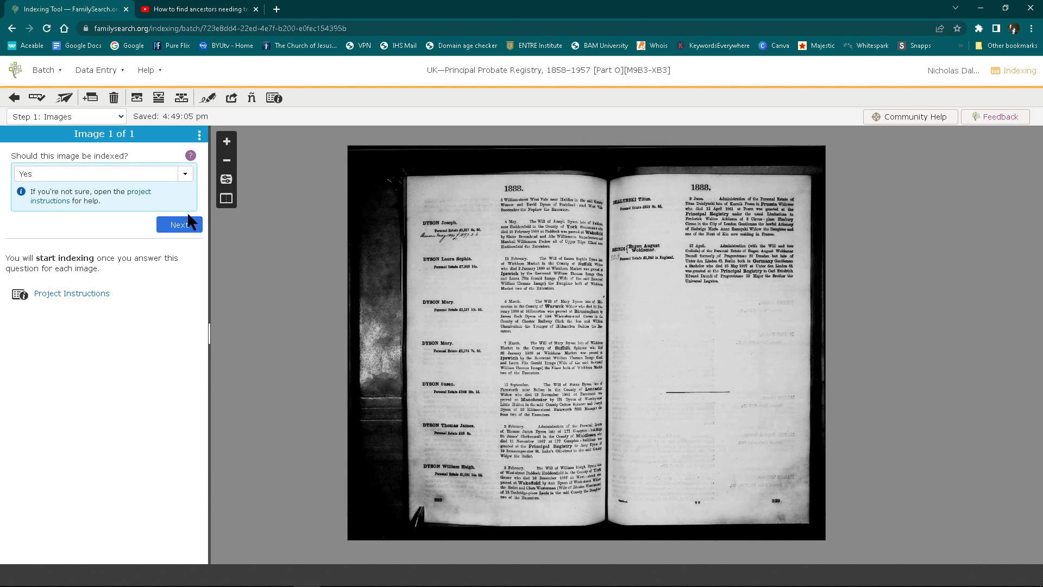
# Try inverting the record image's colours, and turn the inversion off again.
pyautogui.moveTo(228, 184)
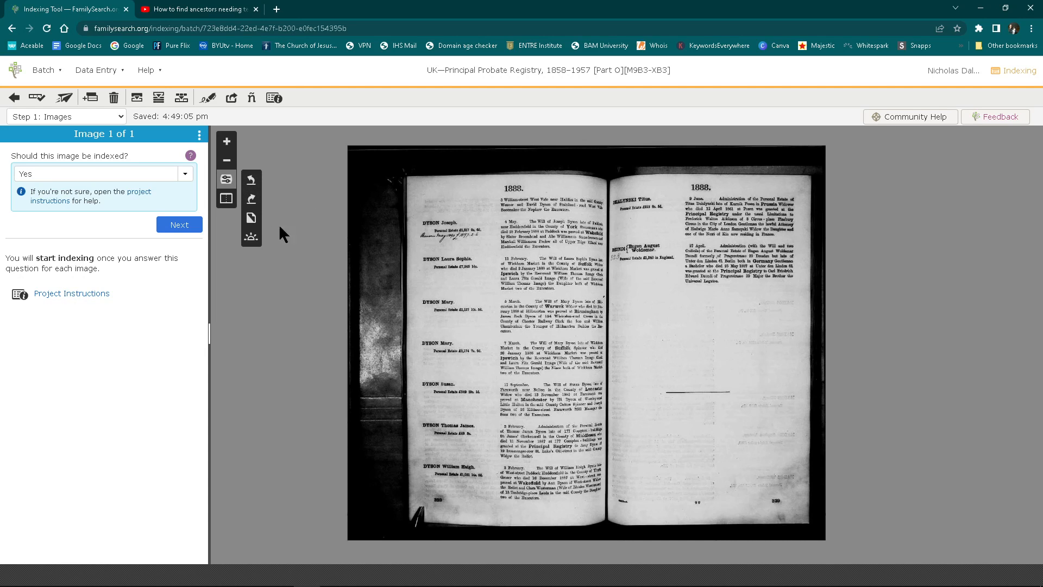
pyautogui.click(251, 220)
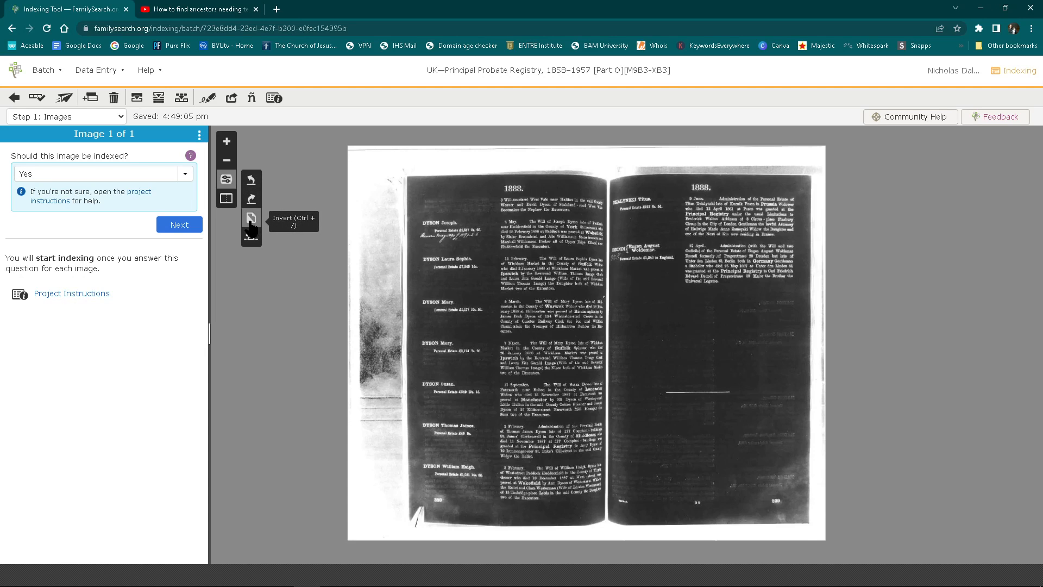
pyautogui.click(251, 220)
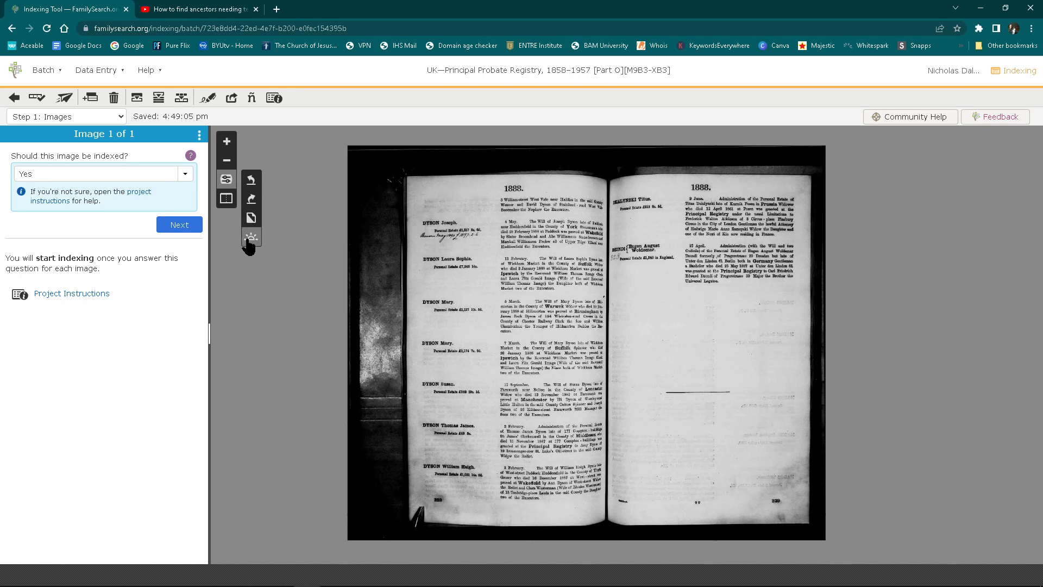
# Raise the record image's brightness slightly and apply the adjustment.
pyautogui.click(251, 237)
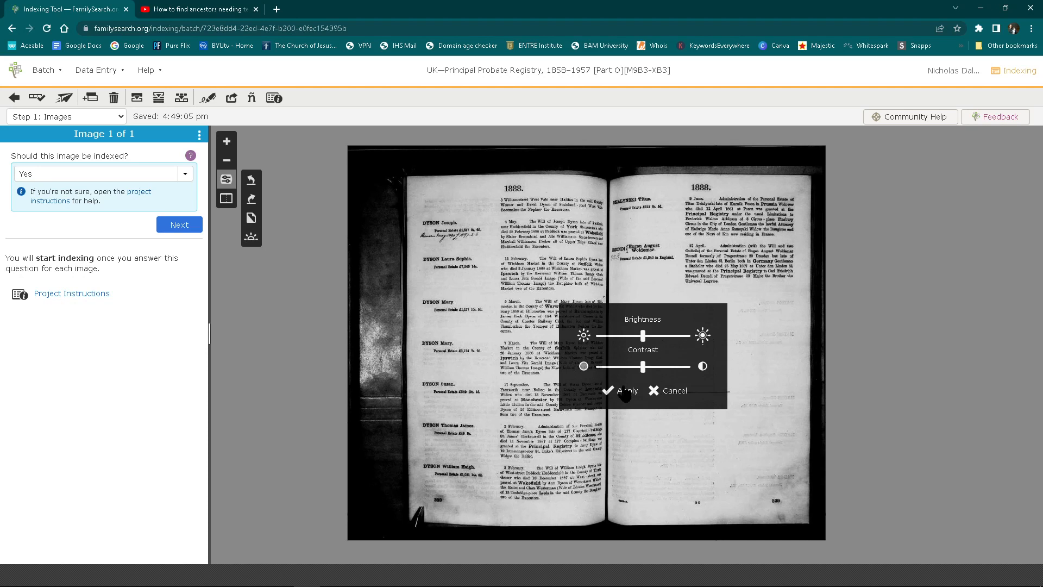
pyautogui.moveTo(646, 341); pyautogui.dragTo(647, 341)
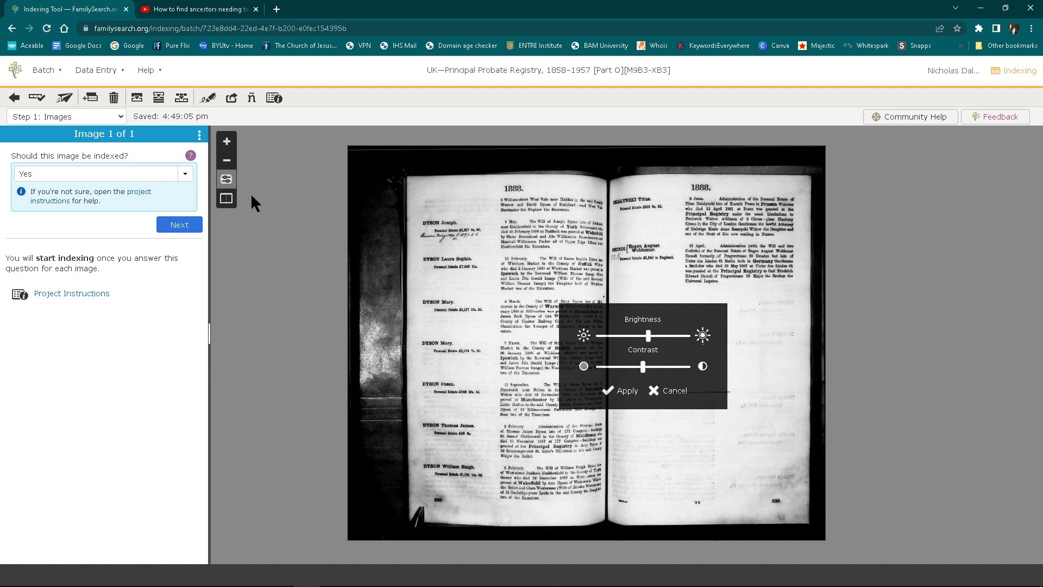
pyautogui.click(630, 392)
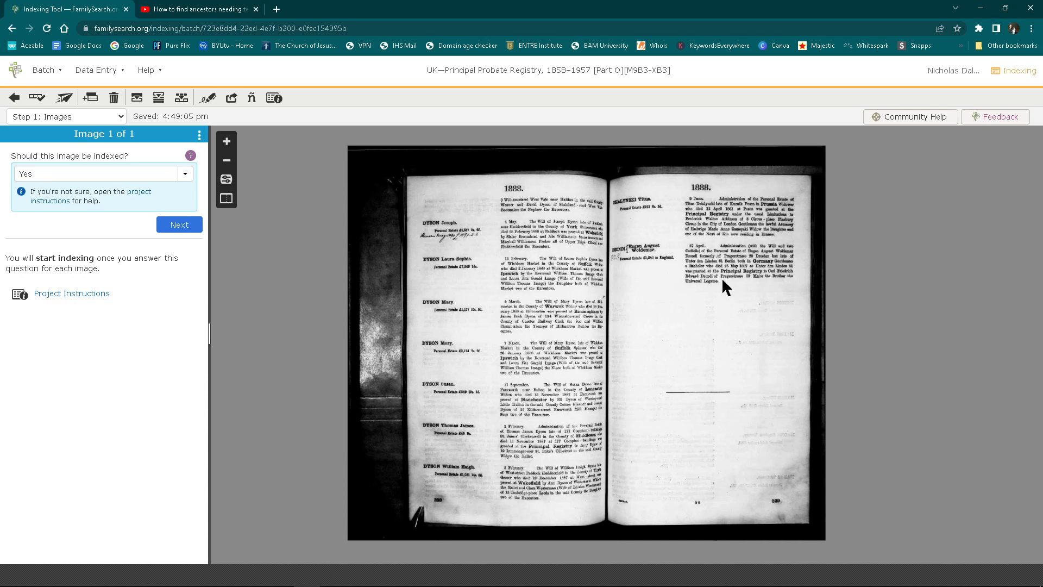
# Proceed to Step 2: Entries with the image marked Yes for indexing, and look over the fields of entry 1.
pyautogui.click(180, 226)
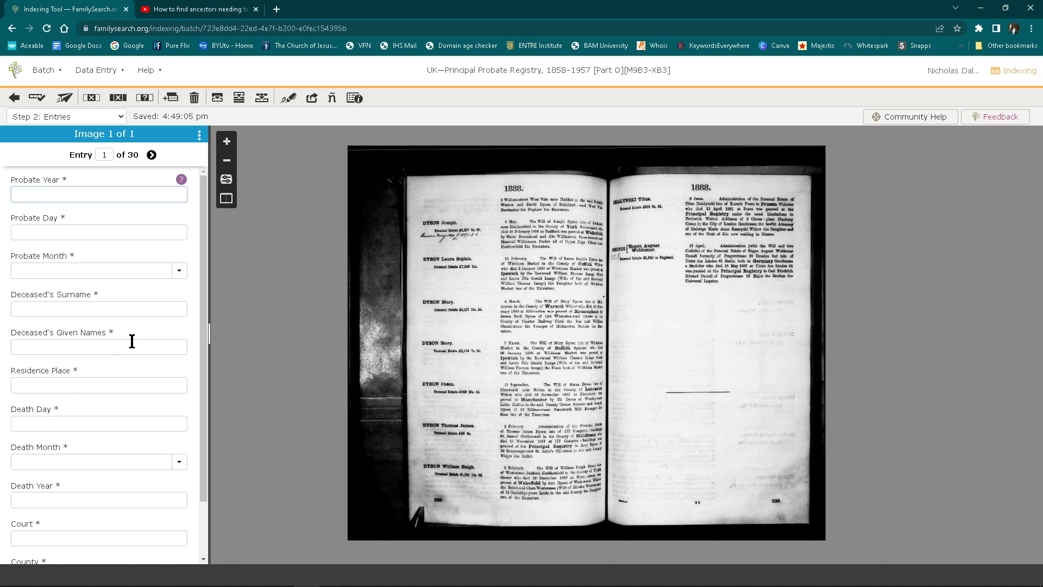
pyautogui.scroll(-3, 118, 238)
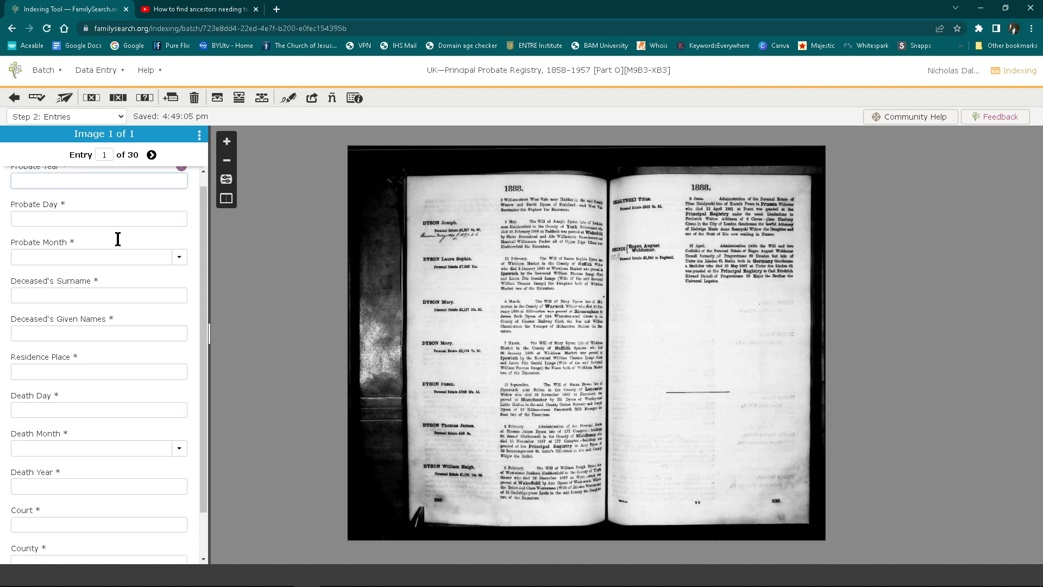
pyautogui.scroll(3, 119, 245)
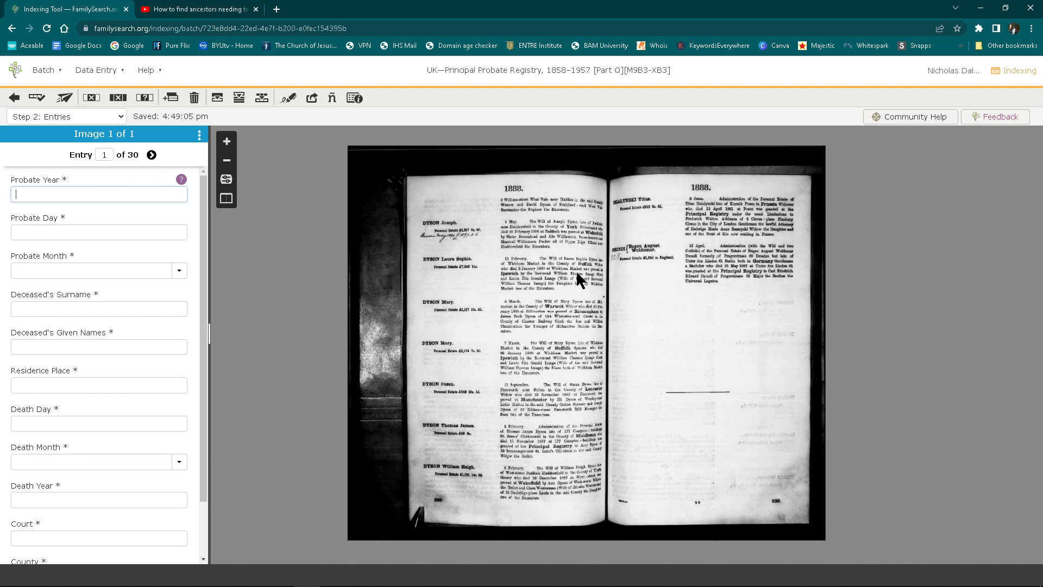
# Enlarge the 1888 probate image and look through the records down its first page, starting at the page heading.
pyautogui.scroll(5, 576, 277)
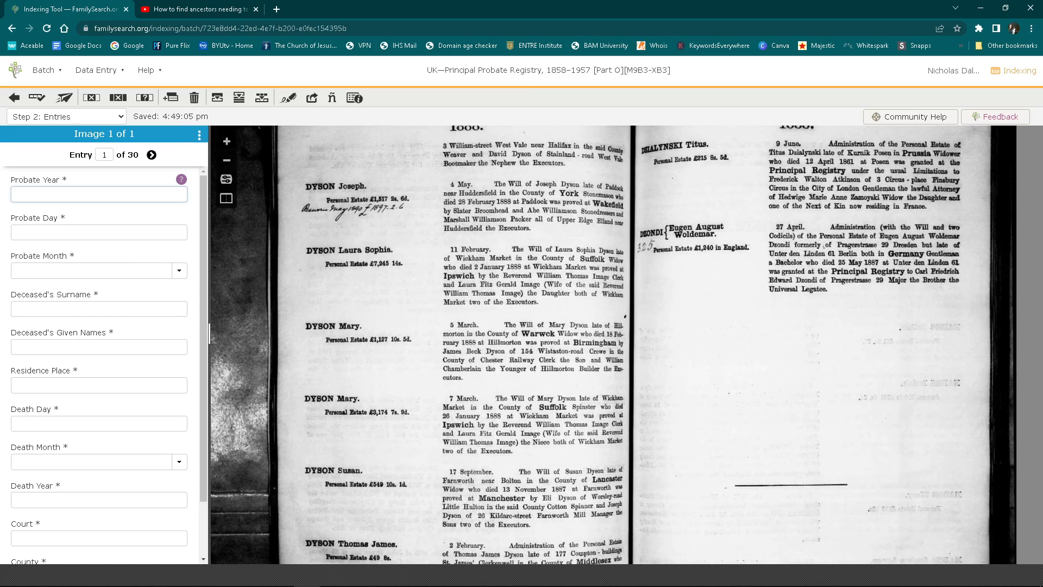
pyautogui.scroll(1, 581, 239)
pyautogui.scroll(2, 581, 239)
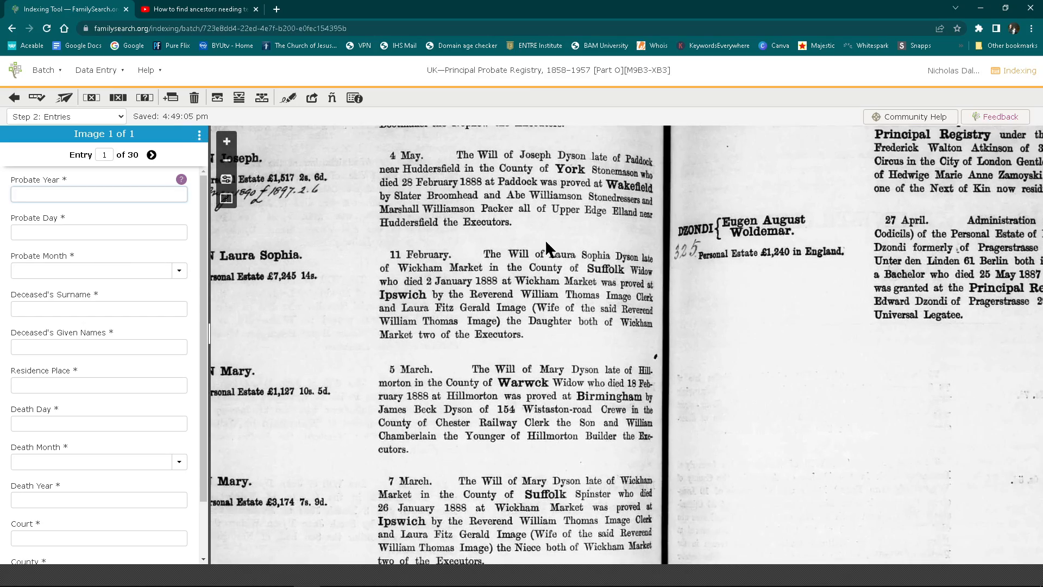
pyautogui.moveTo(486, 237); pyautogui.dragTo(589, 369)
pyautogui.scroll(2, 581, 357)
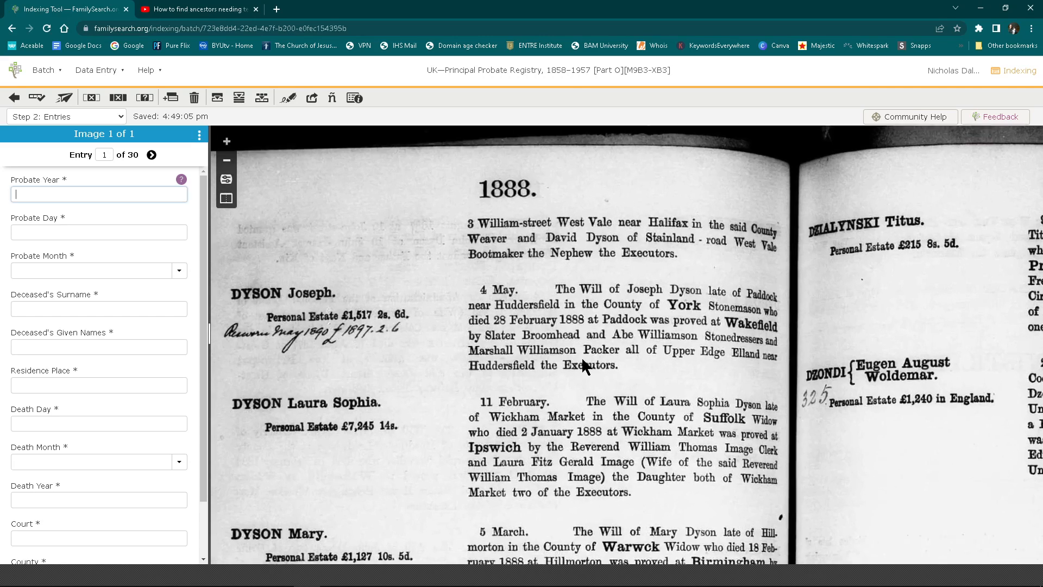
pyautogui.scroll(-1, 638, 331)
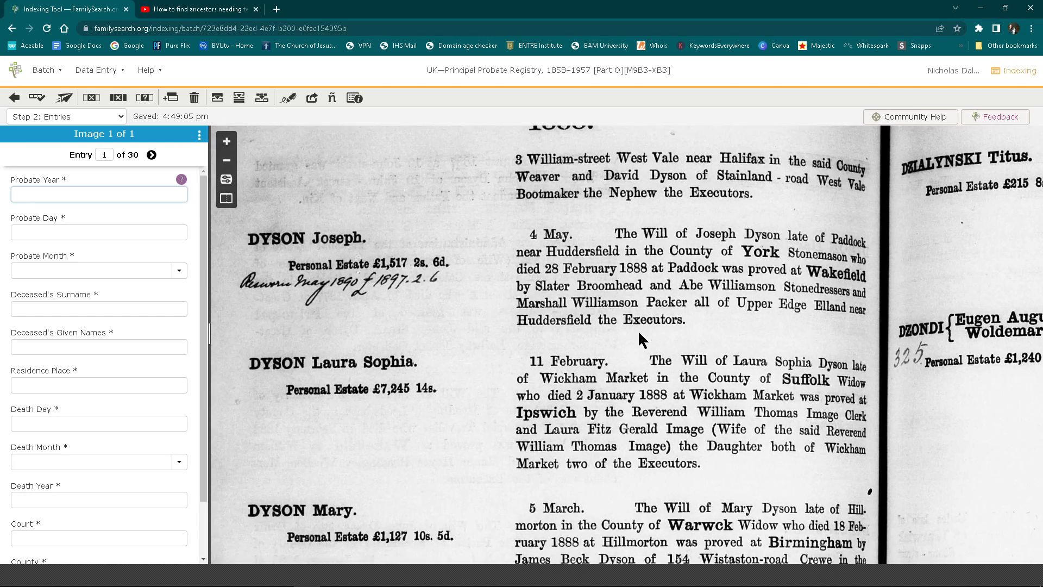
pyautogui.scroll(1, 635, 341)
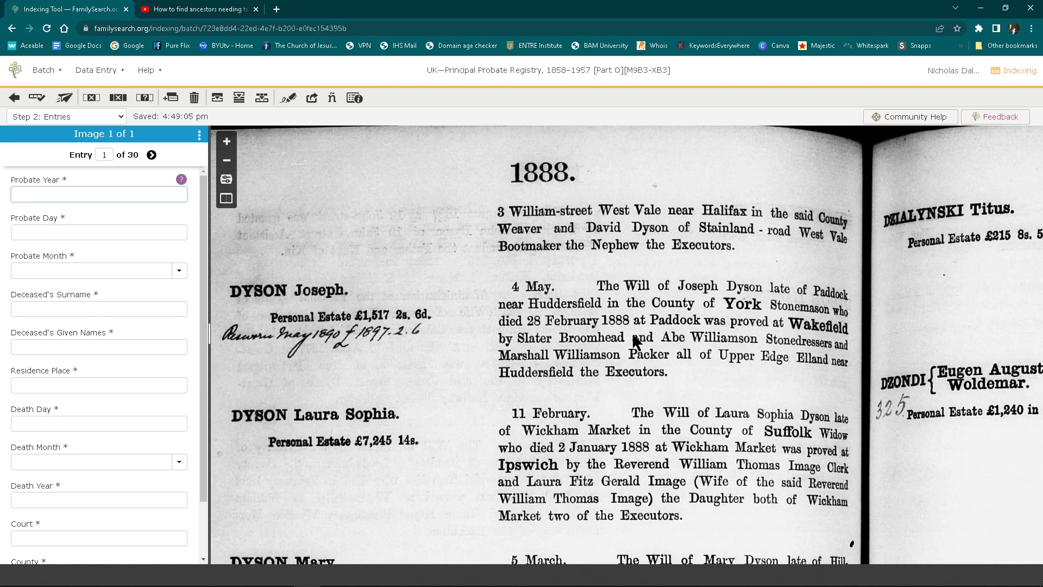
pyautogui.scroll(1, 632, 336)
pyautogui.moveTo(566, 356); pyautogui.dragTo(620, 345)
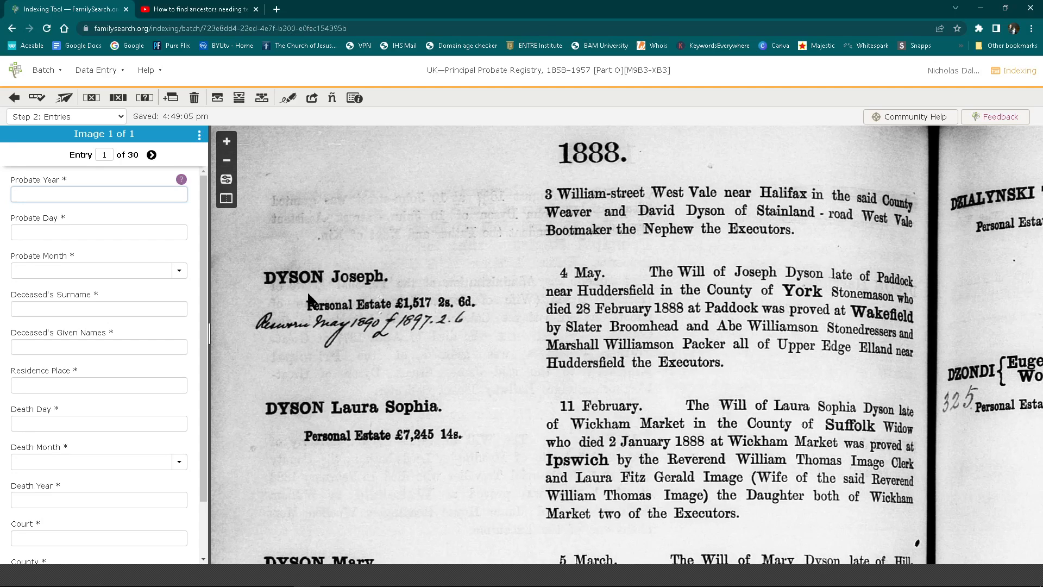
pyautogui.moveTo(679, 400); pyautogui.dragTo(677, 274)
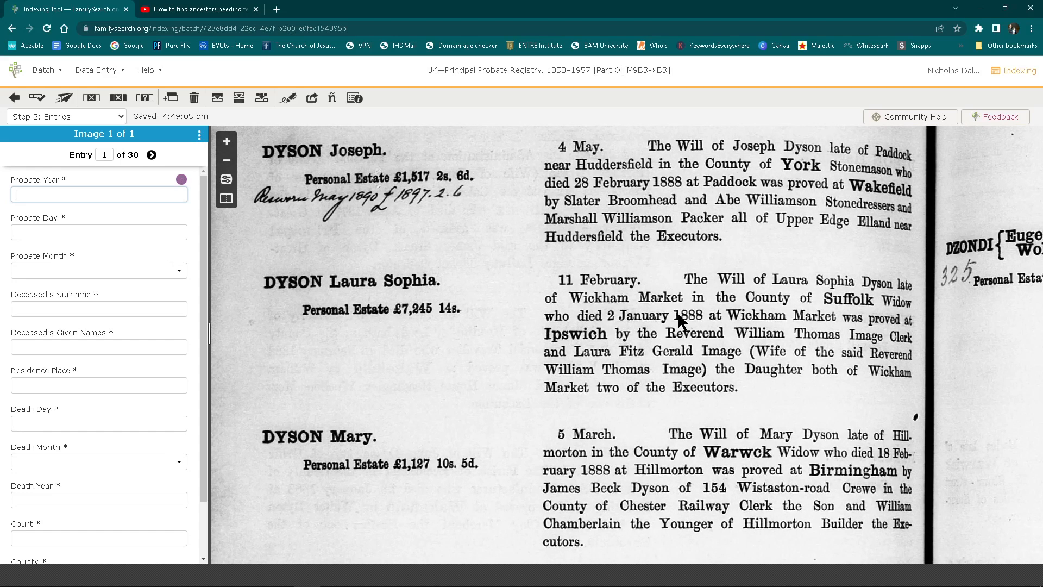
pyautogui.moveTo(710, 442); pyautogui.dragTo(701, 308)
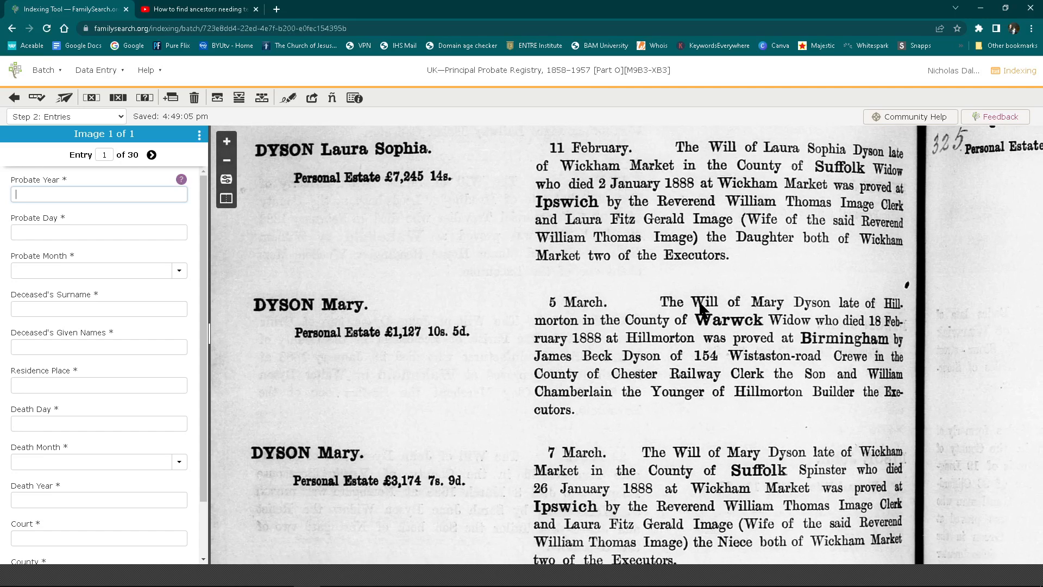
pyautogui.scroll(-4, 744, 464)
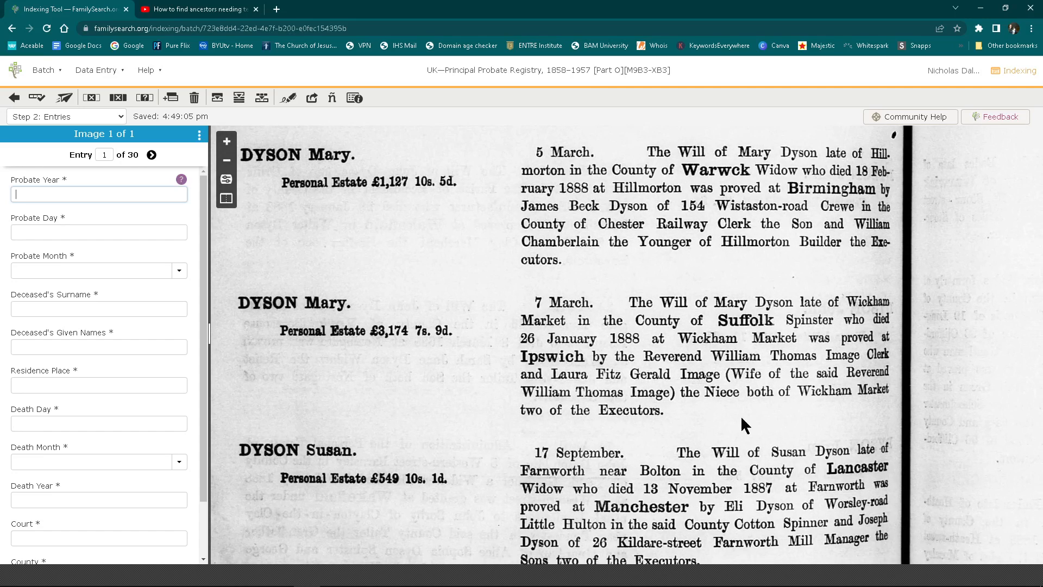
# Look over the records farther down the 1888 page and return to the first complete record below the page heading.
pyautogui.scroll(-7, 715, 488)
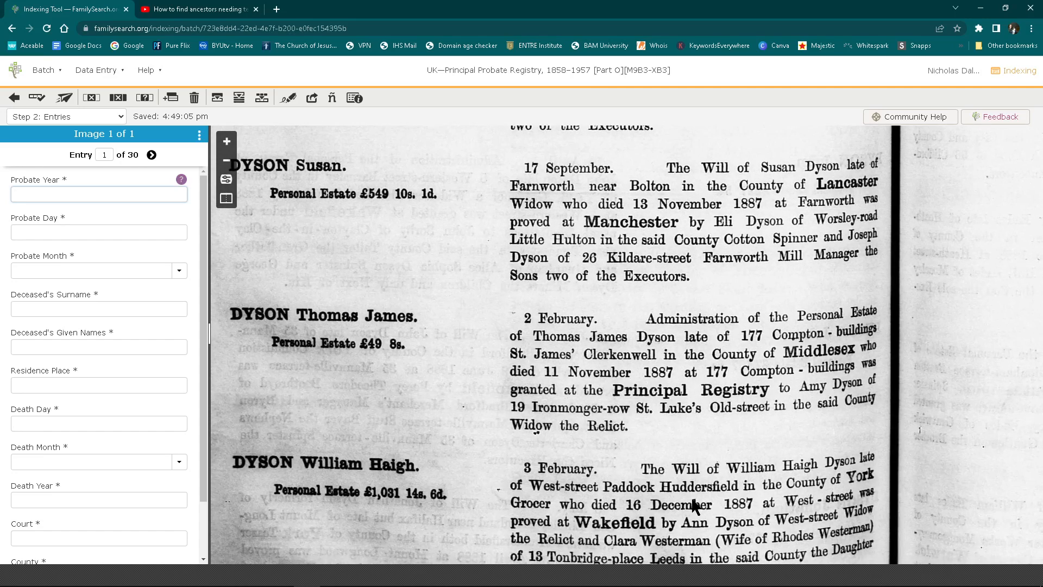
pyautogui.scroll(14, 665, 260)
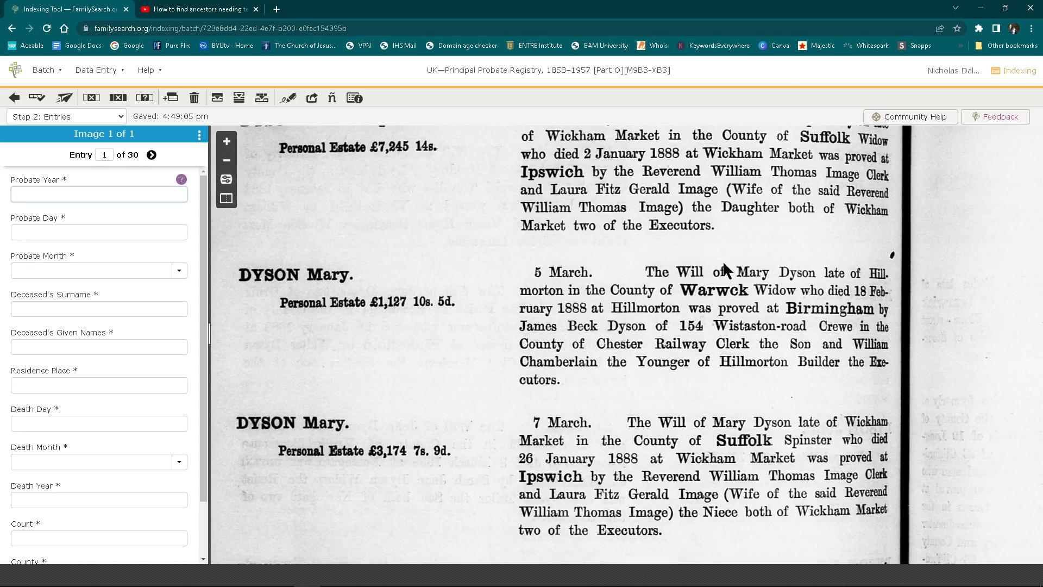
pyautogui.moveTo(727, 267); pyautogui.dragTo(754, 301)
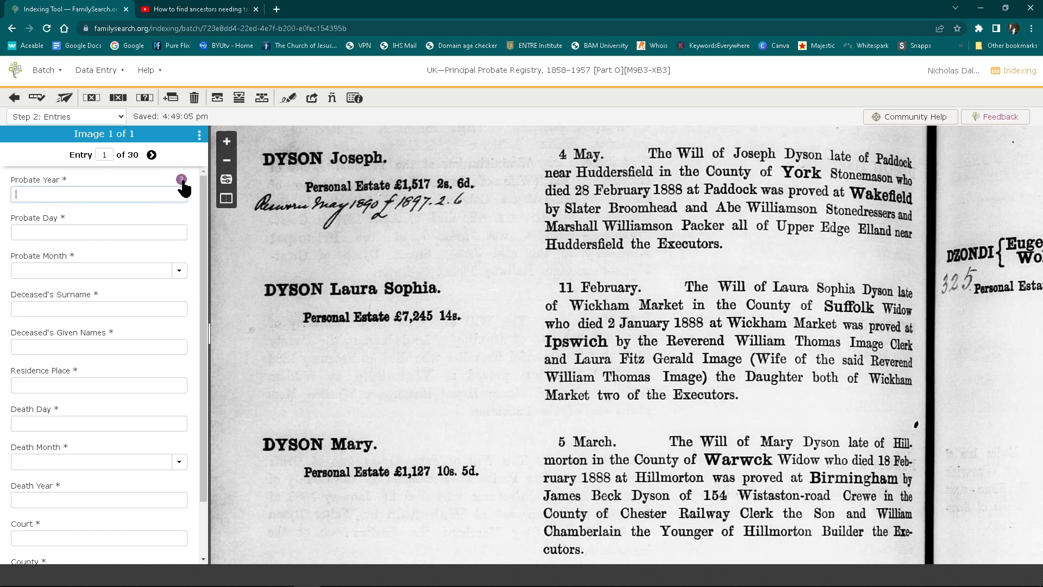
# Check the entry 1 fields for their field help, read the help for Probate Year, and close it.
pyautogui.click(104, 233)
pyautogui.click(124, 272)
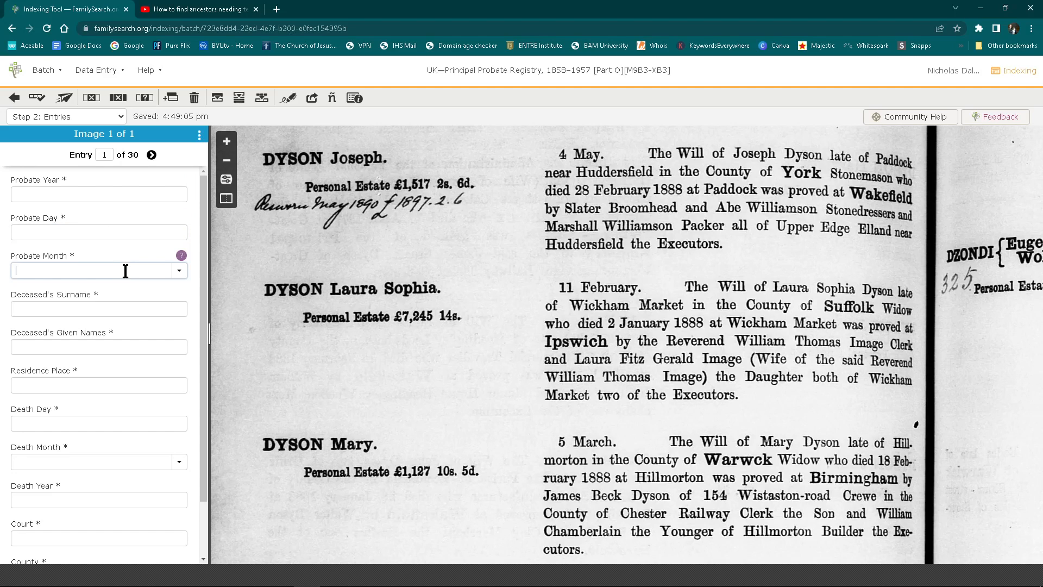
pyautogui.click(120, 308)
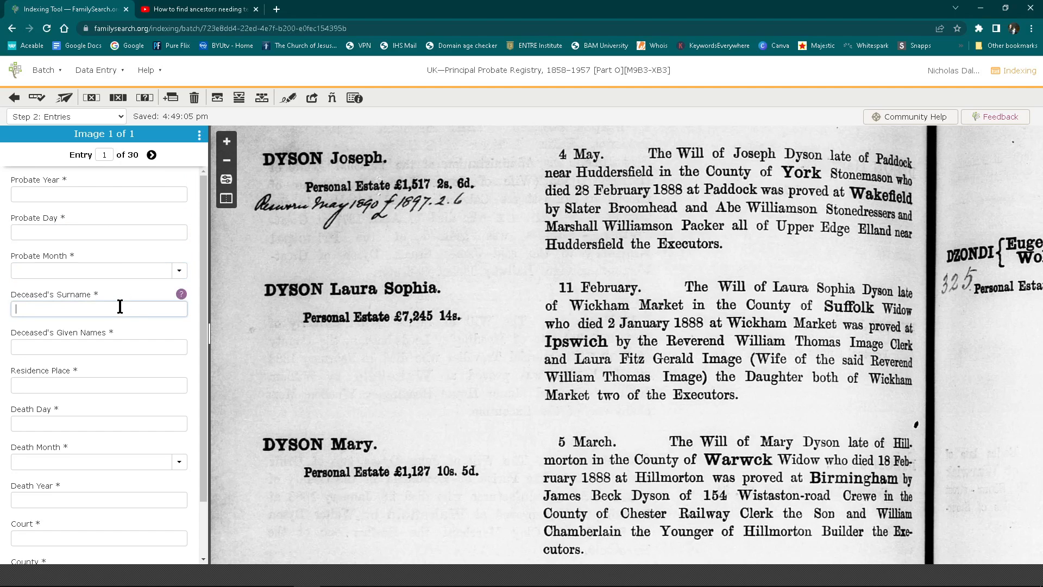
pyautogui.click(168, 195)
pyautogui.click(181, 180)
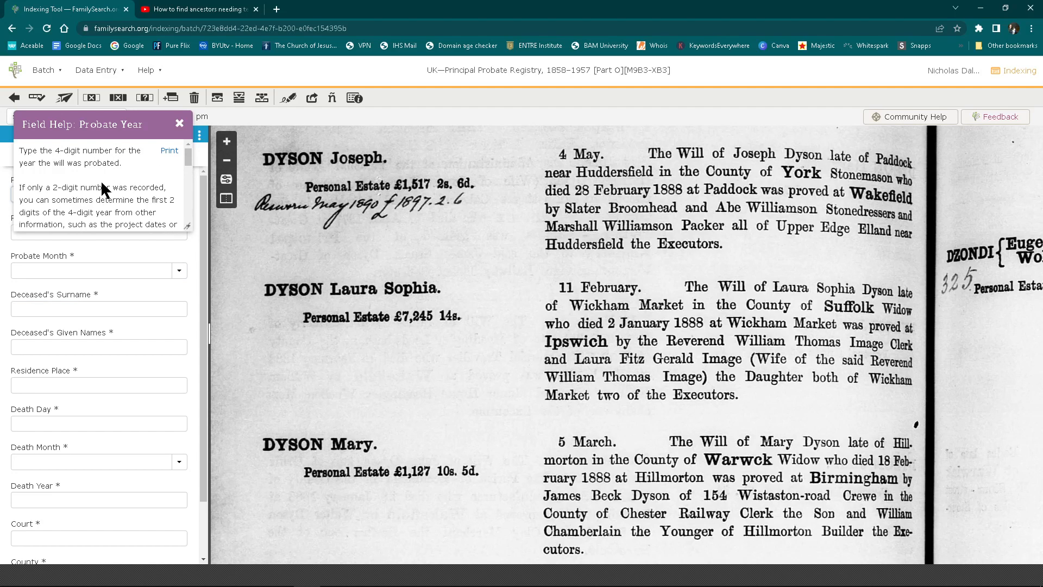
pyautogui.click(179, 123)
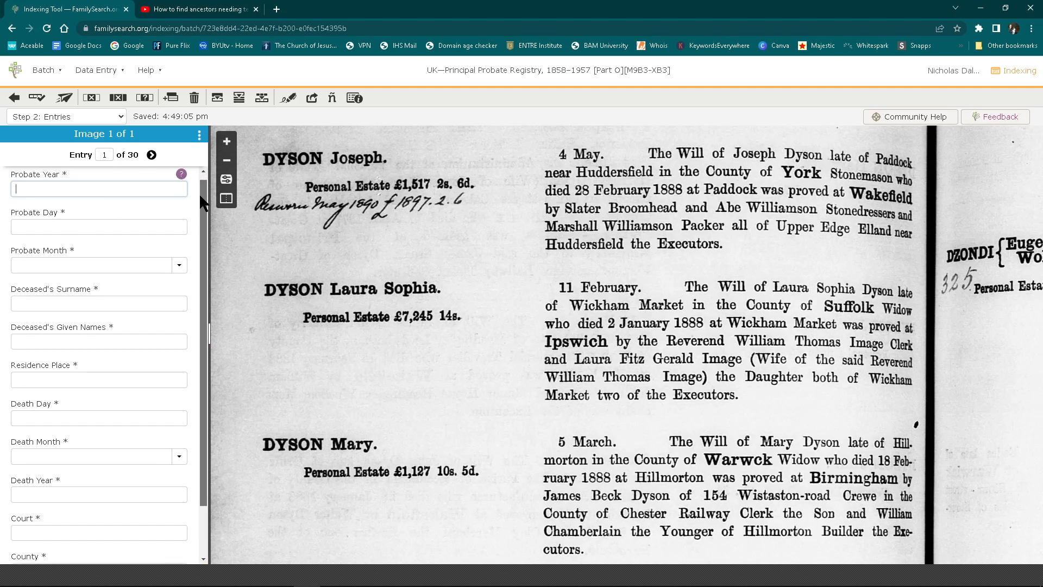
pyautogui.click(181, 180)
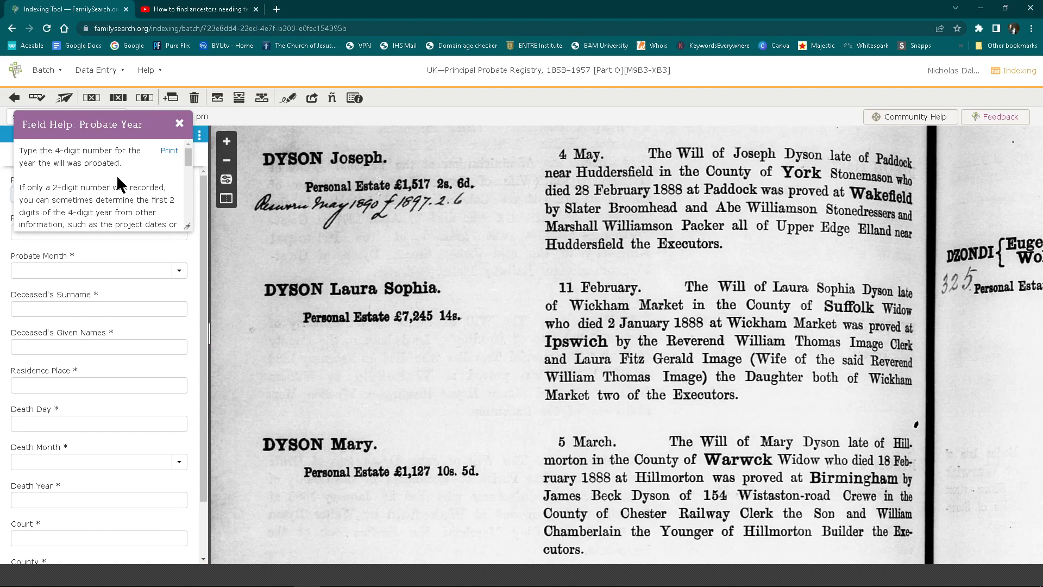
pyautogui.click(180, 123)
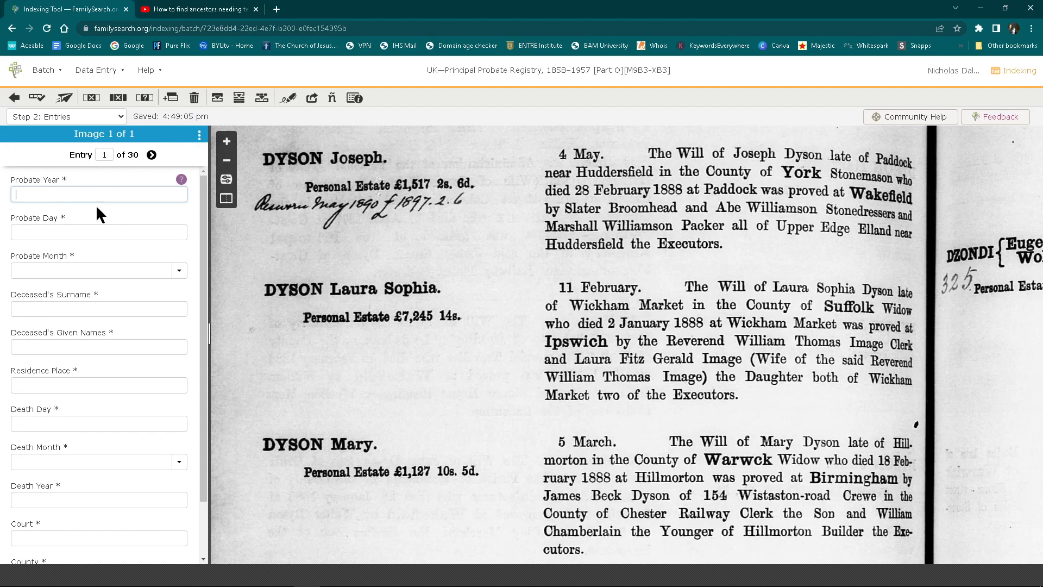
# Switch the browser to full screen, and look through the project instructions before closing them.
pyautogui.scroll(-2, 202, 201)
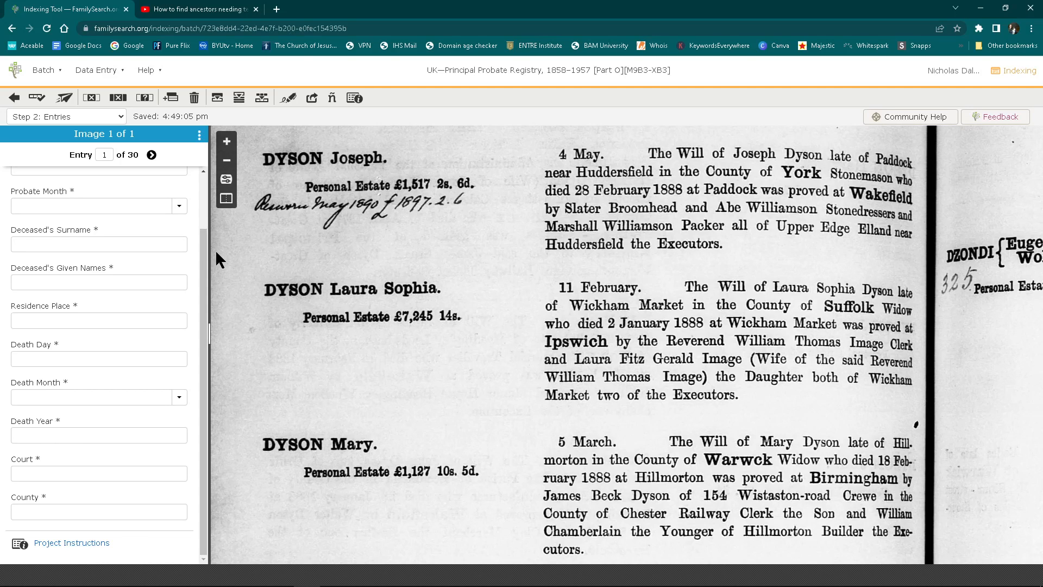
pyautogui.press('F11')
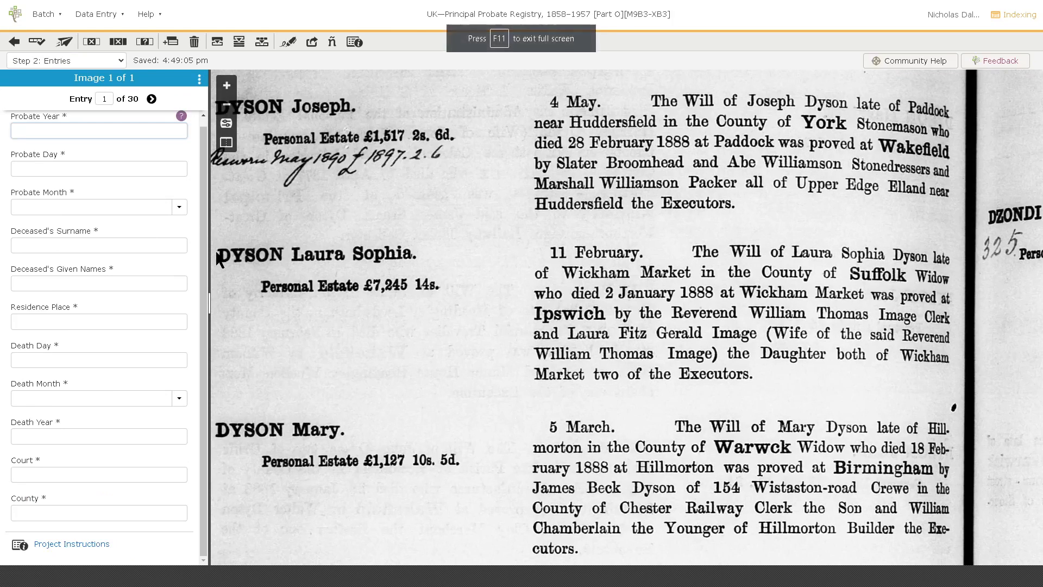
pyautogui.click(76, 544)
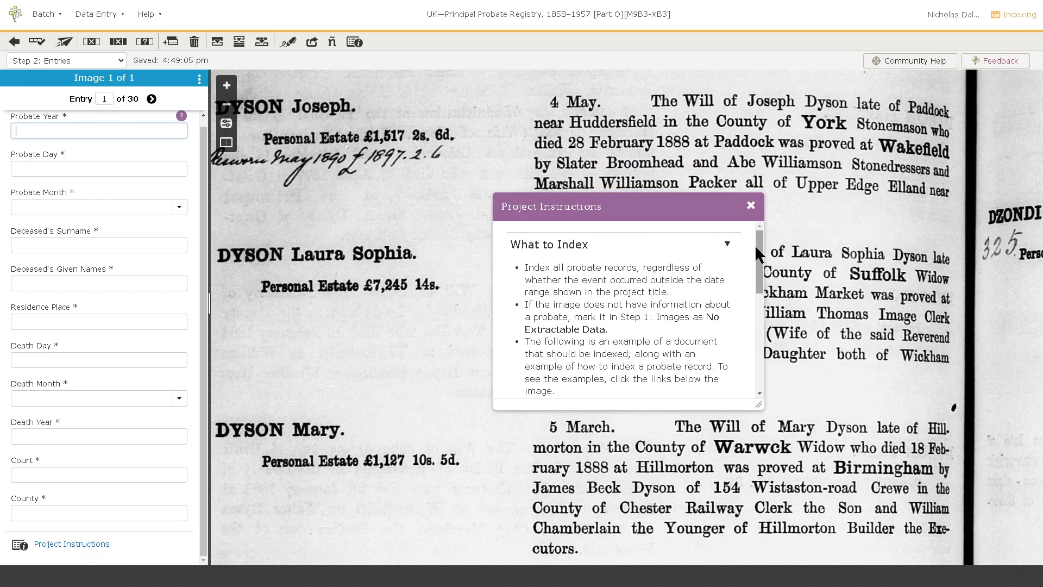
pyautogui.moveTo(760, 245); pyautogui.dragTo(756, 347)
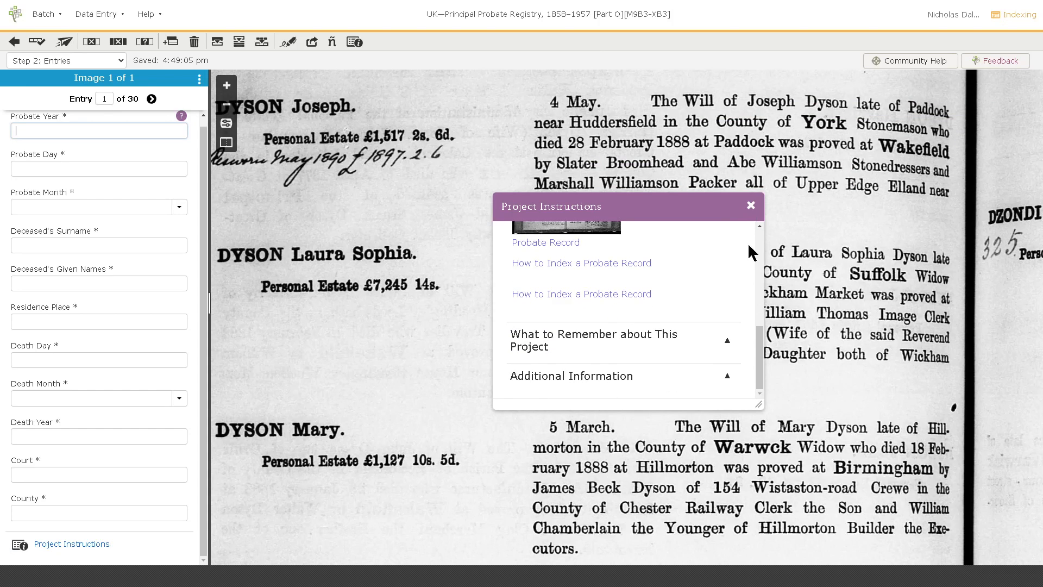
pyautogui.click(751, 206)
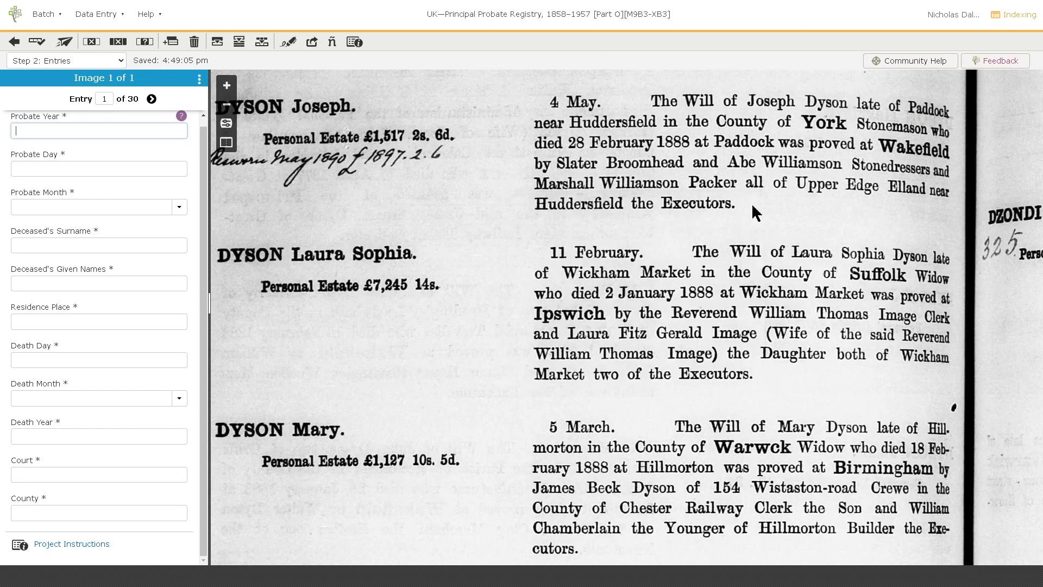
# Check the page heading for the year, and enter the first complete record's probate date in entry 1 as year 1888, day 4, month May.
pyautogui.scroll(1, 200, 158)
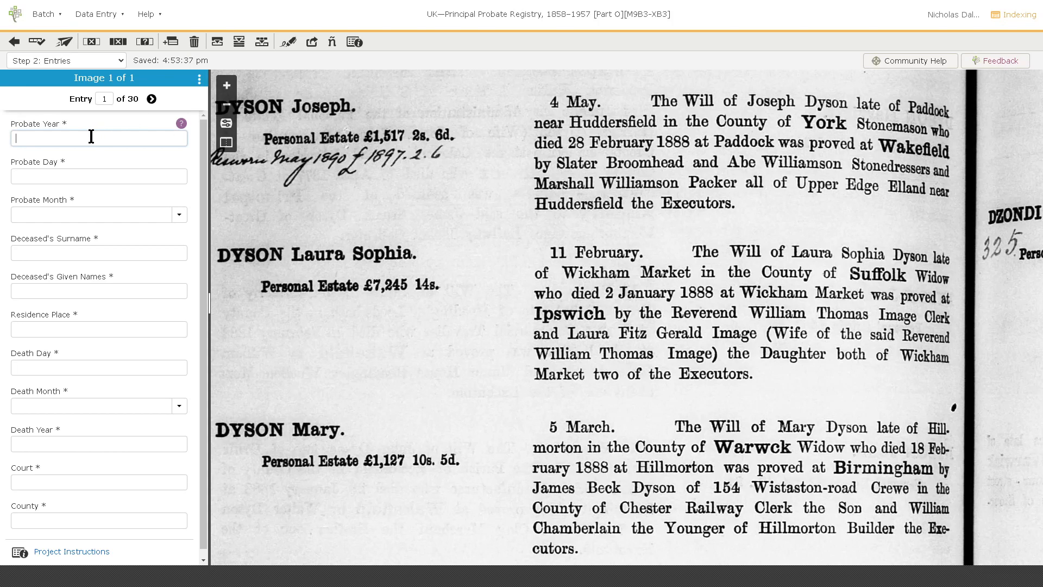
pyautogui.moveTo(428, 175); pyautogui.dragTo(432, 366)
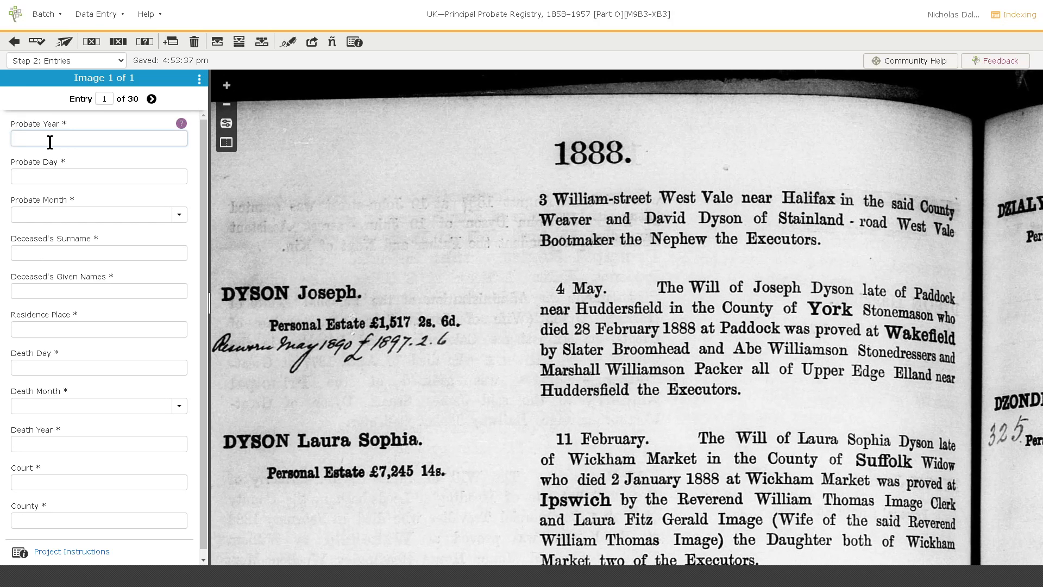
pyautogui.moveTo(526, 408); pyautogui.dragTo(527, 407)
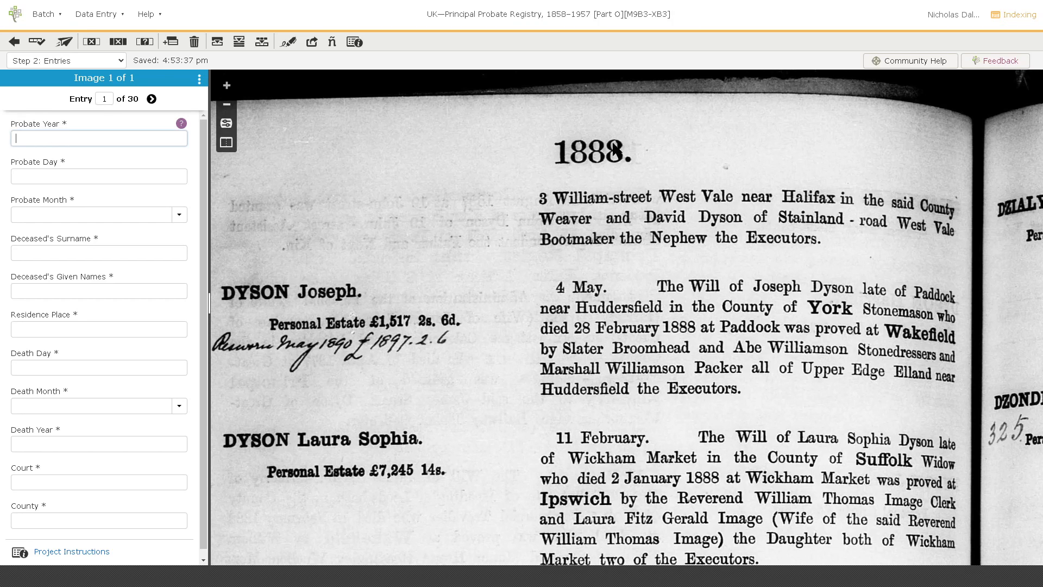
pyautogui.scroll(-2, 610, 353)
pyautogui.moveTo(610, 353); pyautogui.dragTo(675, 280)
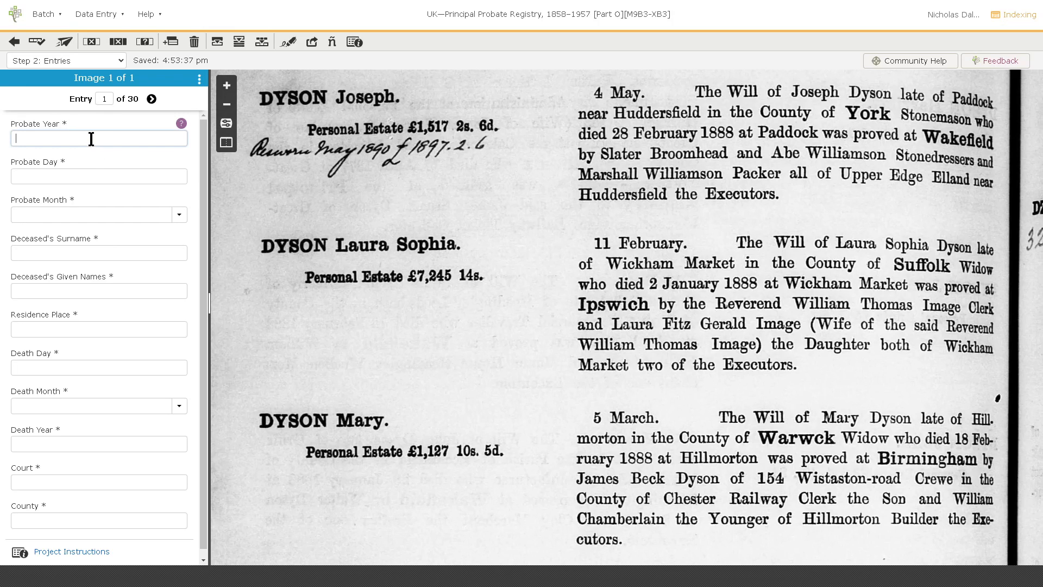
pyautogui.write('1888')
pyautogui.press('Tab')
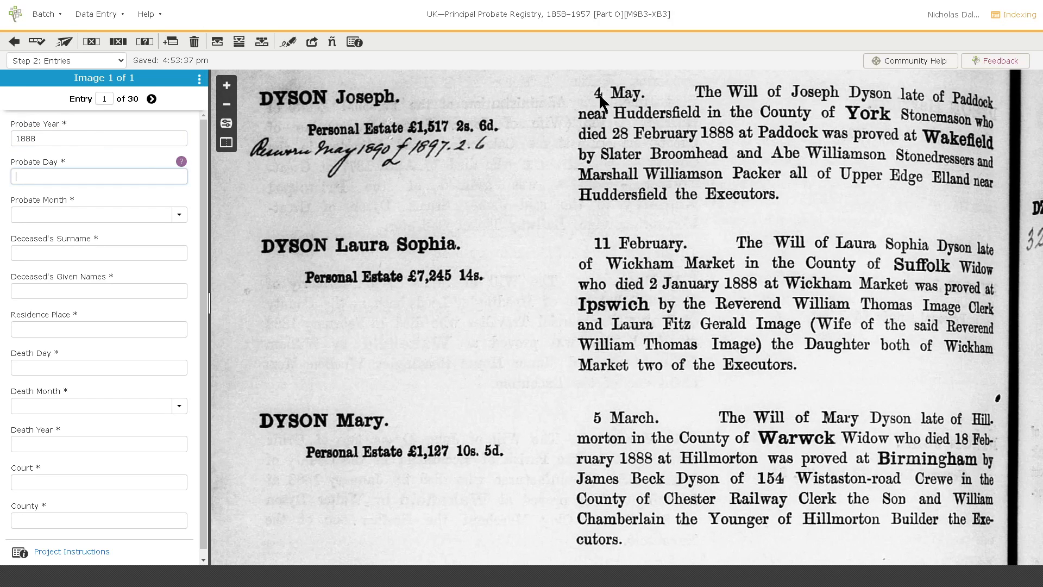
pyautogui.write('4')
pyautogui.press('Tab')
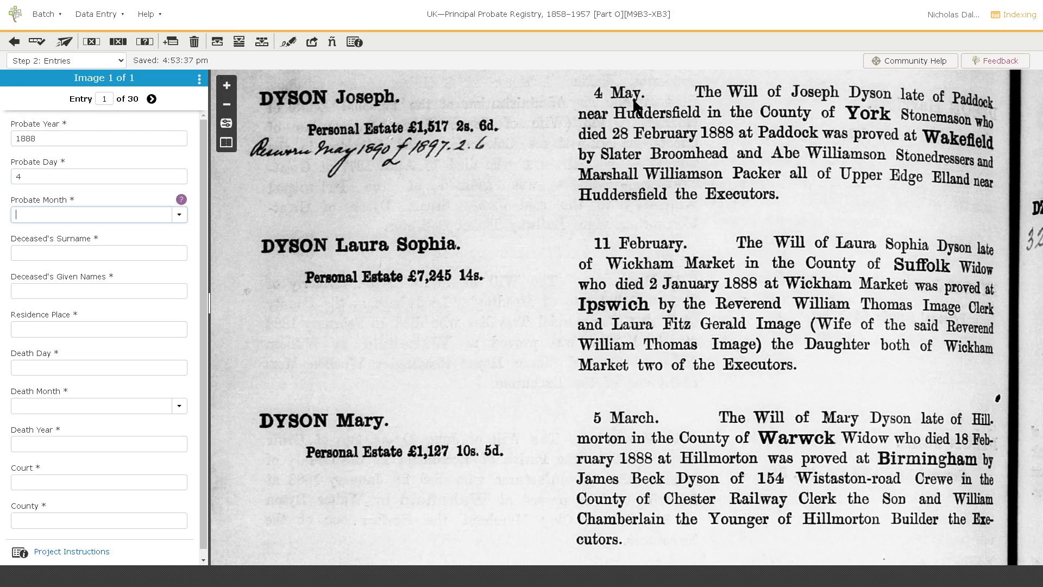
pyautogui.write('may')
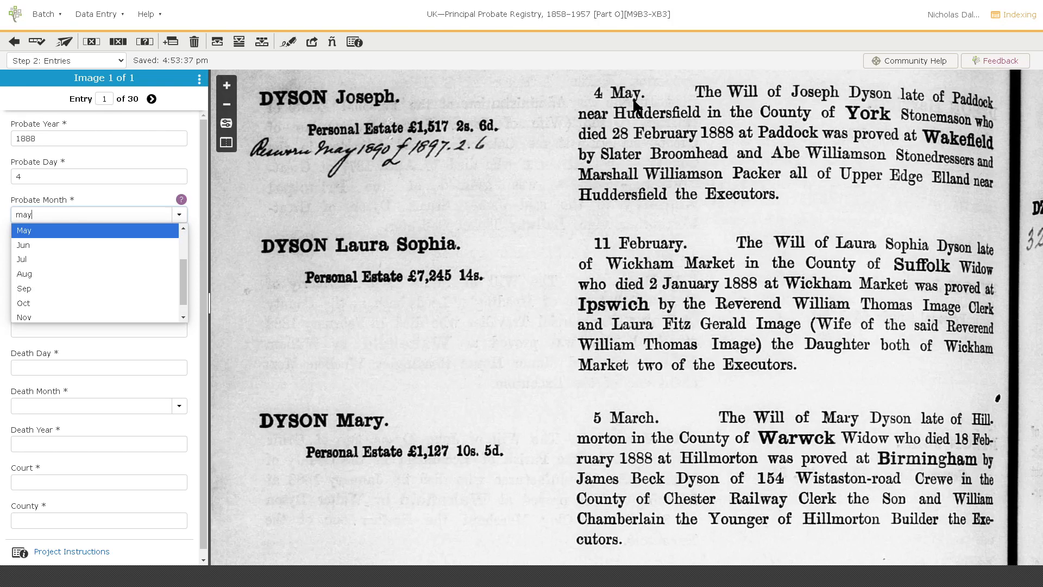
pyautogui.press('Tab')
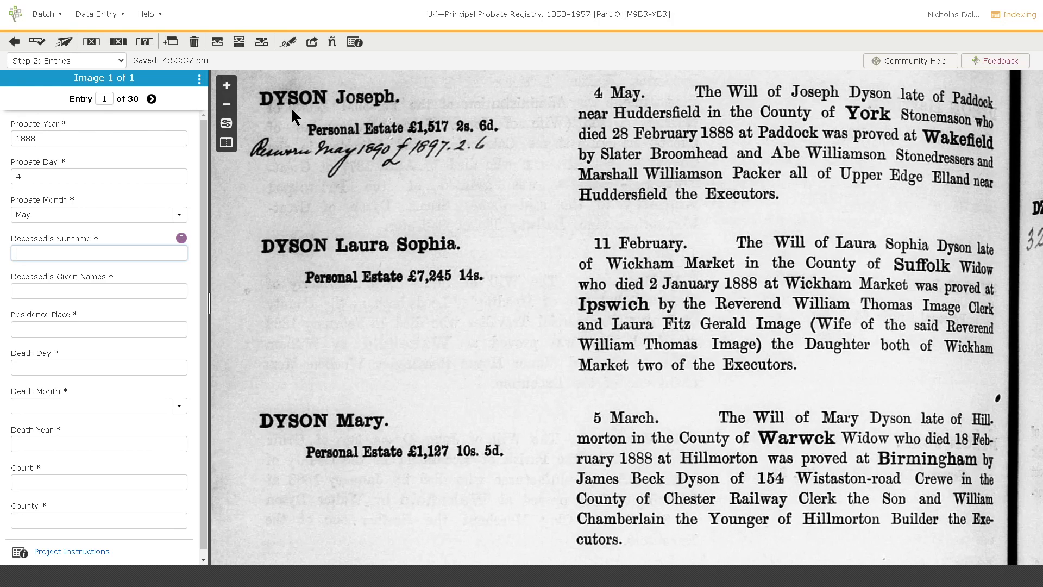
# Fill in the deceased's surname and given name from the first complete record, with Huddersfield,York as the residence place.
pyautogui.write('Dyson')
pyautogui.press('Tab')
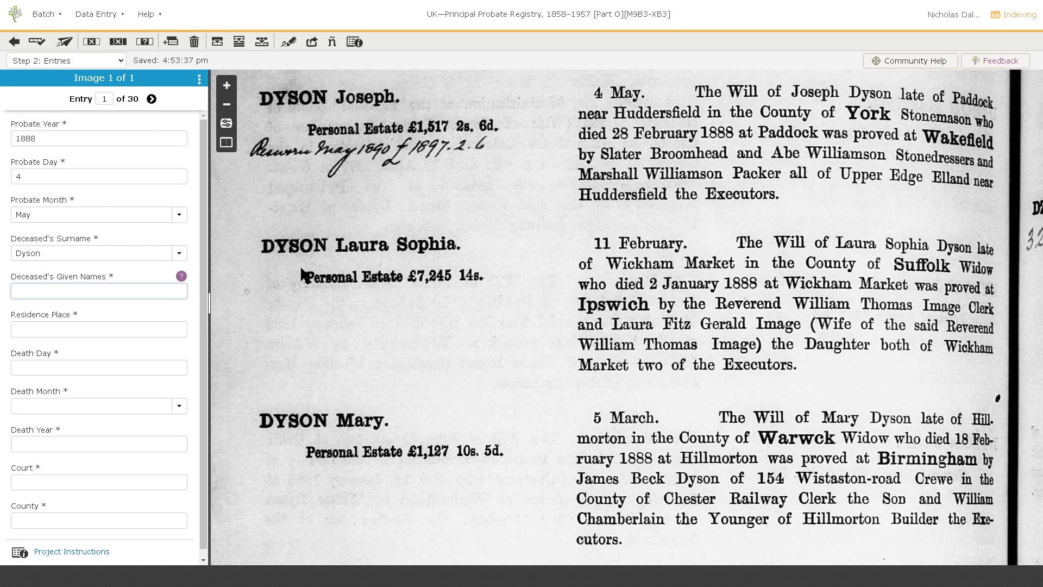
pyautogui.write('Joseph')
pyautogui.press('Tab')
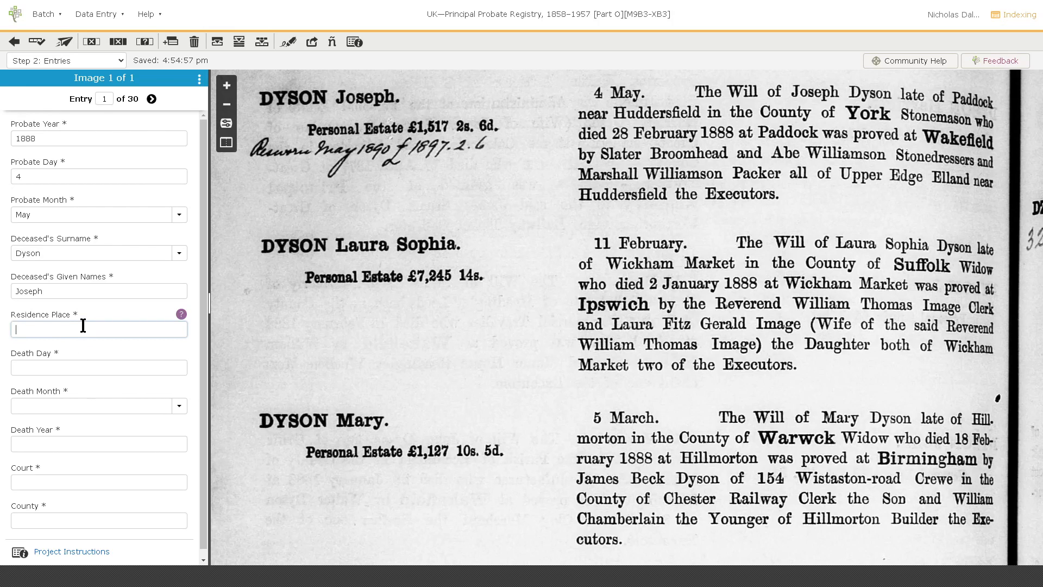
pyautogui.write('Yor')
pyautogui.write('Huddersfi')
pyautogui.write('eld,')
pyautogui.press('Tab')
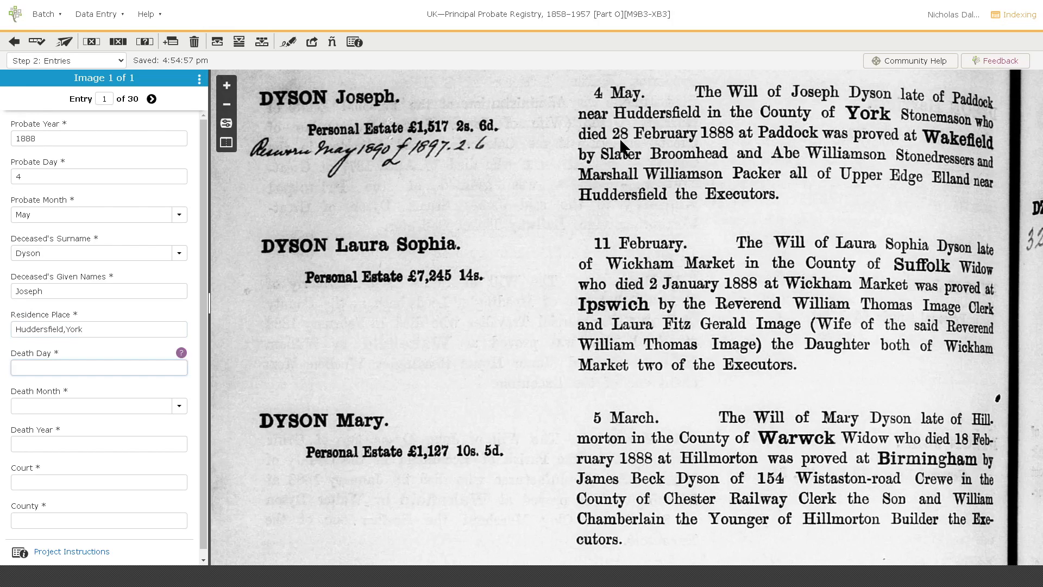
# Enter the death date of entry 1 as day 28, month Feb, year 1888.
pyautogui.write('28')
pyautogui.press('Tab')
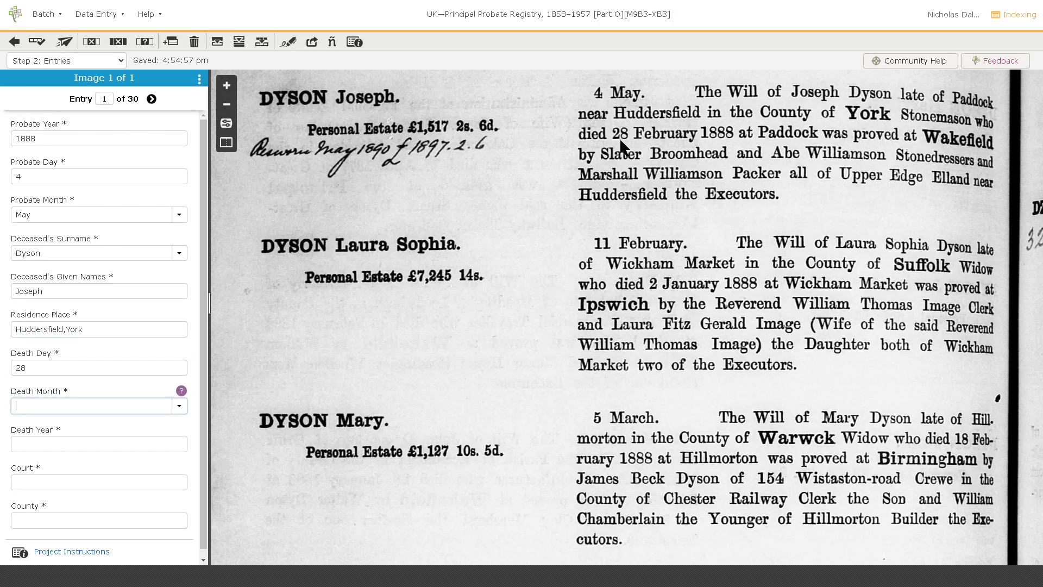
pyautogui.write('feb')
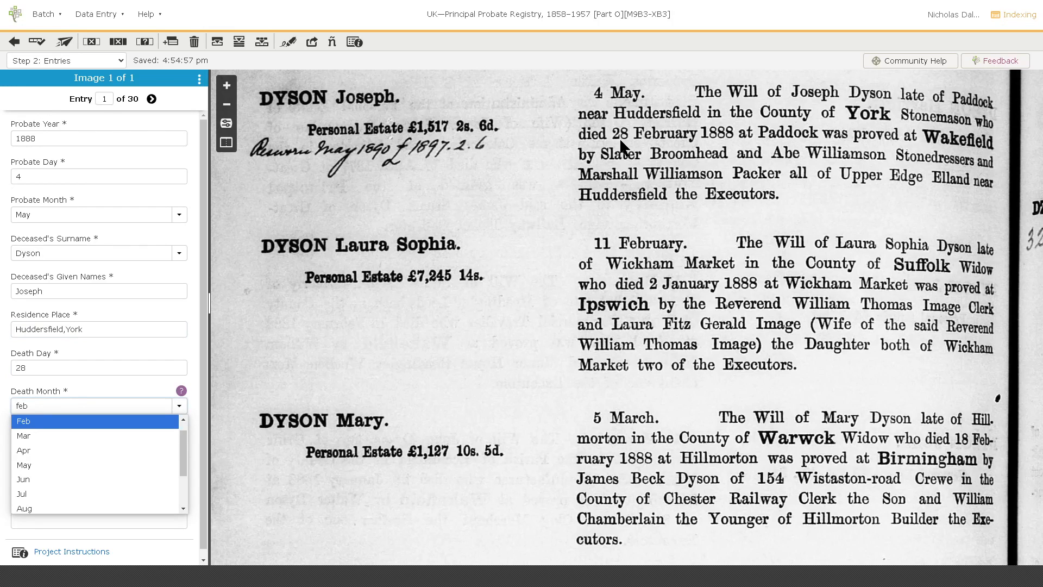
pyautogui.press('Tab')
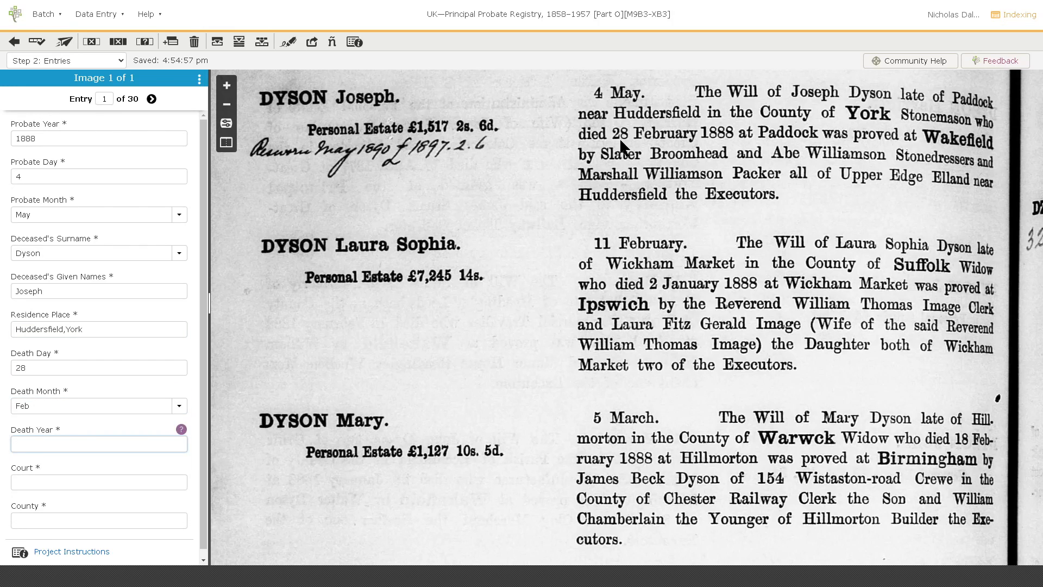
pyautogui.write('1888')
pyautogui.scroll(3, 752, 113)
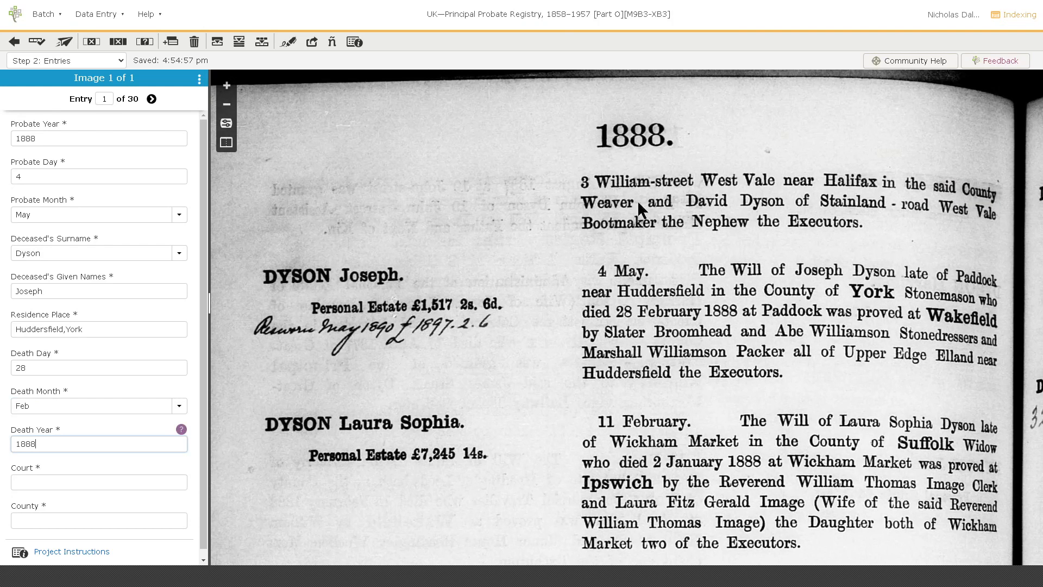
pyautogui.scroll(-3, 716, 298)
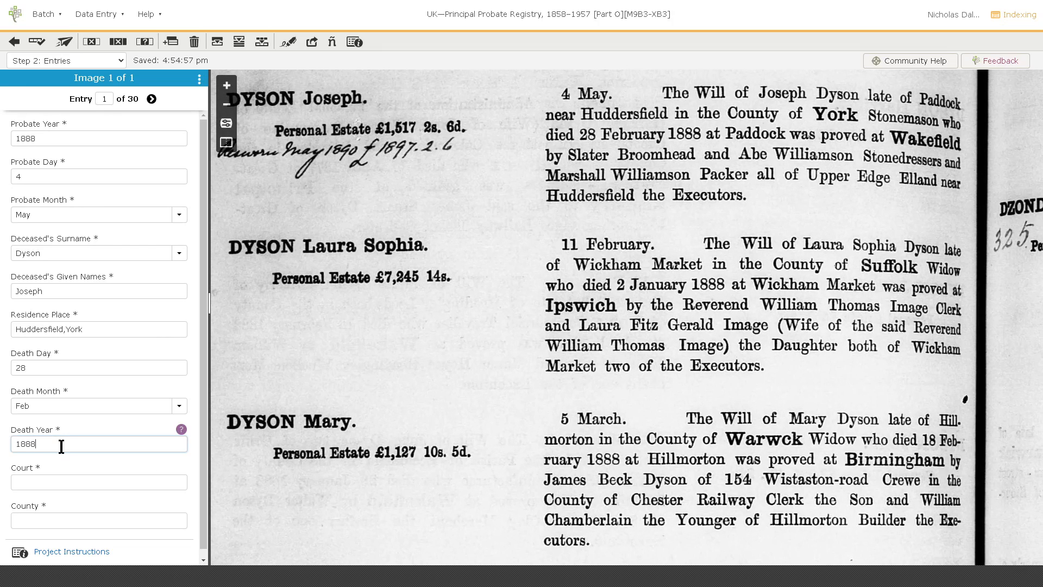
pyautogui.press('Tab')
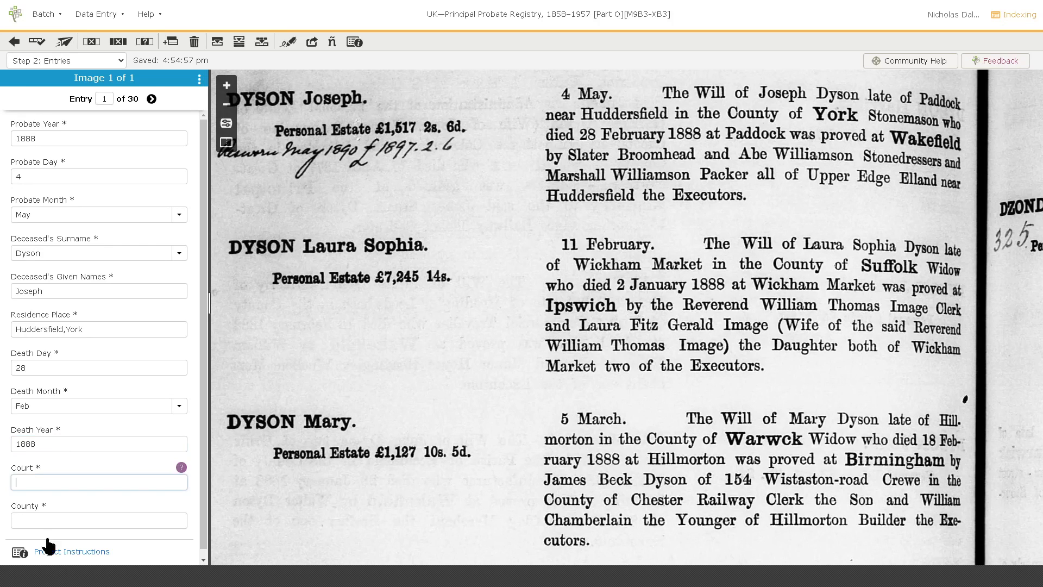
# Open the field help for Court, read its rules on finding and recording the court name, and close it.
pyautogui.click(181, 469)
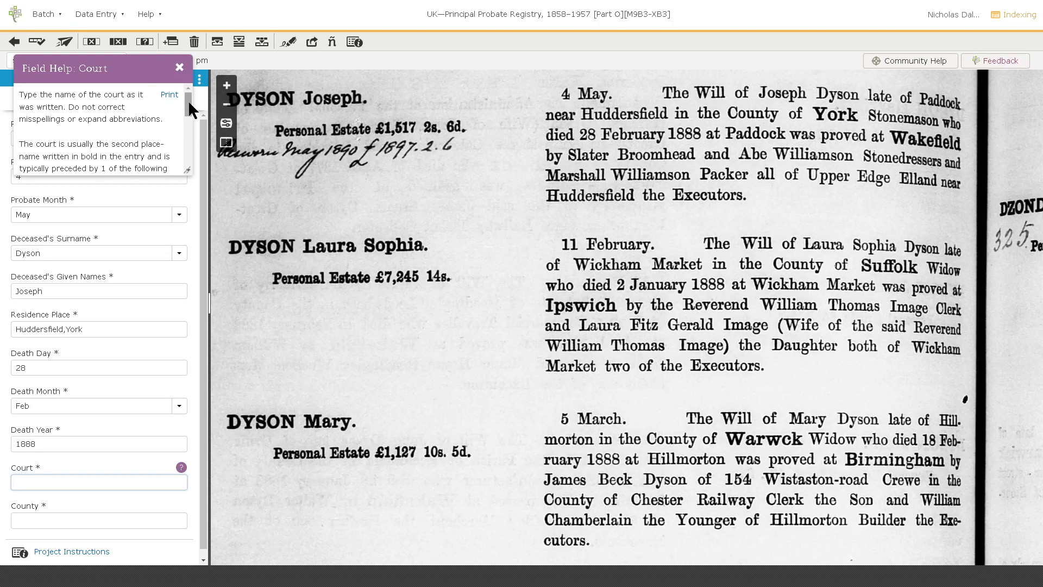
pyautogui.moveTo(188, 100); pyautogui.dragTo(187, 101)
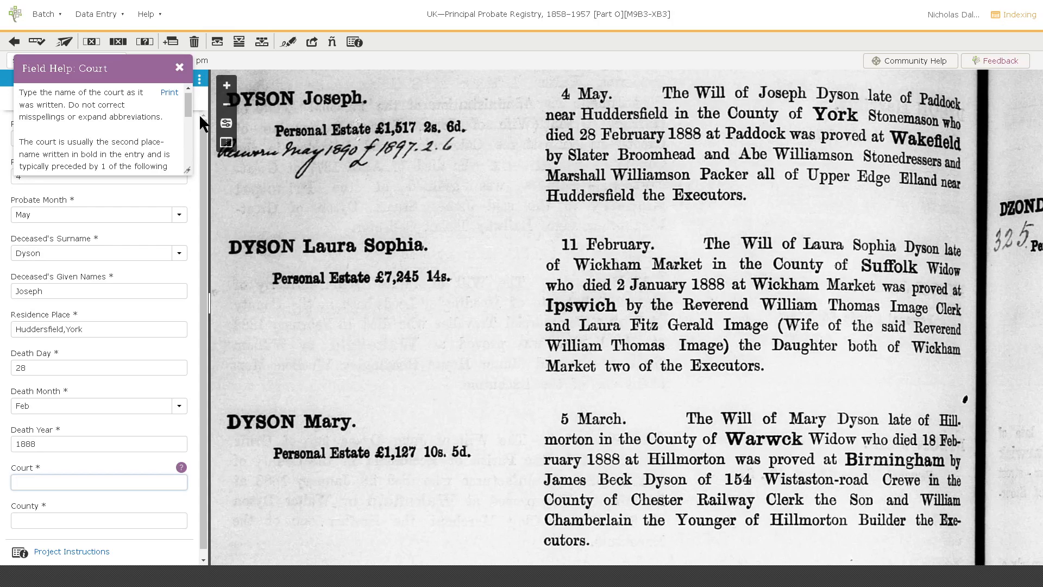
pyautogui.scroll(-2, 189, 119)
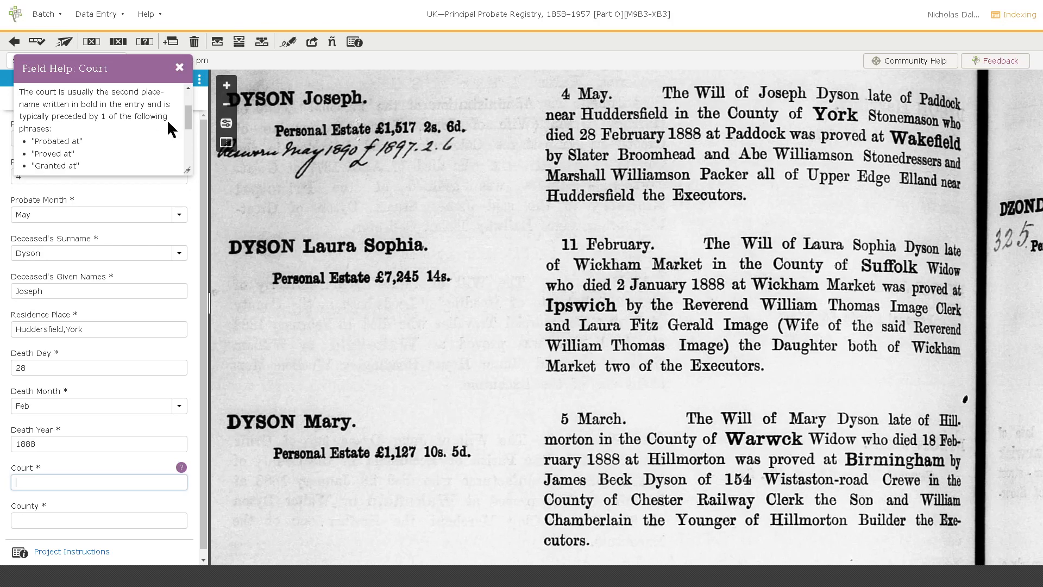
pyautogui.scroll(-2, 188, 125)
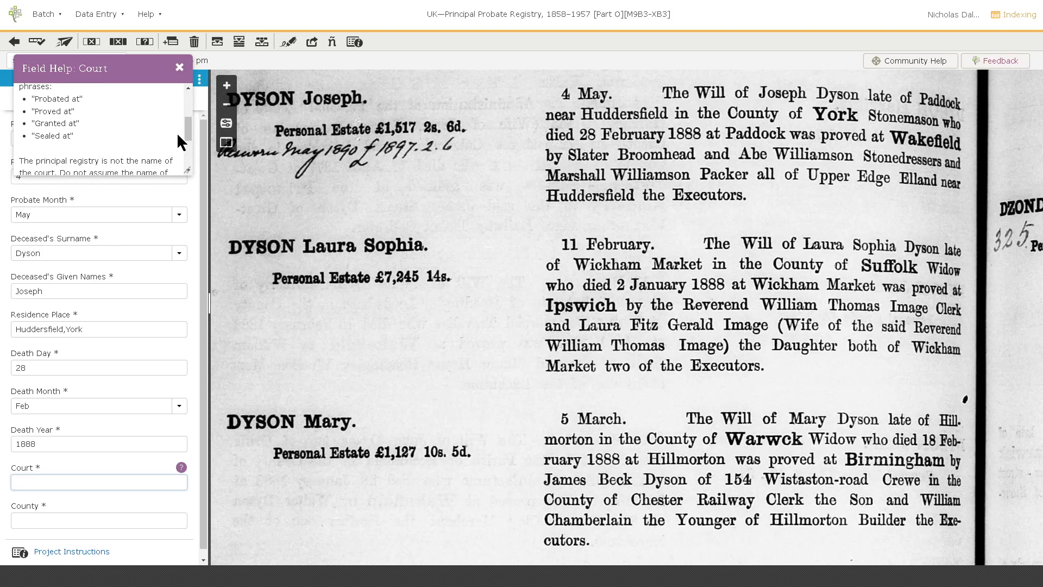
pyautogui.scroll(-2, 187, 126)
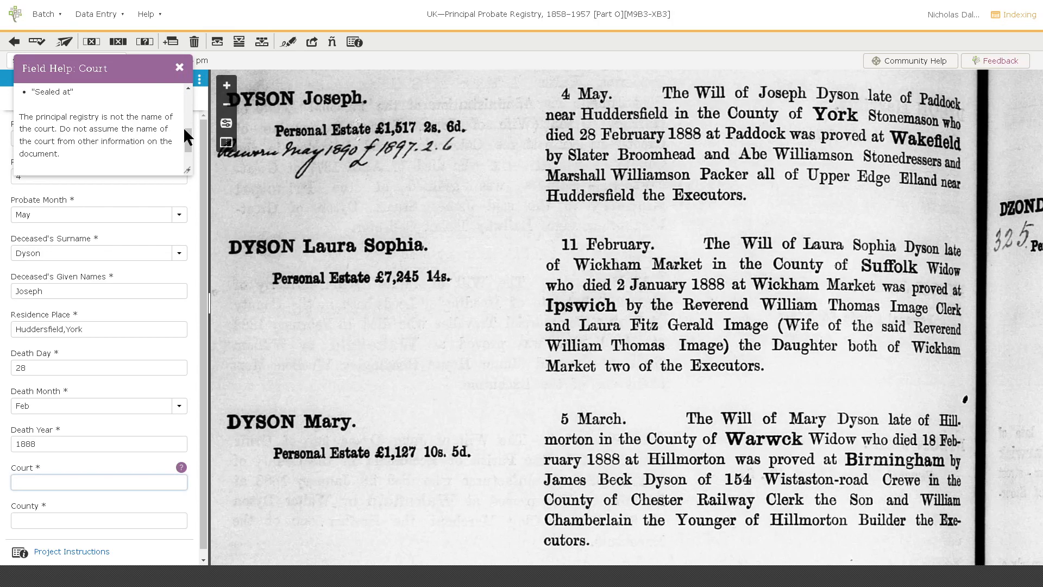
pyautogui.scroll(-1, 185, 136)
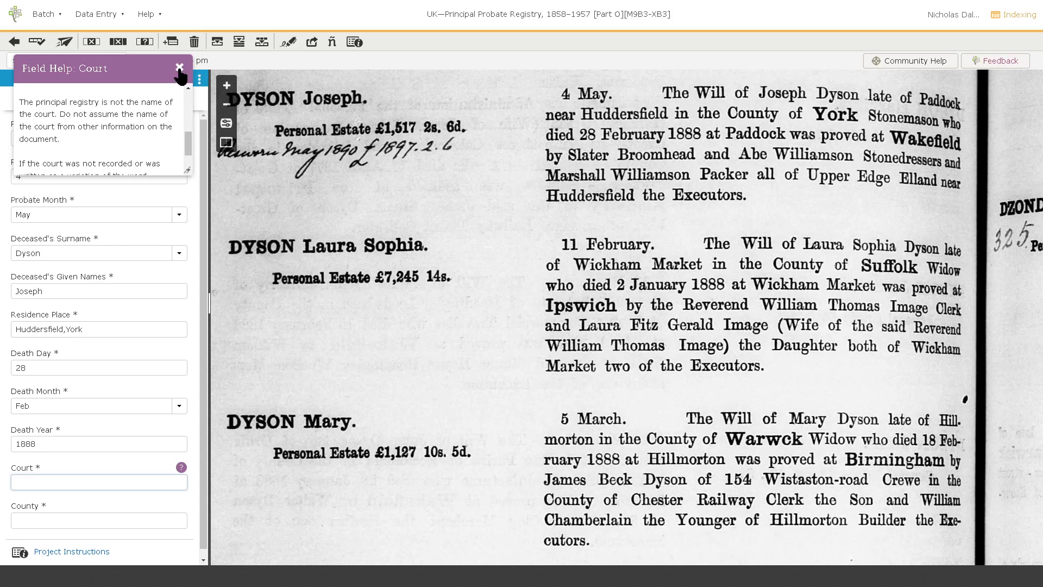
pyautogui.scroll(-2, 189, 146)
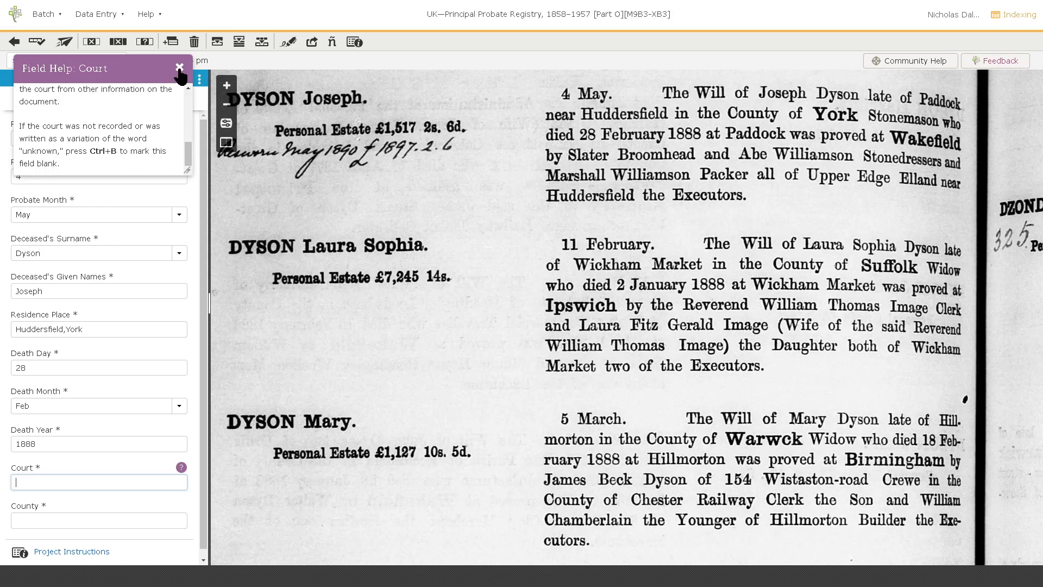
pyautogui.click(180, 69)
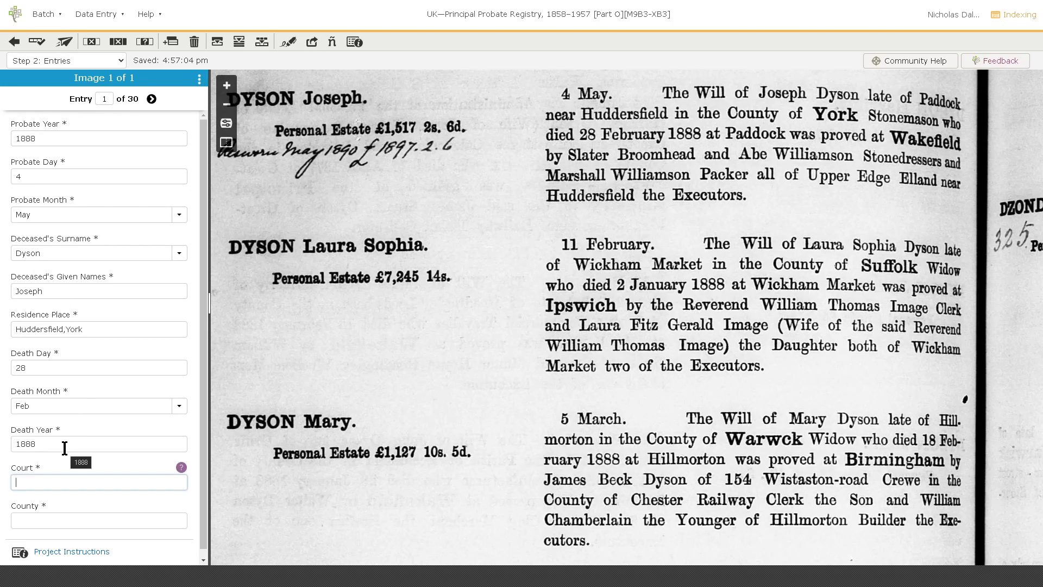
# Enter Wakefield as the court of entry 1.
pyautogui.write('Wakefl')
pyautogui.write('eld')
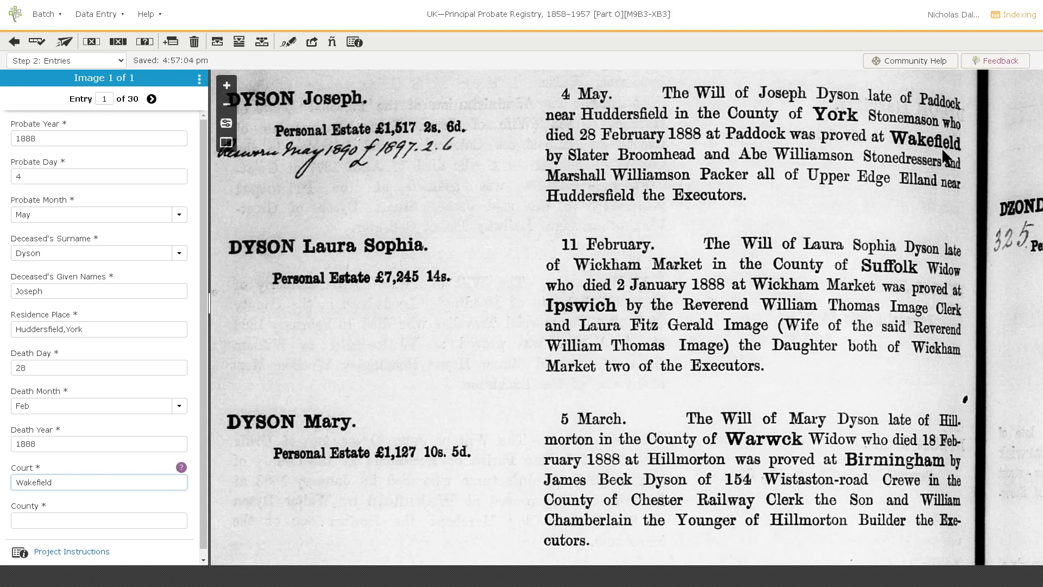
pyautogui.scroll(-1, 266, 431)
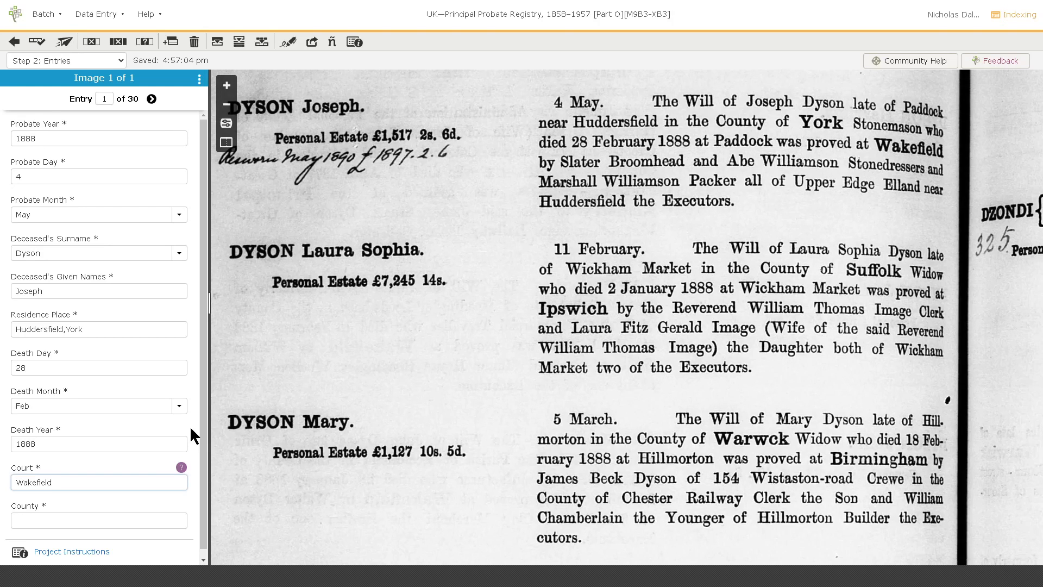
# Open the project instructions, examine the two samples on how to index a probate record, and close the samples and instructions.
pyautogui.scroll(-1, 186, 426)
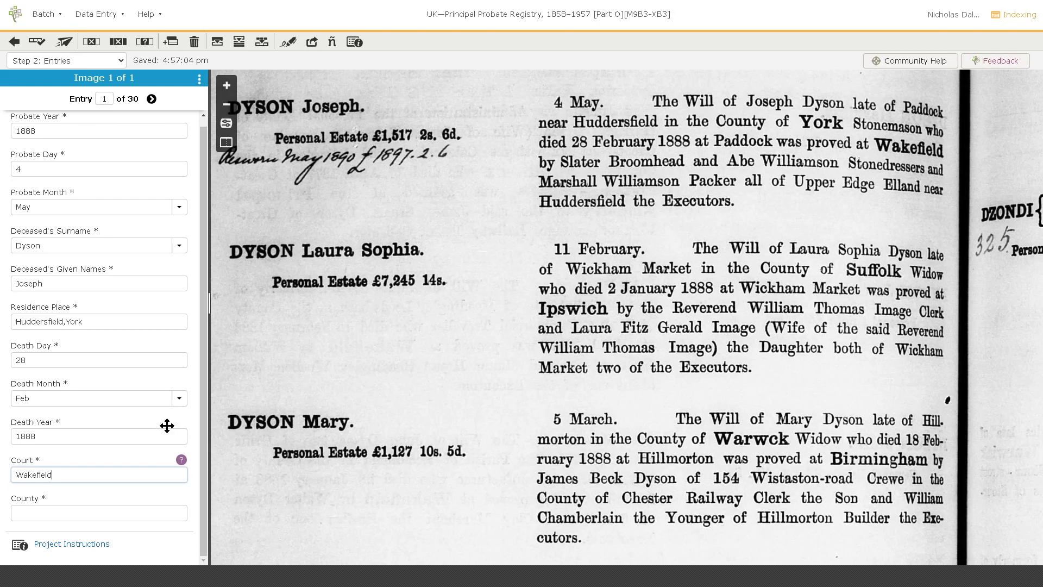
pyautogui.click(50, 544)
pyautogui.moveTo(758, 281); pyautogui.dragTo(758, 325)
pyautogui.click(588, 349)
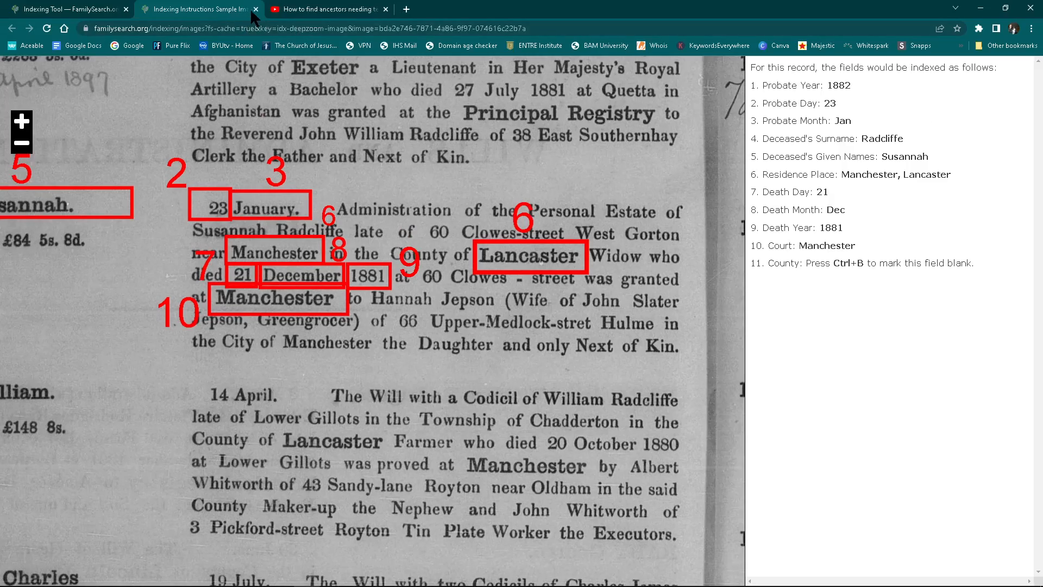
pyautogui.click(256, 9)
pyautogui.click(596, 375)
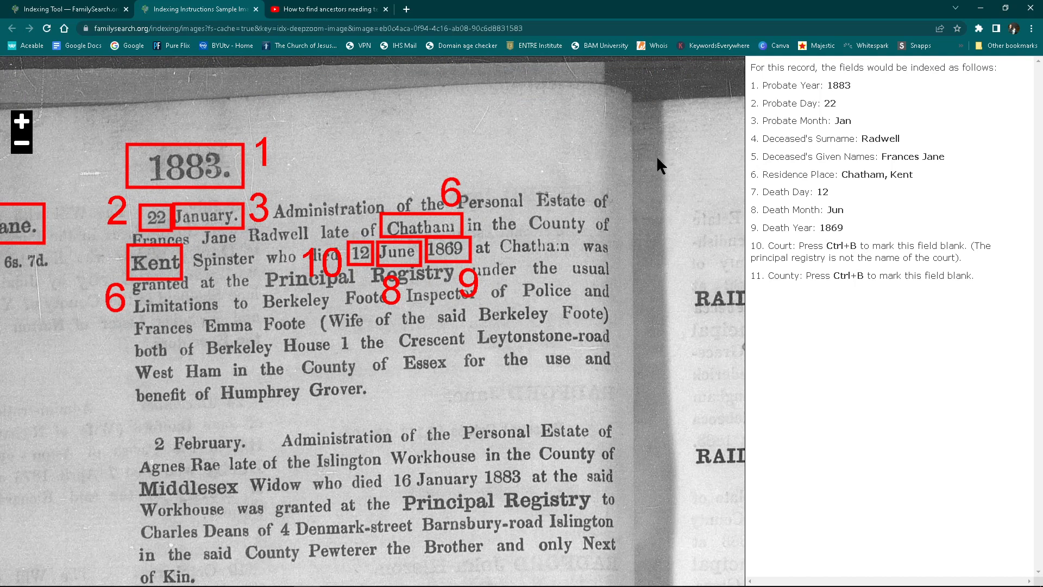
pyautogui.click(256, 9)
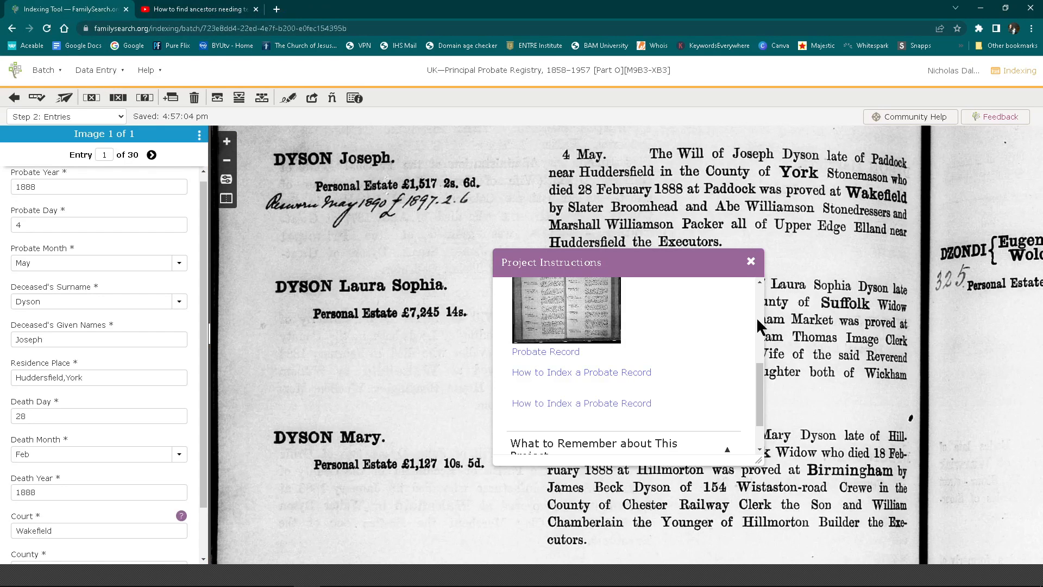
pyautogui.click(751, 262)
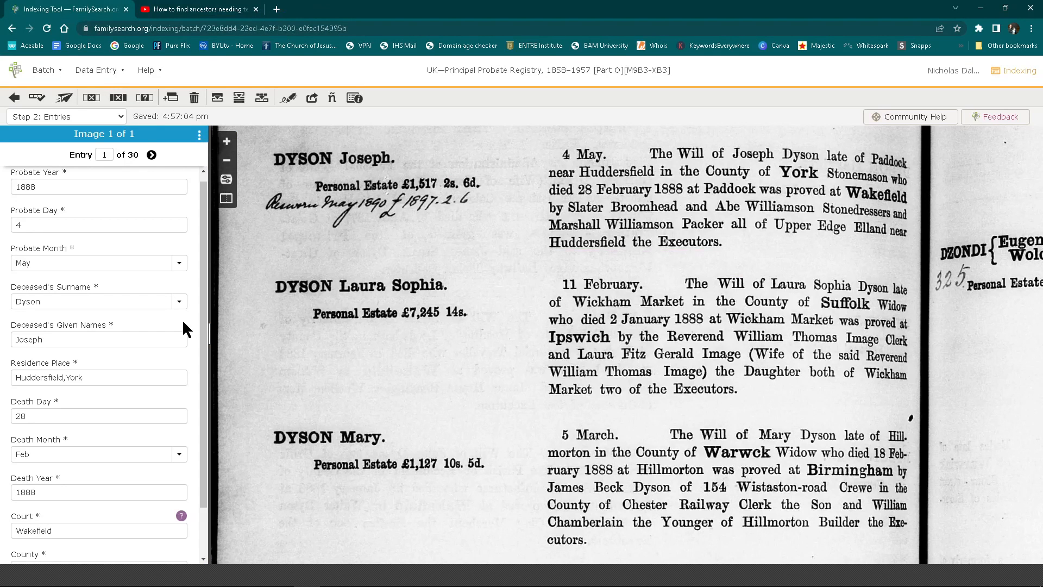
# Return the browser to full screen, and move past the County field of entry 1 to entry 2.
pyautogui.press('F11')
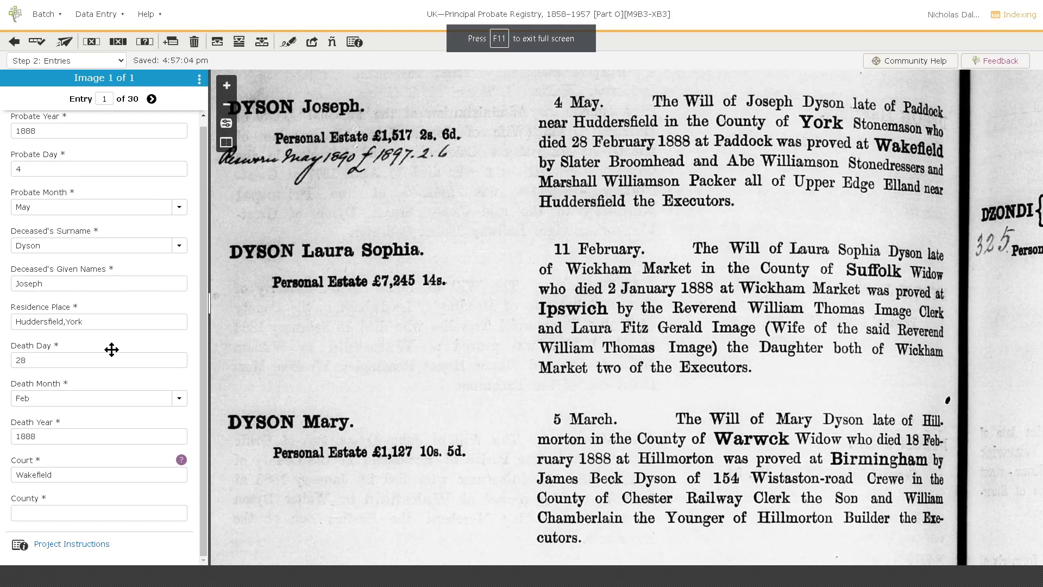
pyautogui.click(50, 513)
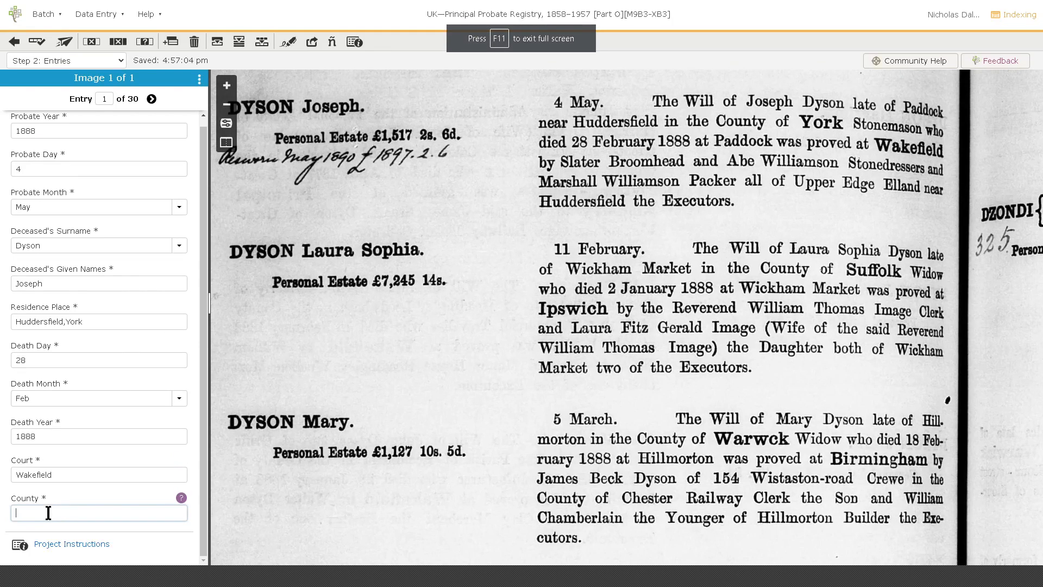
pyautogui.press('Tab')
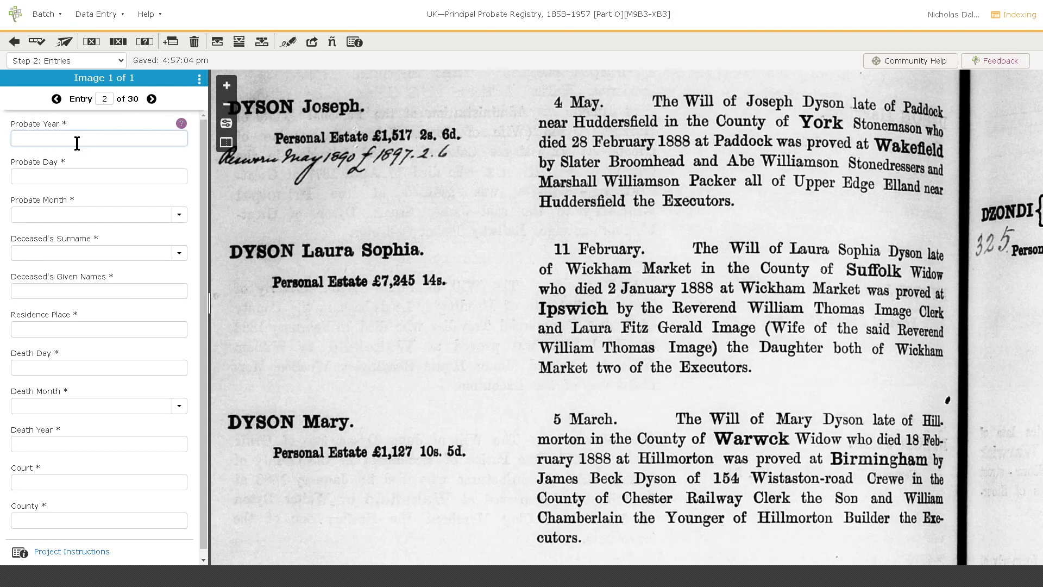
# Enter the second complete record's probate date in entry 2 as year 1888, day 11, month Feb.
pyautogui.scroll(-3, 584, 474)
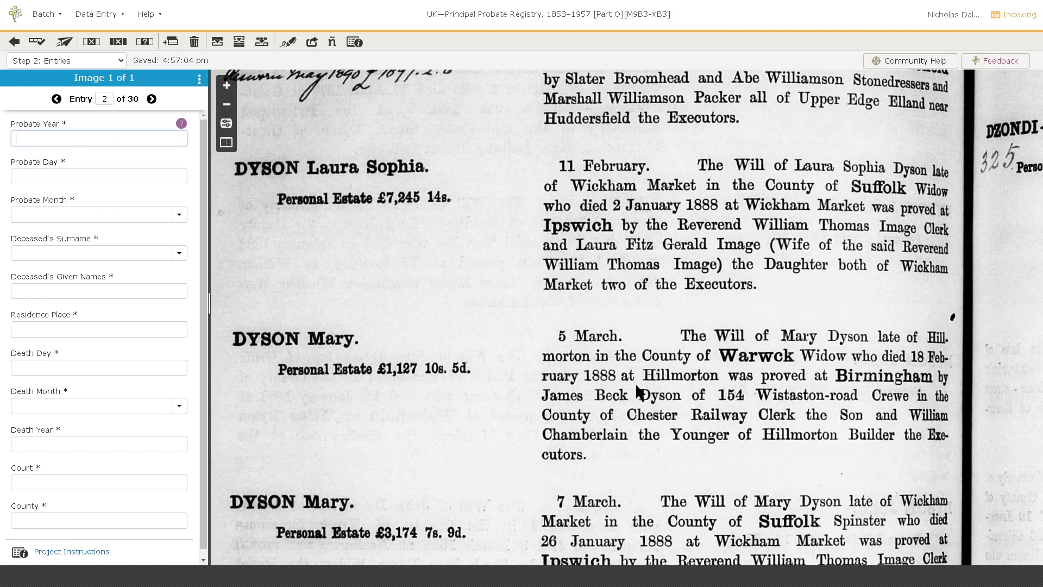
pyautogui.moveTo(629, 321); pyautogui.dragTo(644, 313)
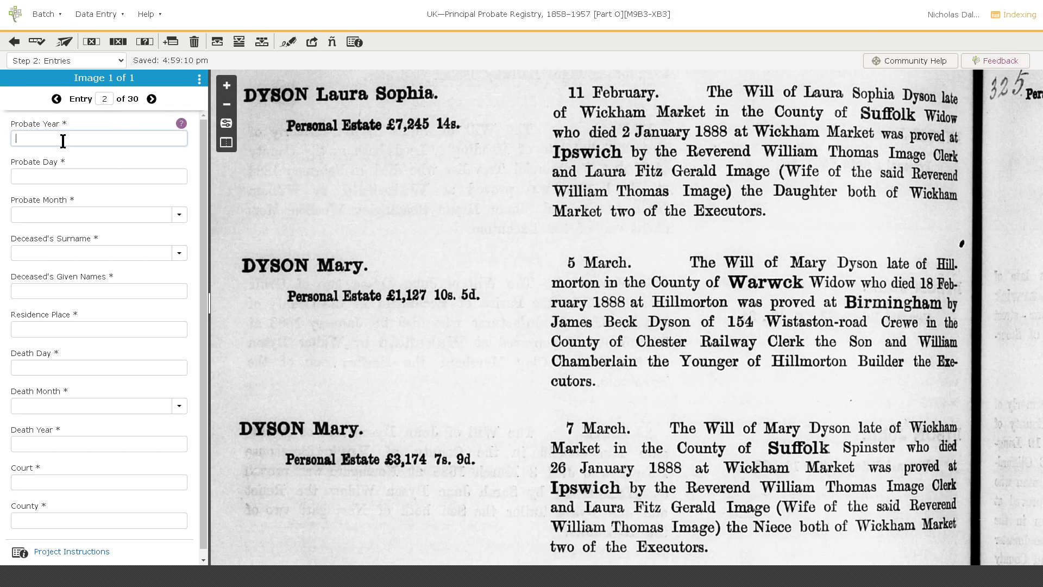
pyautogui.write('1888')
pyautogui.press('Tab')
pyautogui.write('1')
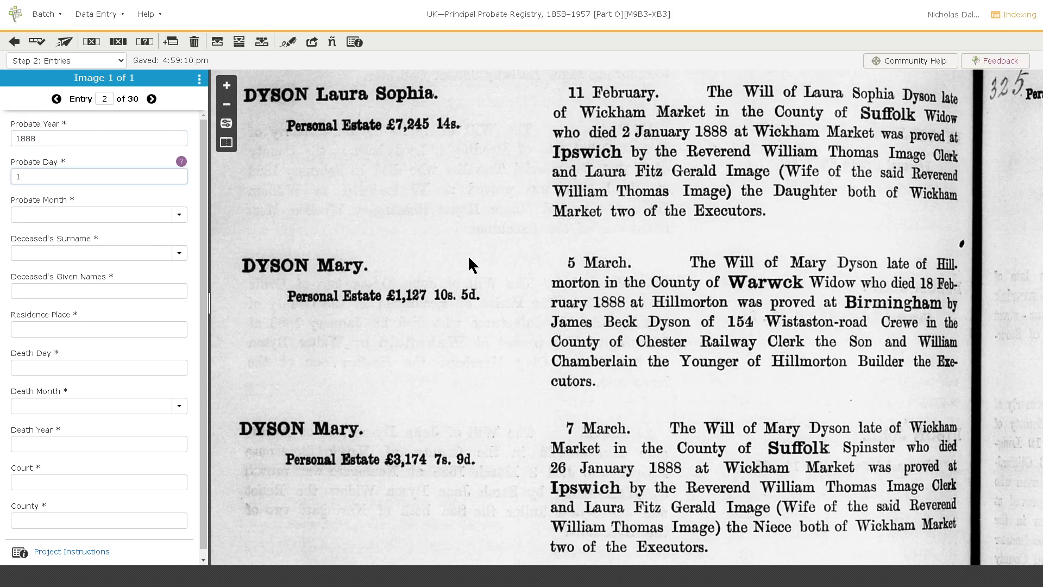
pyautogui.write('1')
pyautogui.press('Tab')
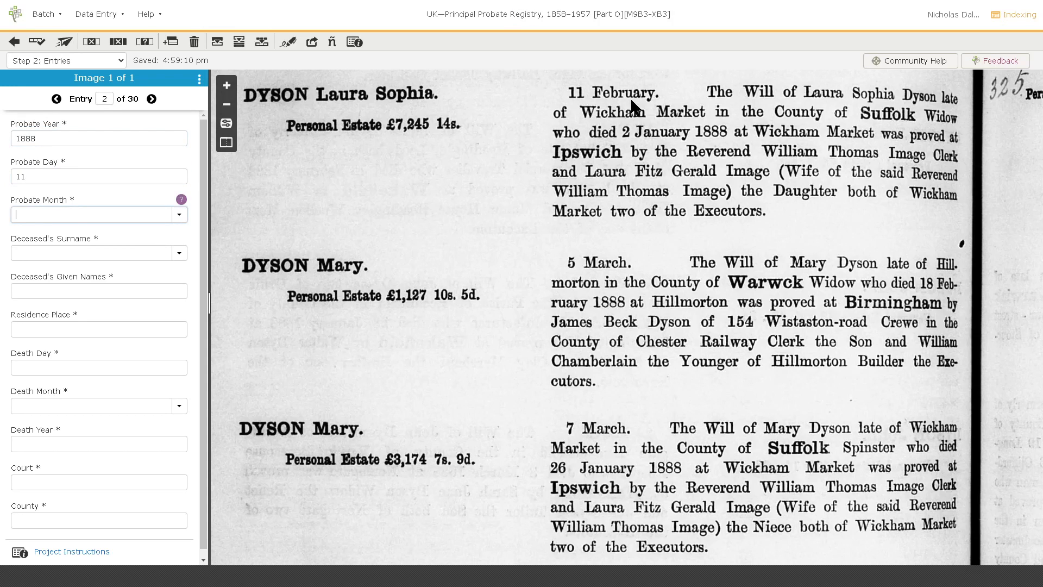
pyautogui.write('feb')
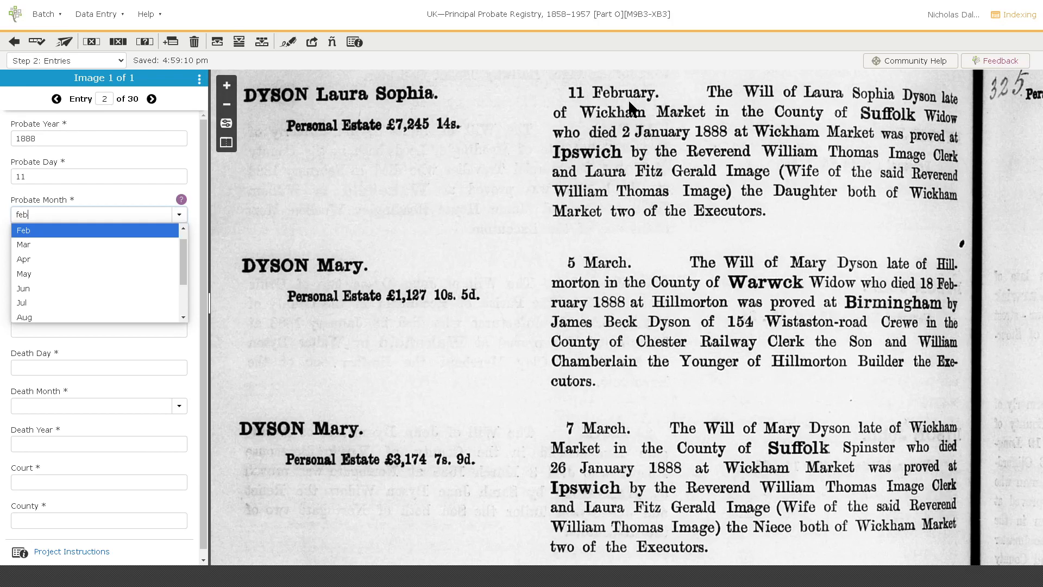
pyautogui.press('Tab')
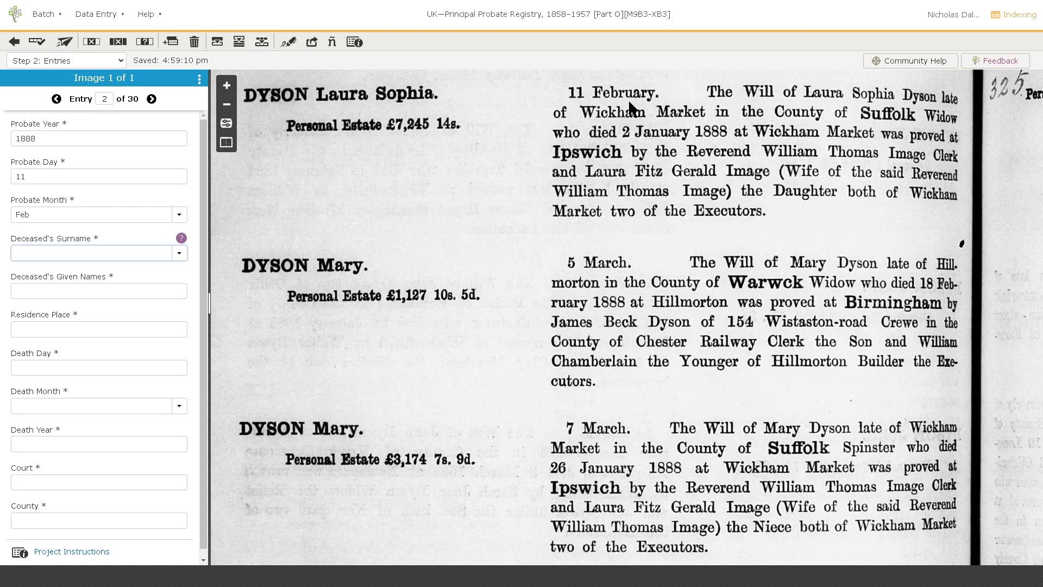
# Fill in entry 2 with the deceased's surname and given names from the second complete record, and Wickham Market,Suffolk as the residence place.
pyautogui.write('Dy')
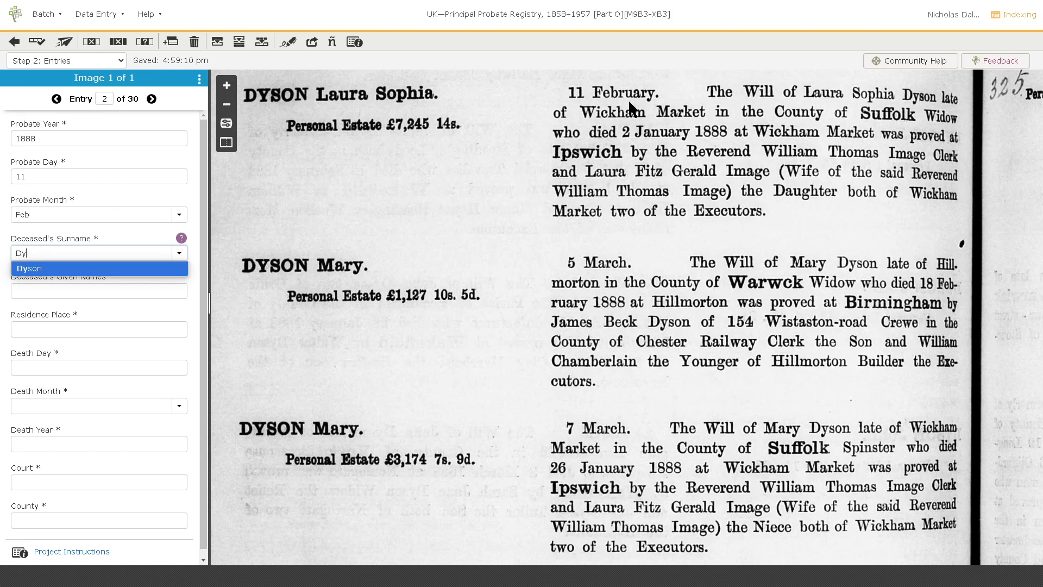
pyautogui.write('son')
pyautogui.press('Tab')
pyautogui.write('La')
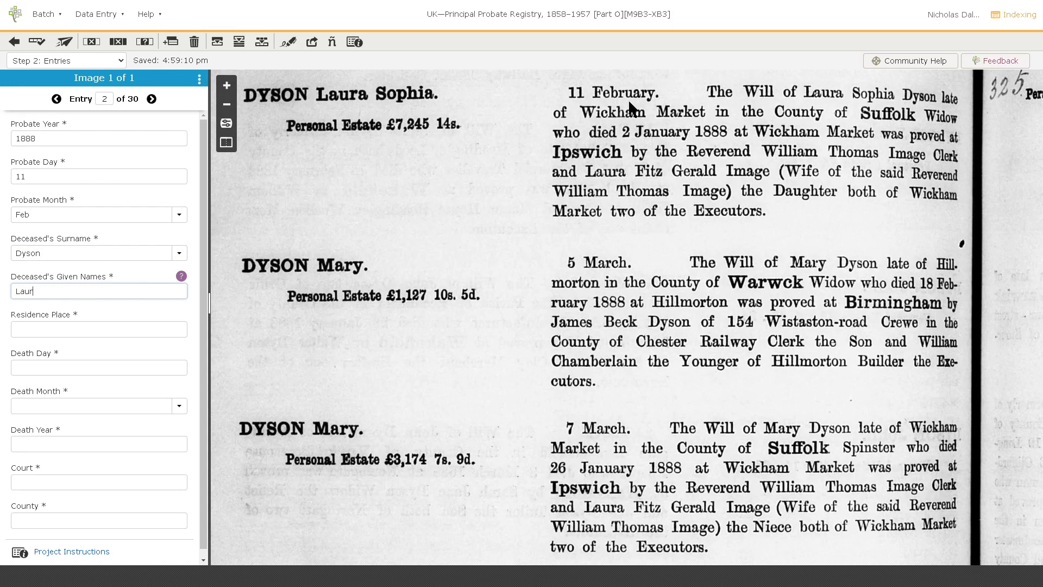
pyautogui.write('ura Sophia')
pyautogui.press('Tab')
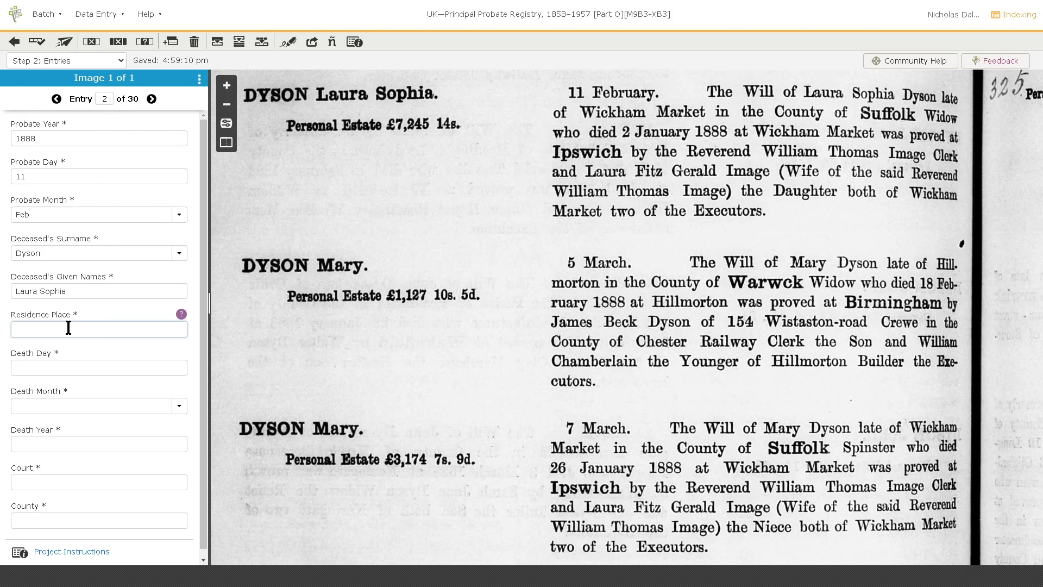
pyautogui.write('Wickham Market')
pyautogui.write(',Suffolk')
# Look through the remaining probate records on both pages of the image, and return to the second complete record.
pyautogui.scroll(-4, 781, 295)
pyautogui.scroll(-4, 738, 373)
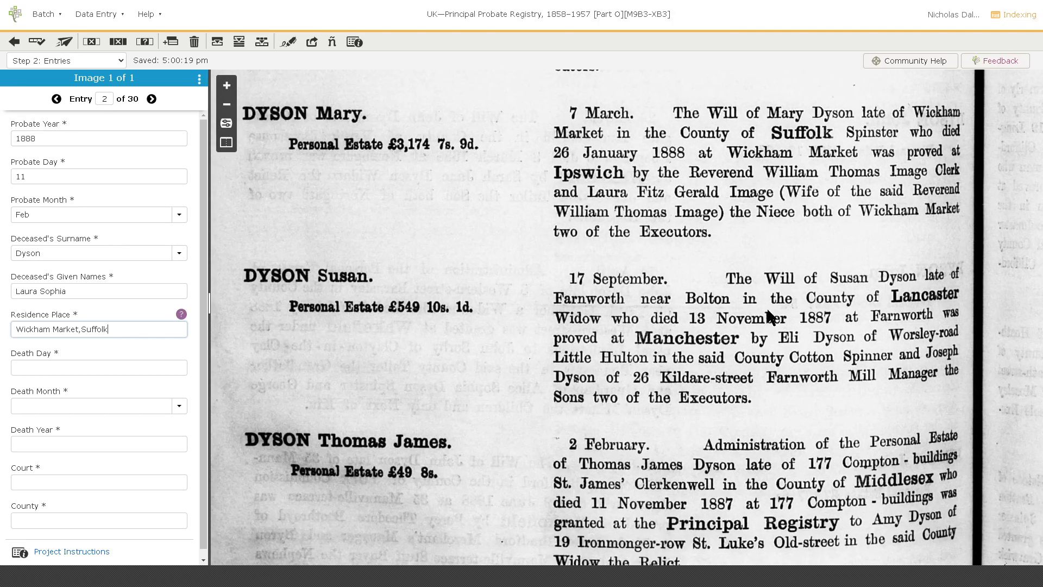
pyautogui.scroll(-1, 742, 402)
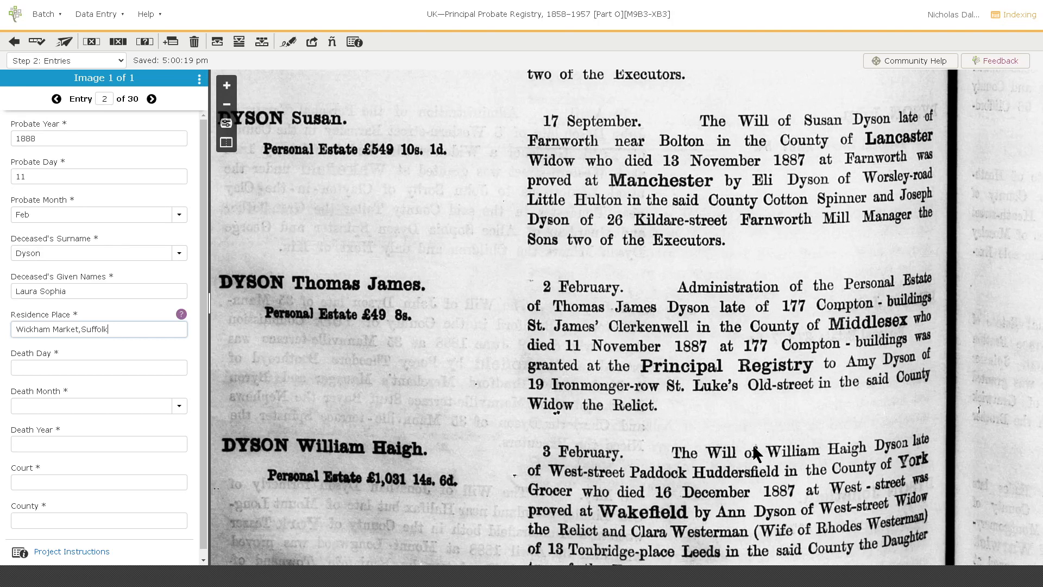
pyautogui.scroll(-3, 760, 432)
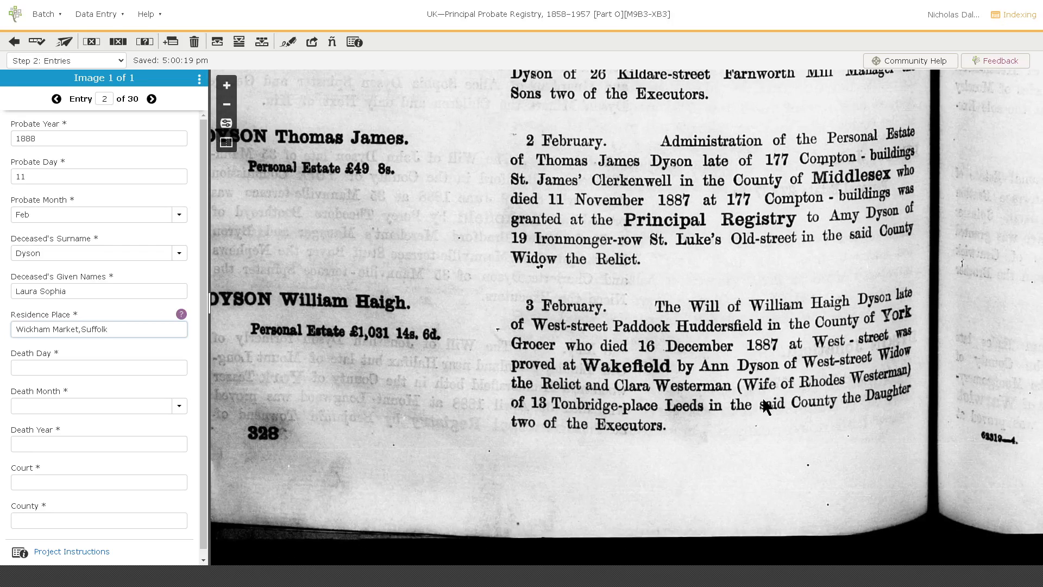
pyautogui.scroll(10, 765, 395)
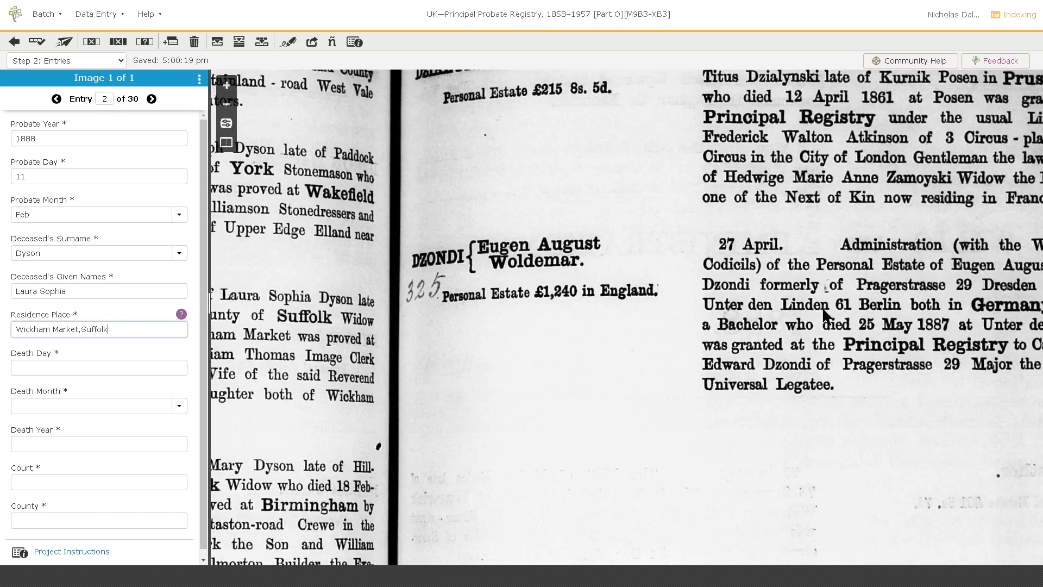
pyautogui.scroll(4, 767, 326)
pyautogui.moveTo(758, 415); pyautogui.dragTo(731, 402)
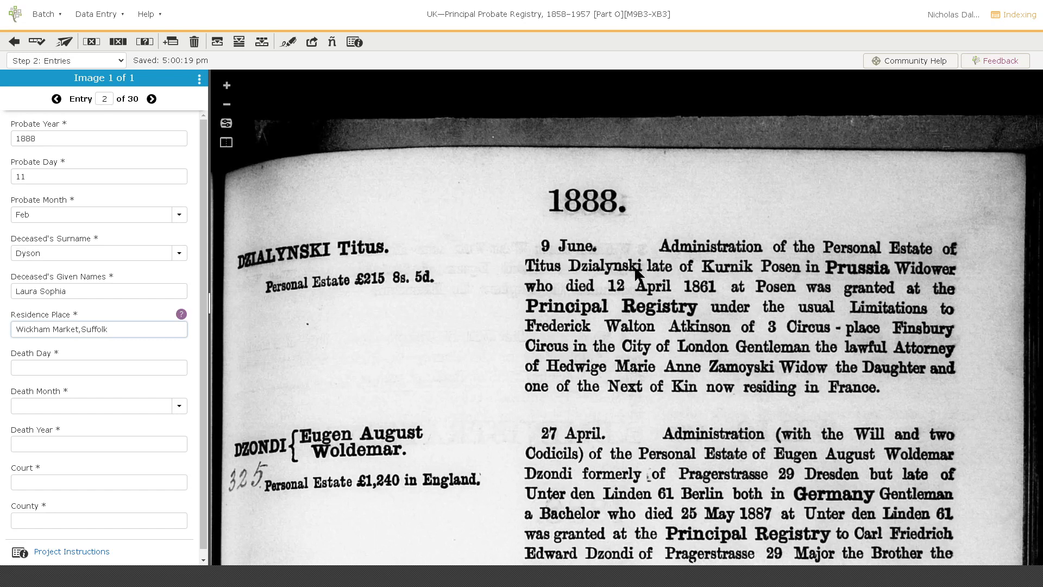
pyautogui.scroll(-3, 763, 297)
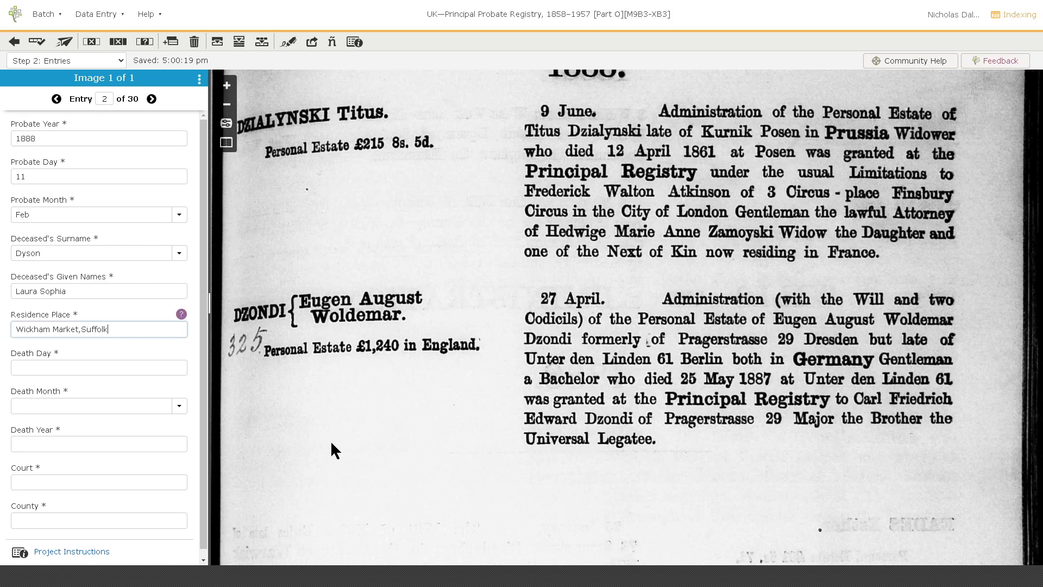
pyautogui.moveTo(331, 440); pyautogui.dragTo(747, 390)
pyautogui.moveTo(605, 416); pyautogui.dragTo(637, 398)
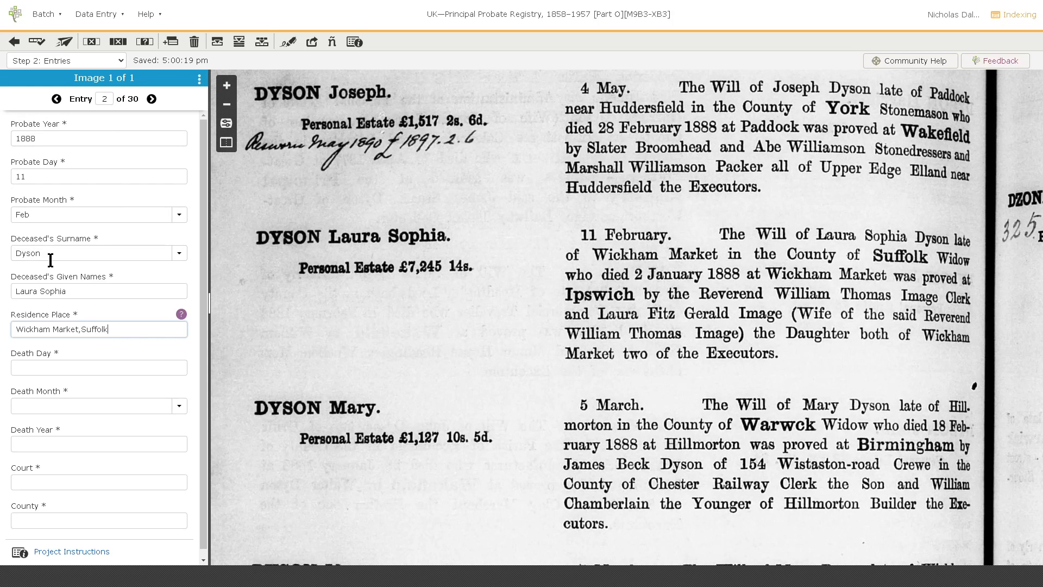
pyautogui.moveTo(464, 320); pyautogui.dragTo(461, 192)
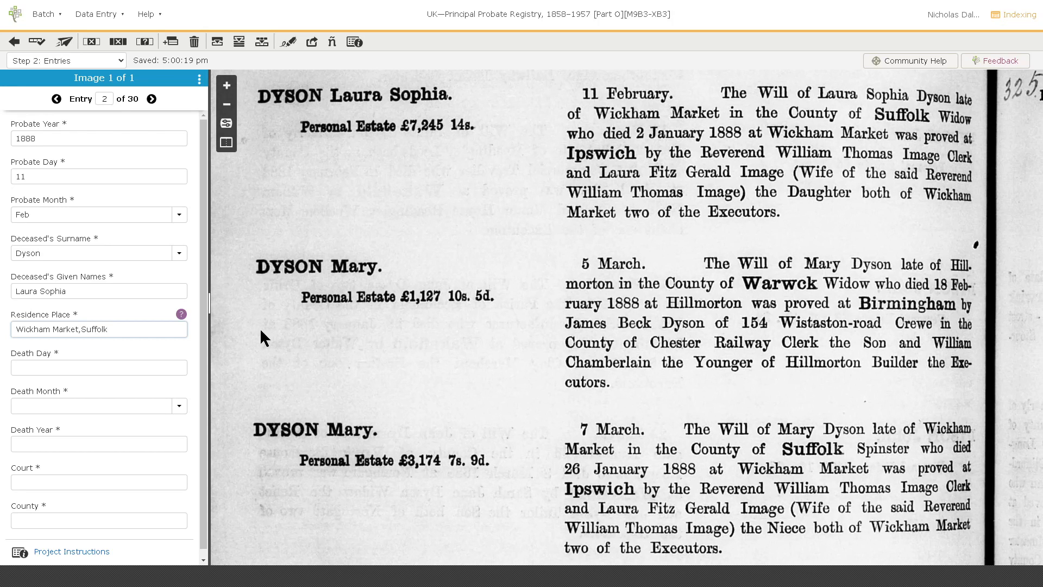
# Enter the second complete record's death date in entry 2 as day 2, month Jan, year 1888.
pyautogui.press('Tab')
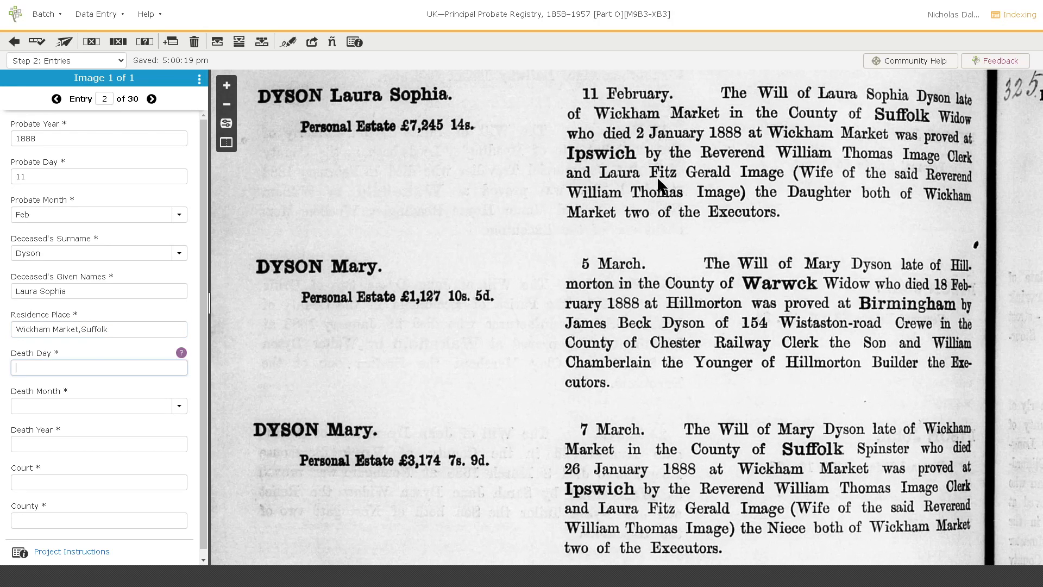
pyautogui.write('2')
pyautogui.press('Tab')
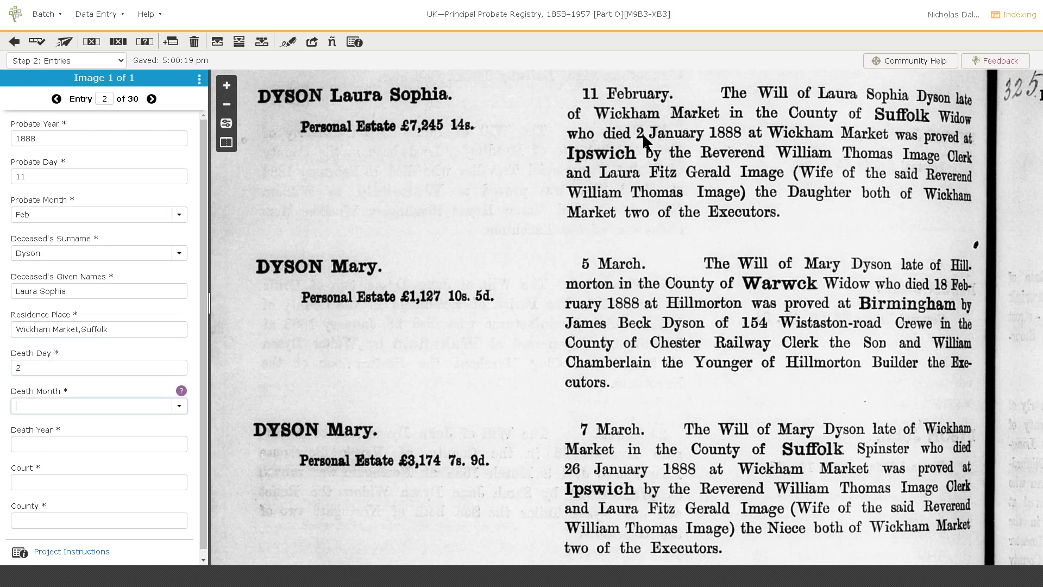
pyautogui.write('Jan')
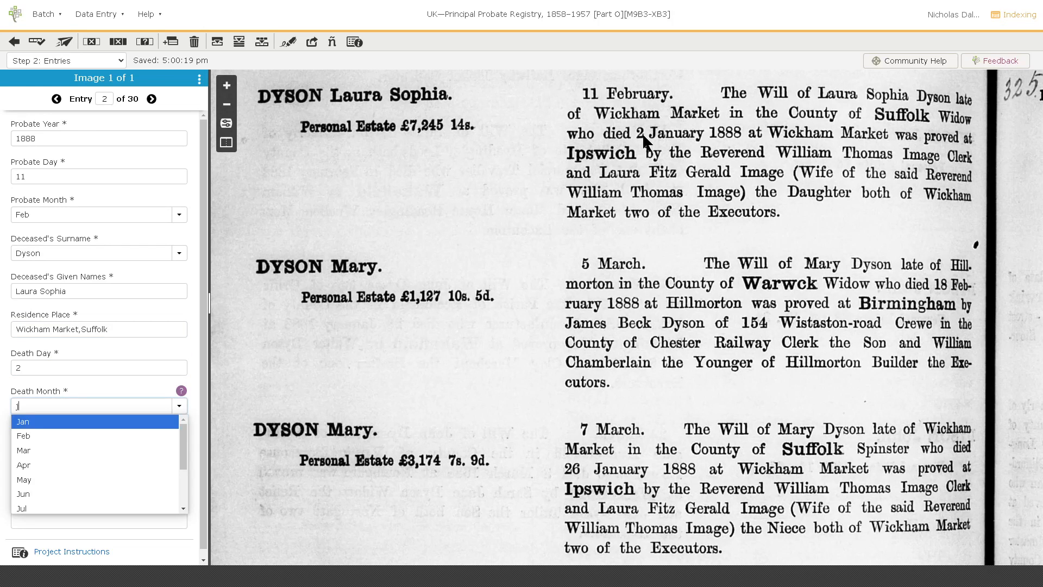
pyautogui.press('Tab')
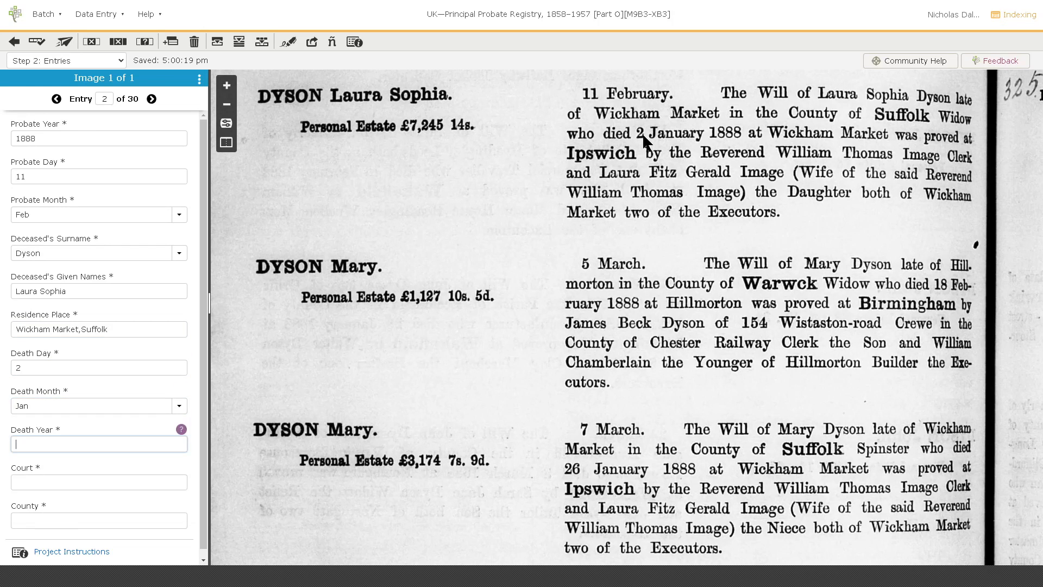
pyautogui.write('18888')
pyautogui.press('Tab')
pyautogui.hotkey('shift', 'Tab')
pyautogui.write('1888')
pyautogui.press('Tab')
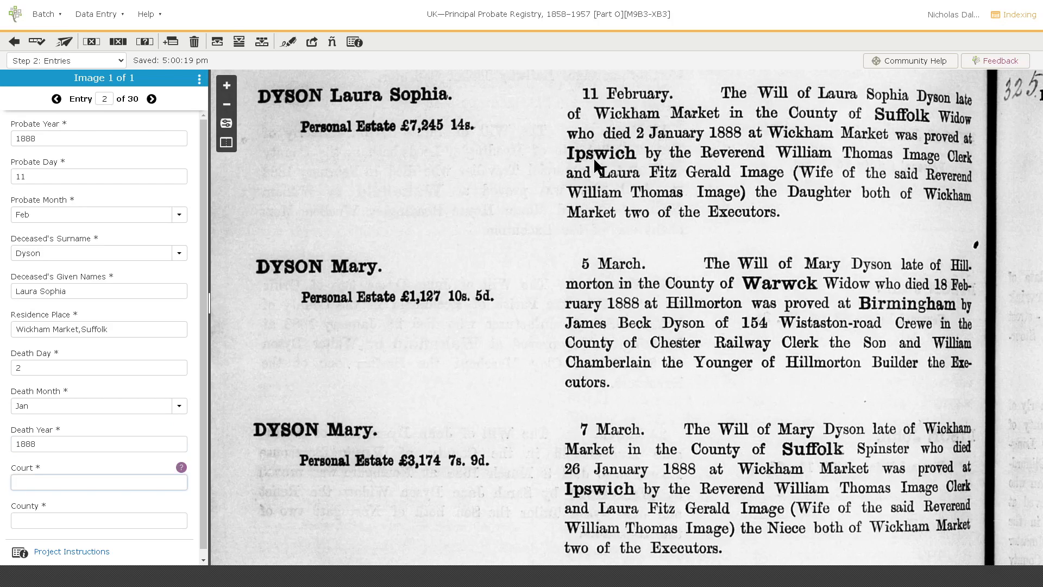
# Set the court of entry 2 to Ipswich, and move past its County field to entry 3.
pyautogui.write('Ipswich')
pyautogui.press('Tab')
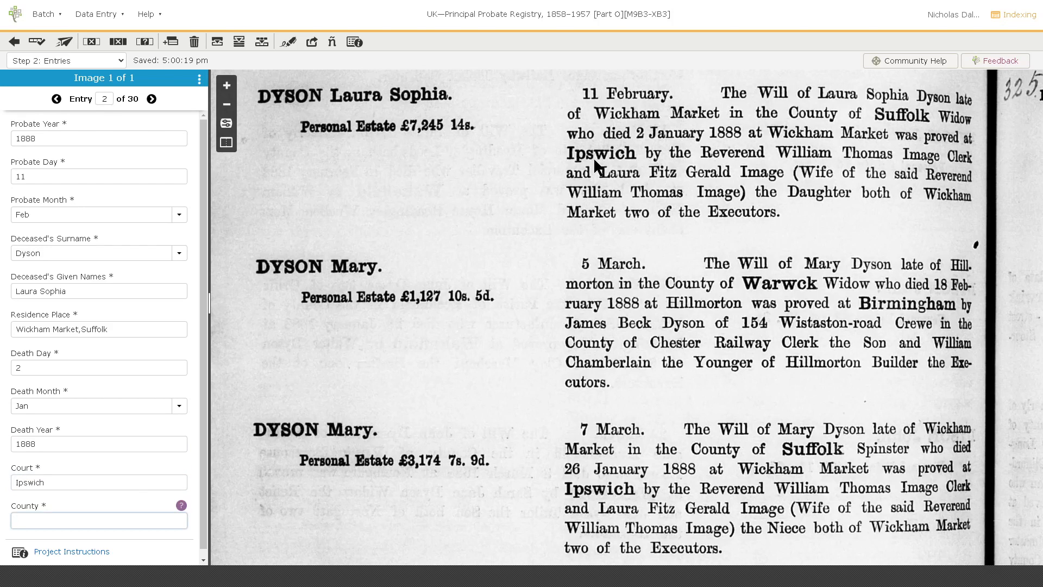
pyautogui.press('Tab')
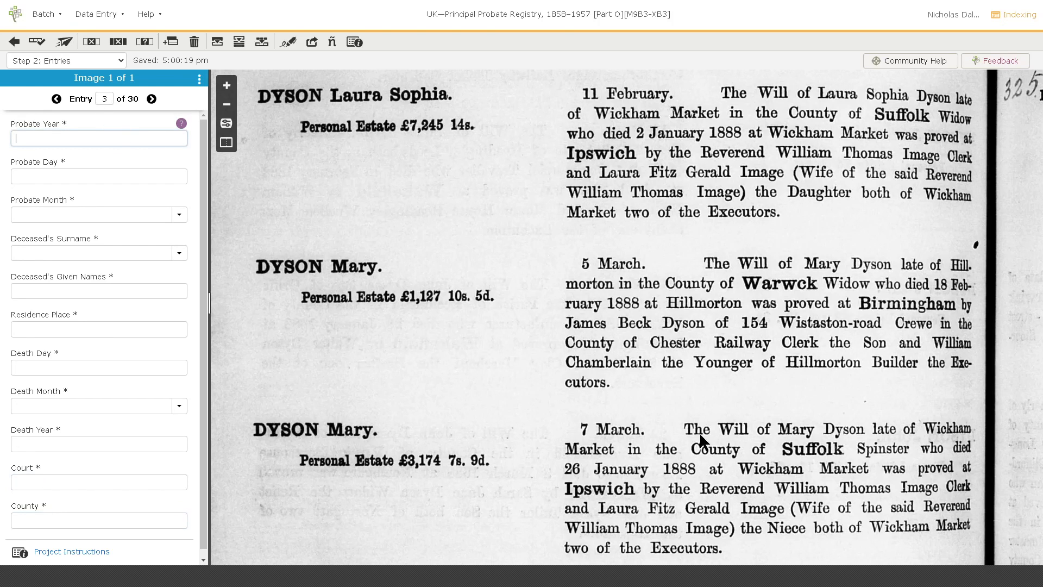
# Enter the third complete record's probate date in entry 3 as year 1888, day 5, month Mar.
pyautogui.moveTo(737, 488); pyautogui.dragTo(727, 307)
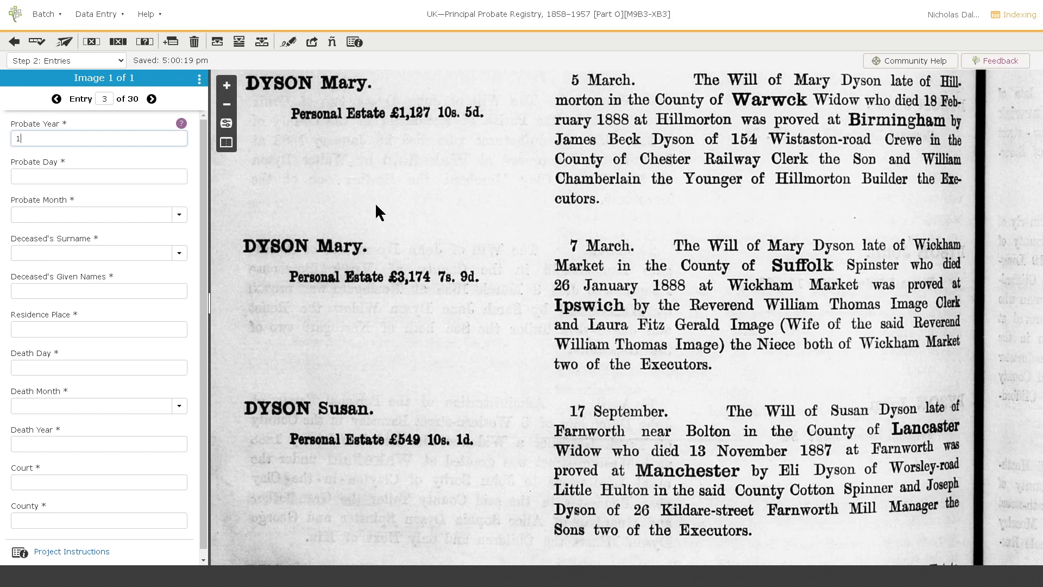
pyautogui.write('888')
pyautogui.press('Tab')
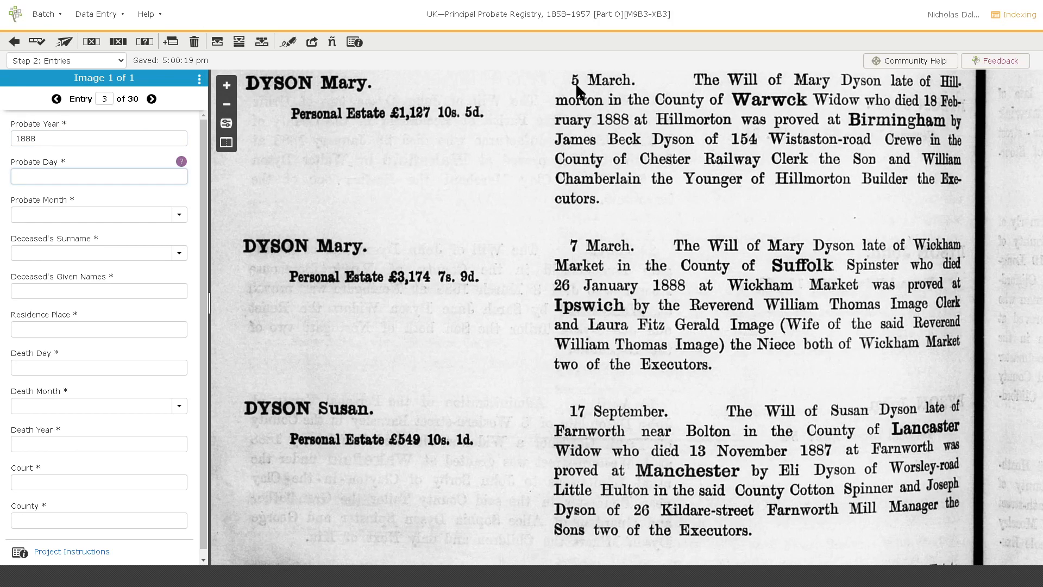
pyautogui.write('5')
pyautogui.press('Tab')
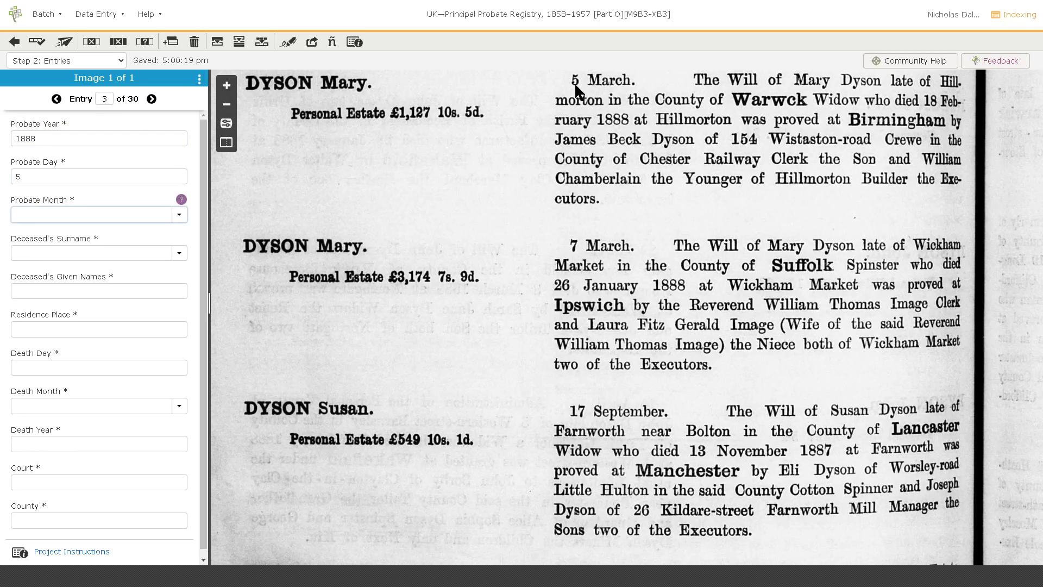
pyautogui.write('Mar')
pyautogui.press('Tab')
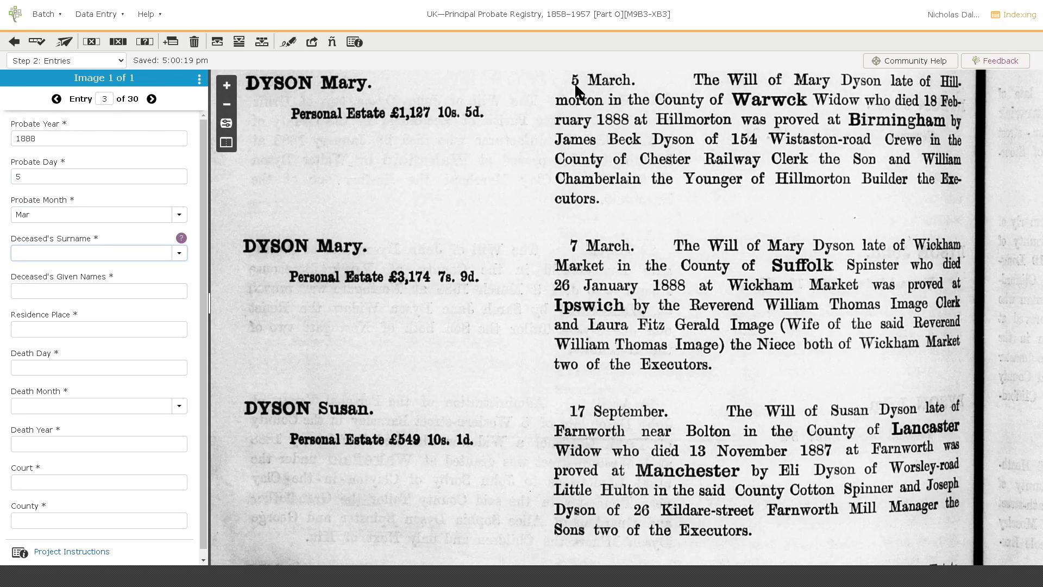
# Fill in entry 3 with the deceased's surname and given name, and Hillmorton,Warwck as the residence place.
pyautogui.write('Dyson')
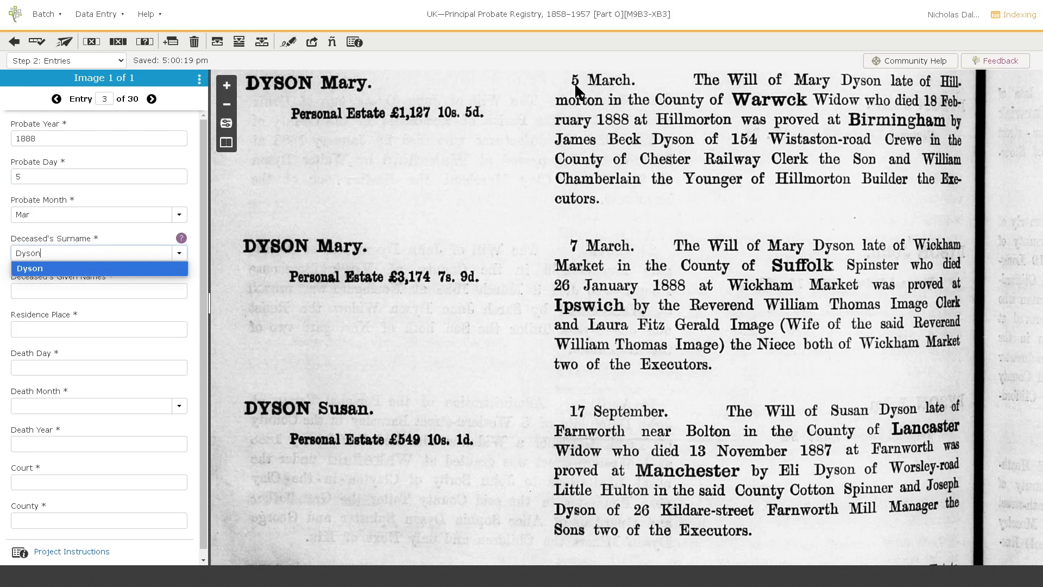
pyautogui.press('Tab')
pyautogui.write('Mary')
pyautogui.press('Tab')
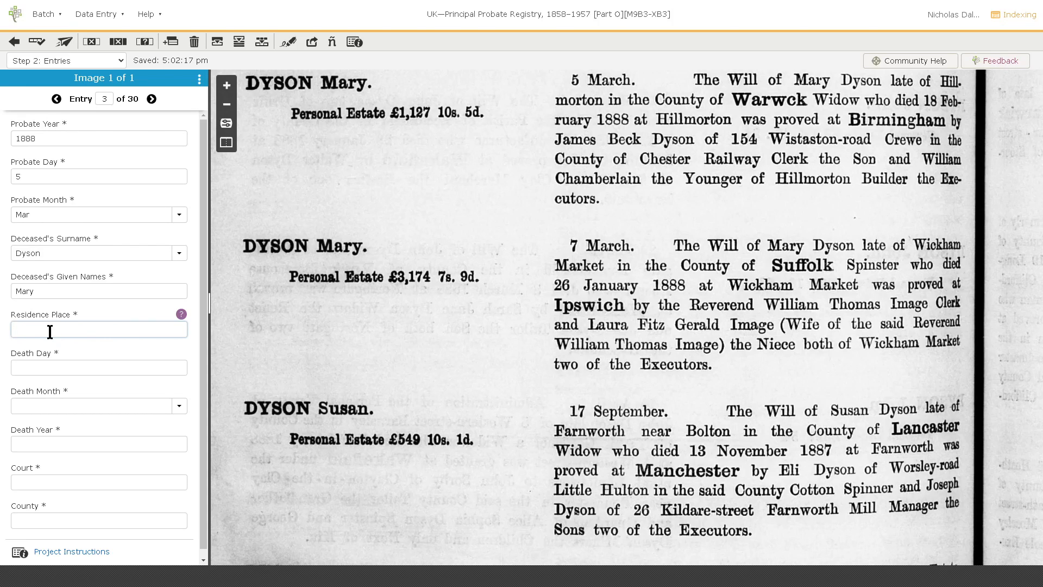
pyautogui.write('Hillmorton,Warwick')
pyautogui.press('Tab')
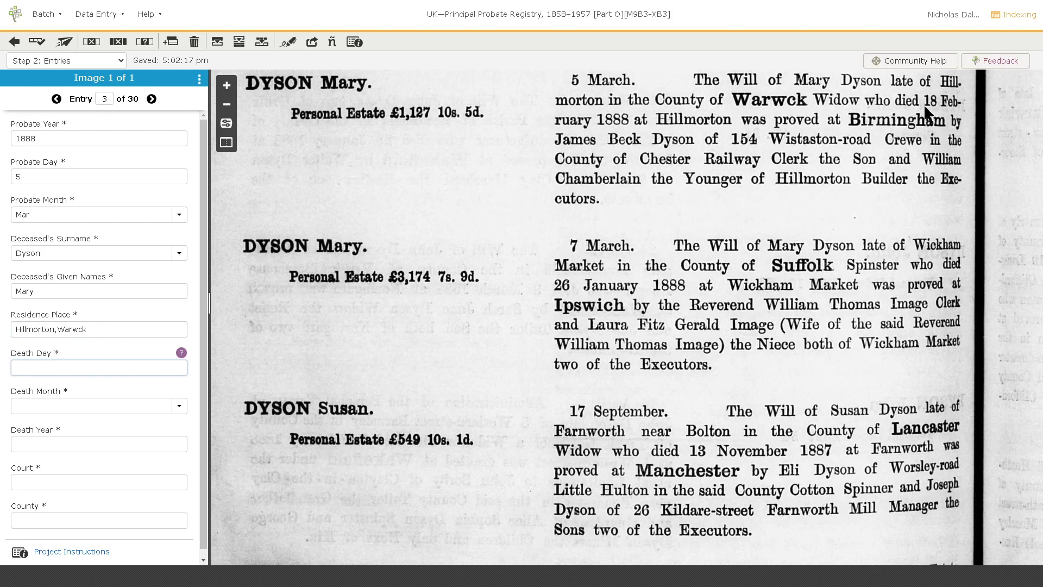
# Enter the death date in entry 3 as day 18, month Feb, year 1888.
pyautogui.write('18')
pyautogui.press('Tab')
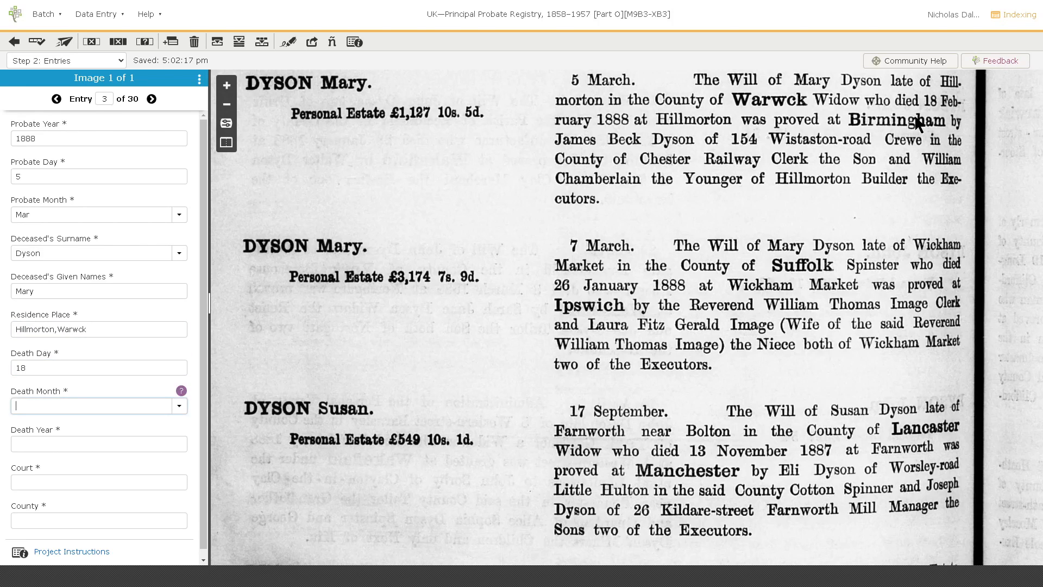
pyautogui.write('Feb')
pyautogui.press('Tab')
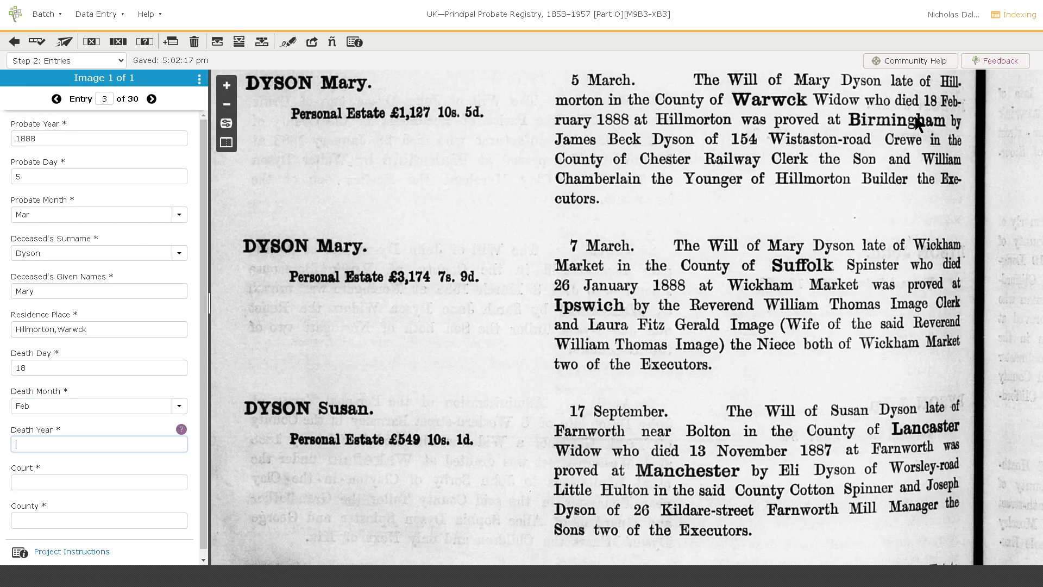
pyautogui.write('1888')
pyautogui.press('Tab')
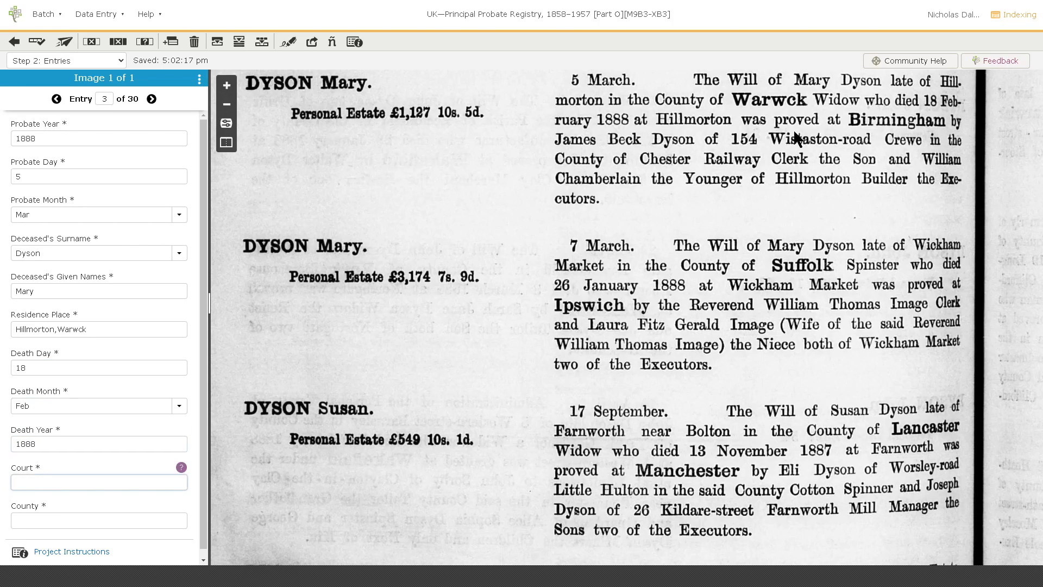
# Set the court of entry 3 to Birmingham, and mark its County field as blank.
pyautogui.write('Birmingham')
pyautogui.press('Tab')
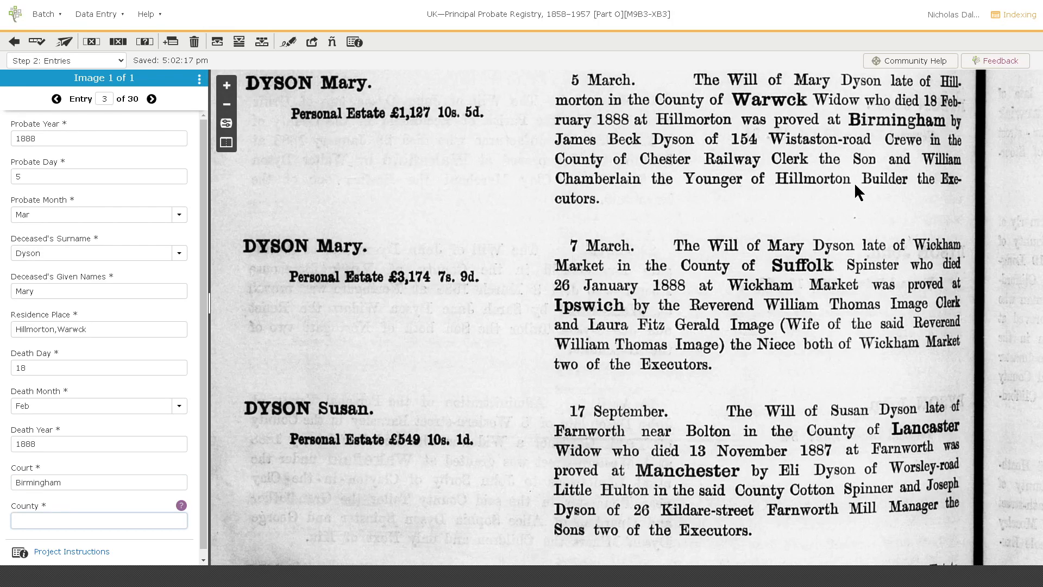
pyautogui.hotkey('ctrl', 'b')
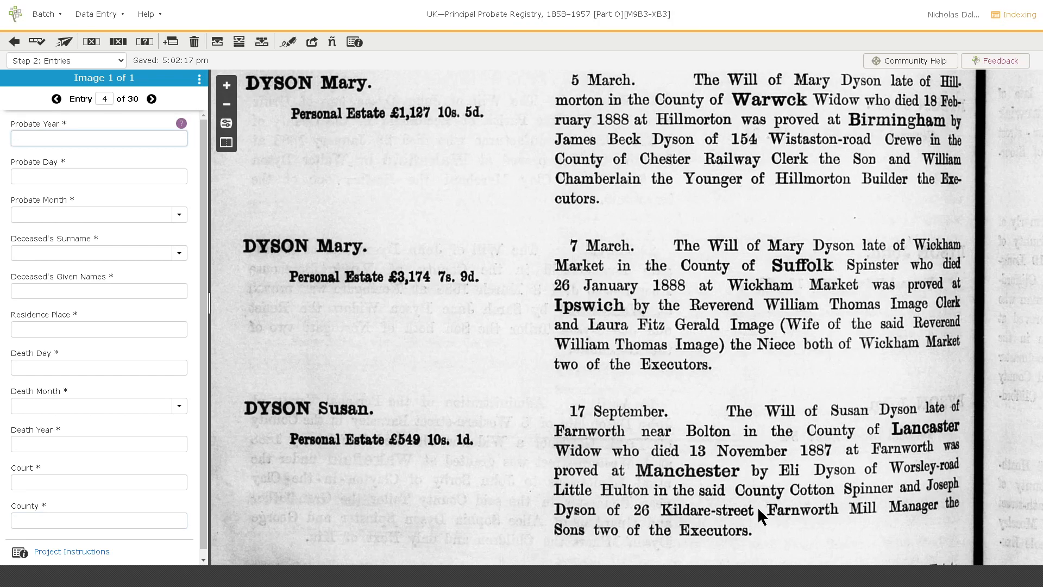
# Set the probate year of entry 4 to 1888 for the 7 March record.
pyautogui.scroll(-3, 753, 332)
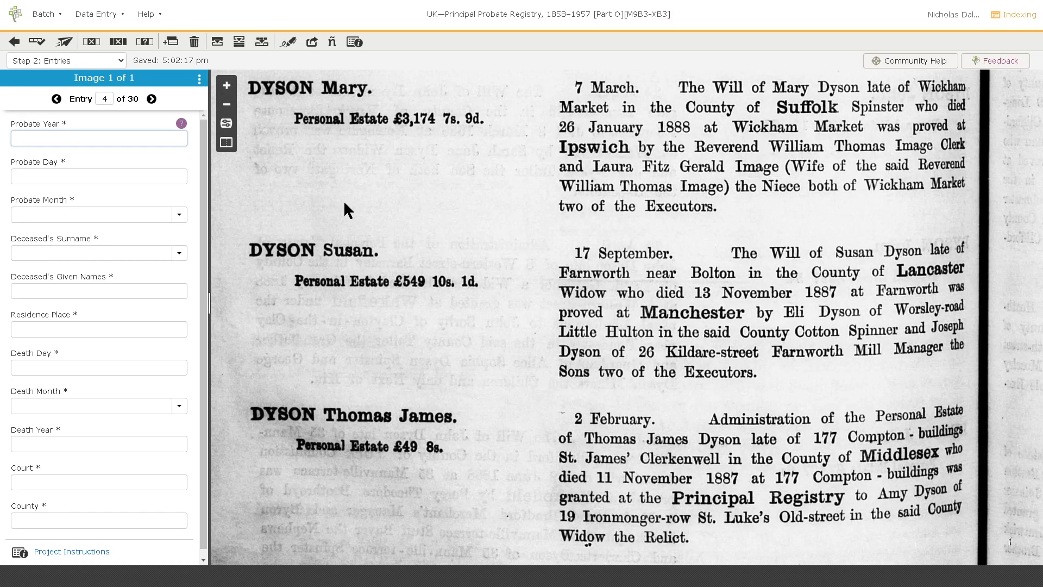
pyautogui.write('1888')
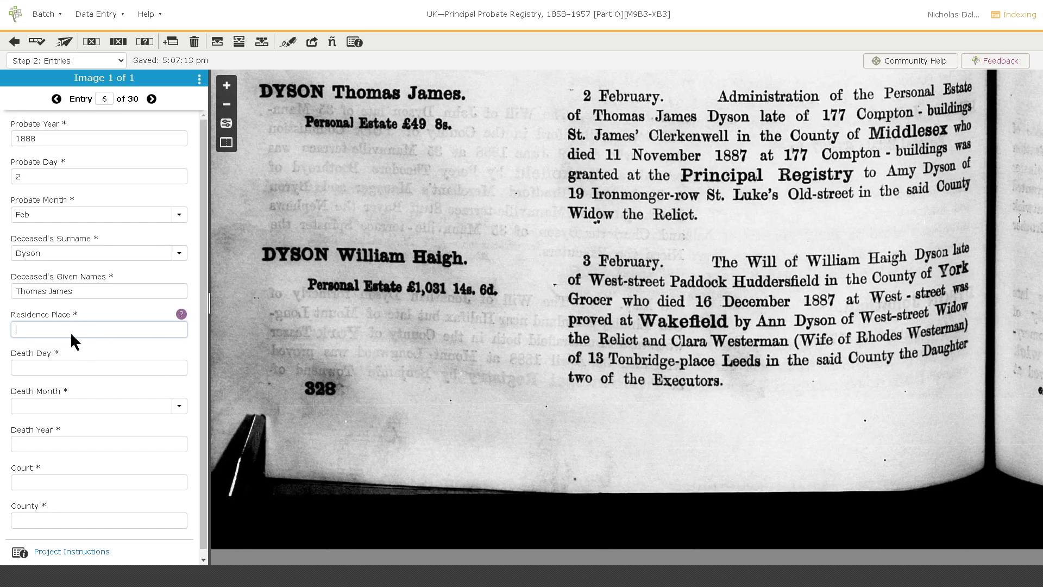
# Enter Clerkenwell,Middlesex as the residence place in entry 6.
pyautogui.write('Clerkenwell')
pyautogui.write('Middlesex')
pyautogui.press('Tab')
# Enter the death date in entry 6 as day 11, month Nov, year 1887, and mark its Court field as blank.
pyautogui.write('11')
pyautogui.press('Tab')
pyautogui.write('Nov')
pyautogui.press('Tab')
pyautogui.write('1887')
pyautogui.press('Tab')
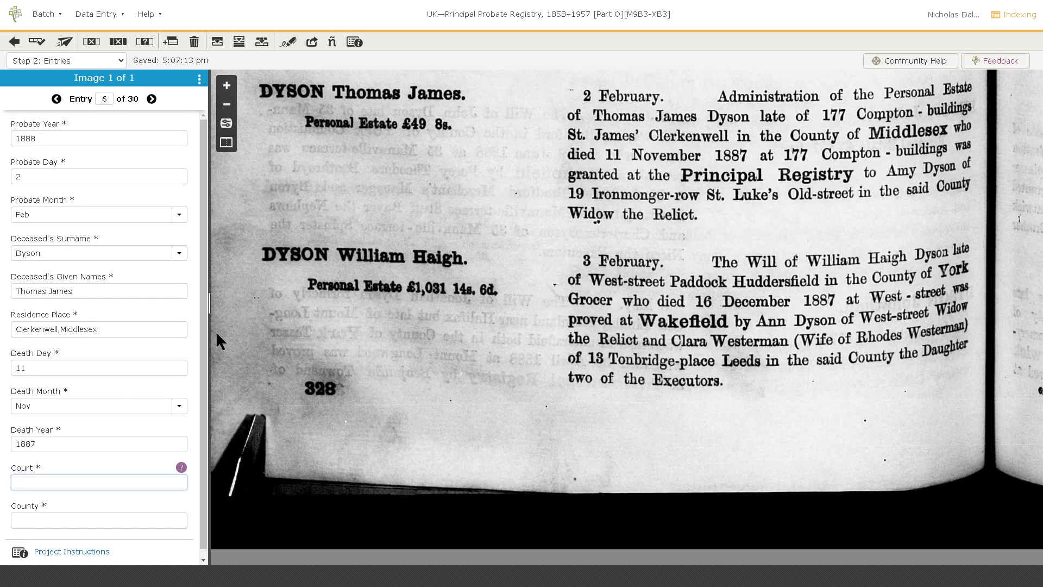
pyautogui.hotkey('ctrl', 'b')
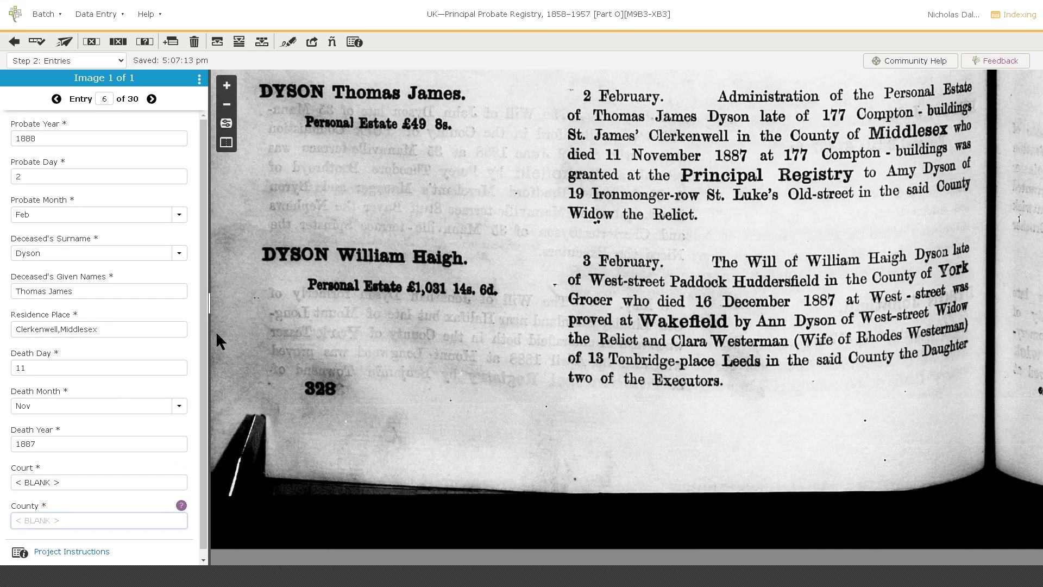
pyautogui.press('Tab')
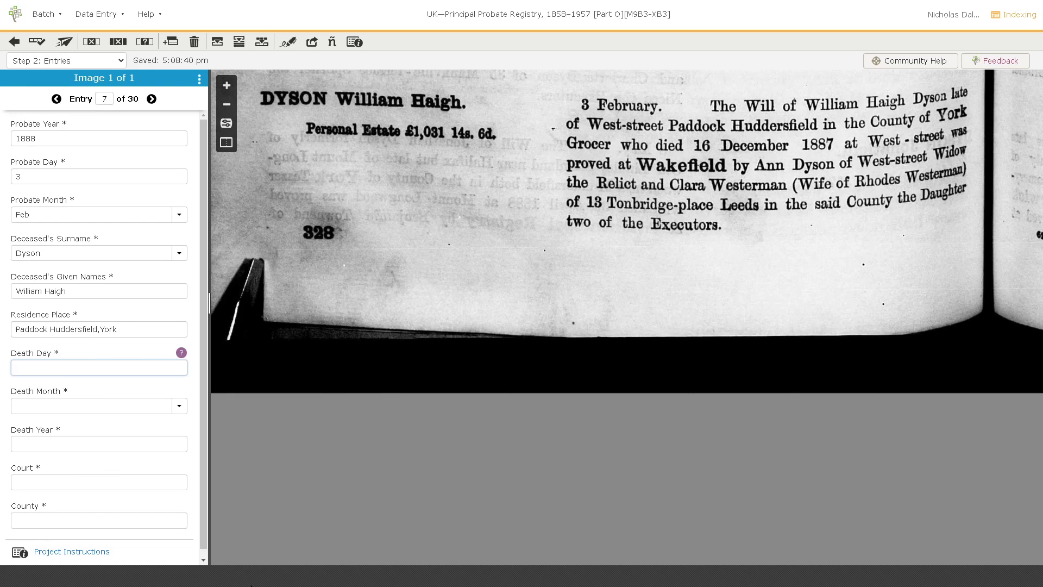
# Enter the death date in entry 7 as day 16, month Dec, year 1887.
pyautogui.write('16')
pyautogui.press('Tab')
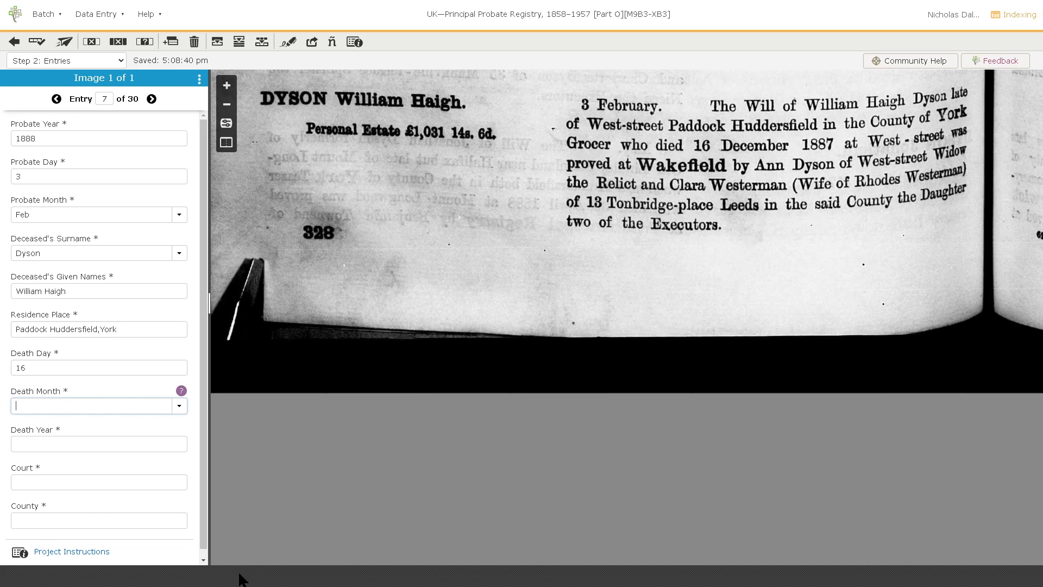
pyautogui.write('Dec')
pyautogui.press('Tab')
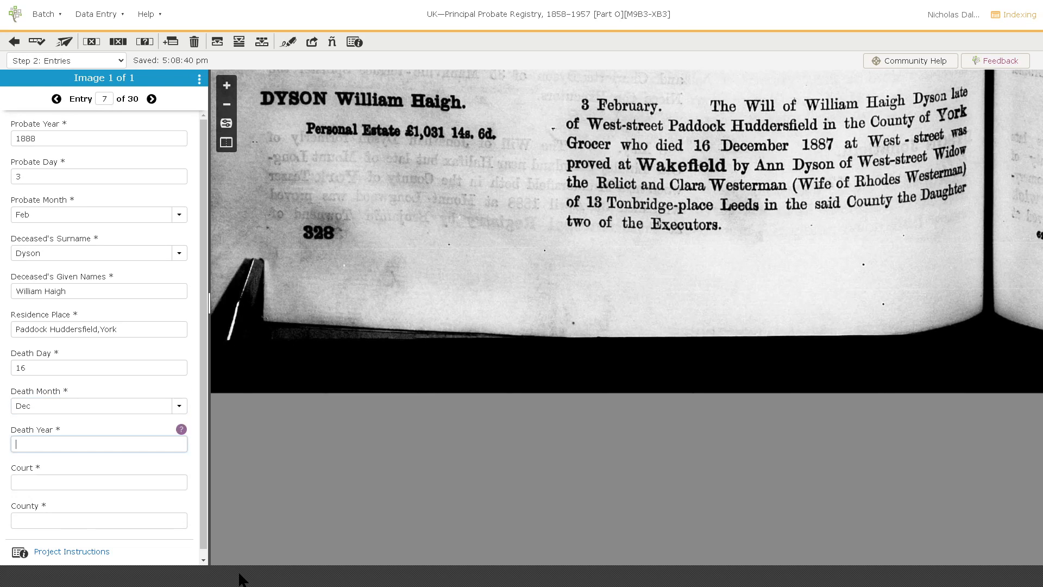
pyautogui.write('1887')
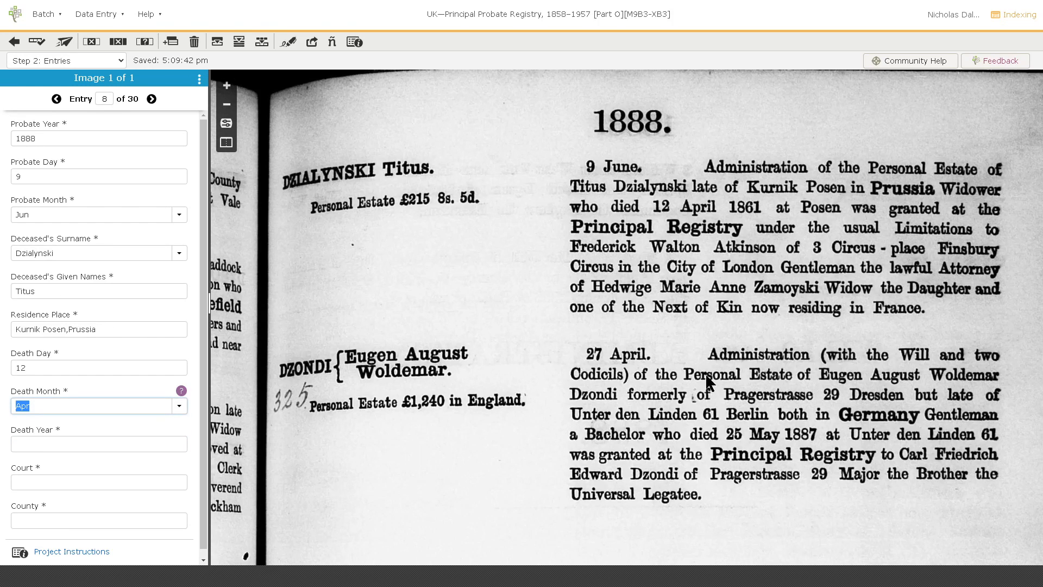
# Try a full month name, april, and a partial one, nove, as the death month in entry 8.
pyautogui.write('a')
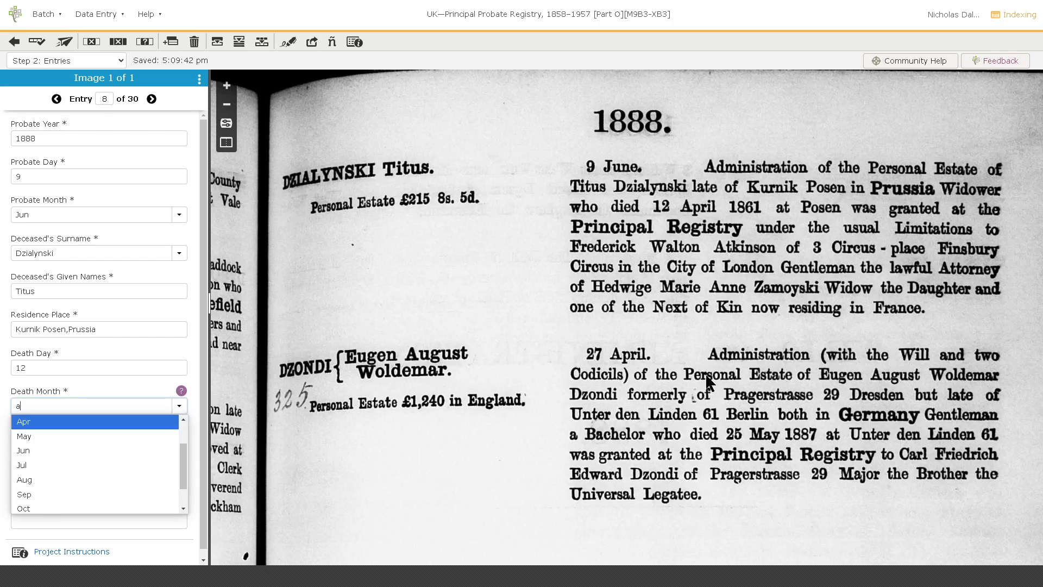
pyautogui.write('pril')
pyautogui.press('Tab')
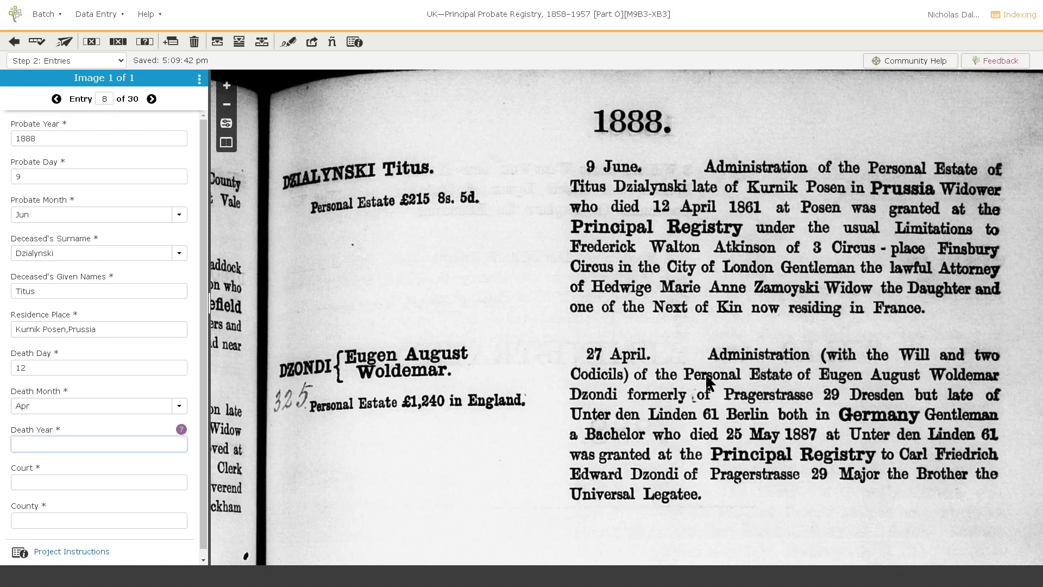
pyautogui.hotkey('shift', 'Tab')
pyautogui.write('nove')
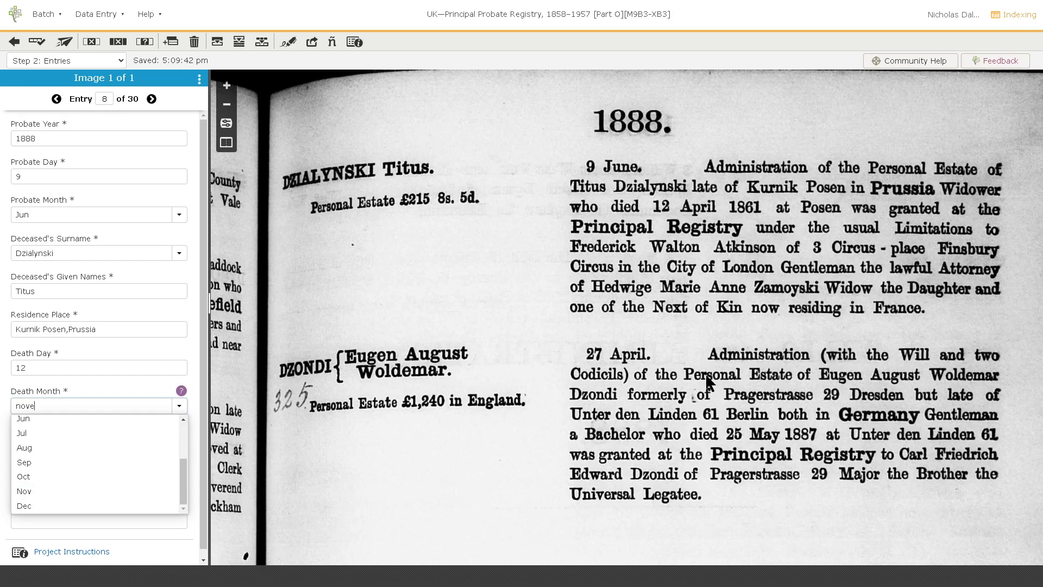
pyautogui.press('Tab')
pyautogui.hotkey('shift', 'Tab')
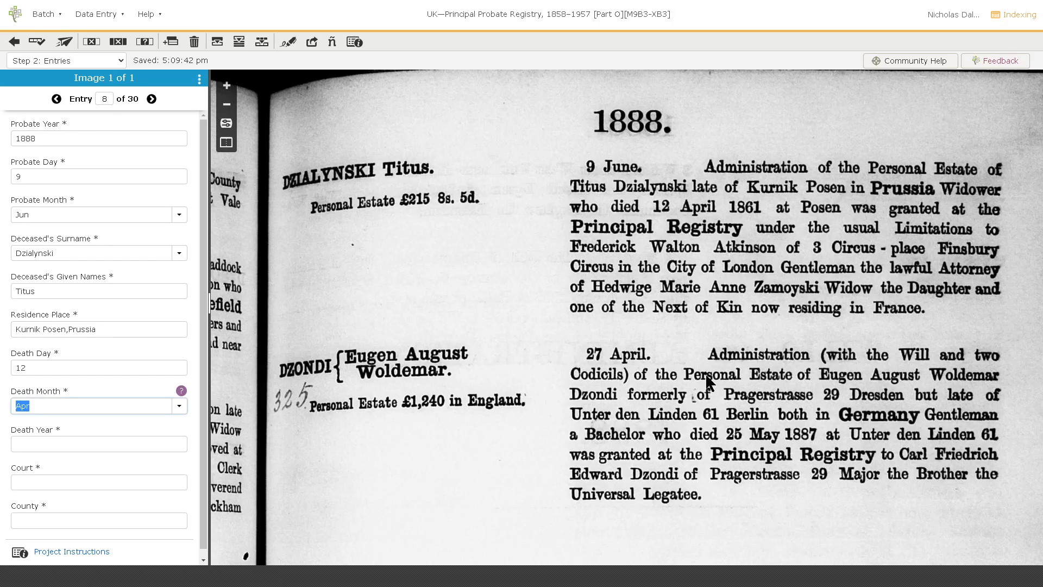
# Look through the month choices for entry 8's death month, clear the value, and set it to Apr.
pyautogui.click(177, 409)
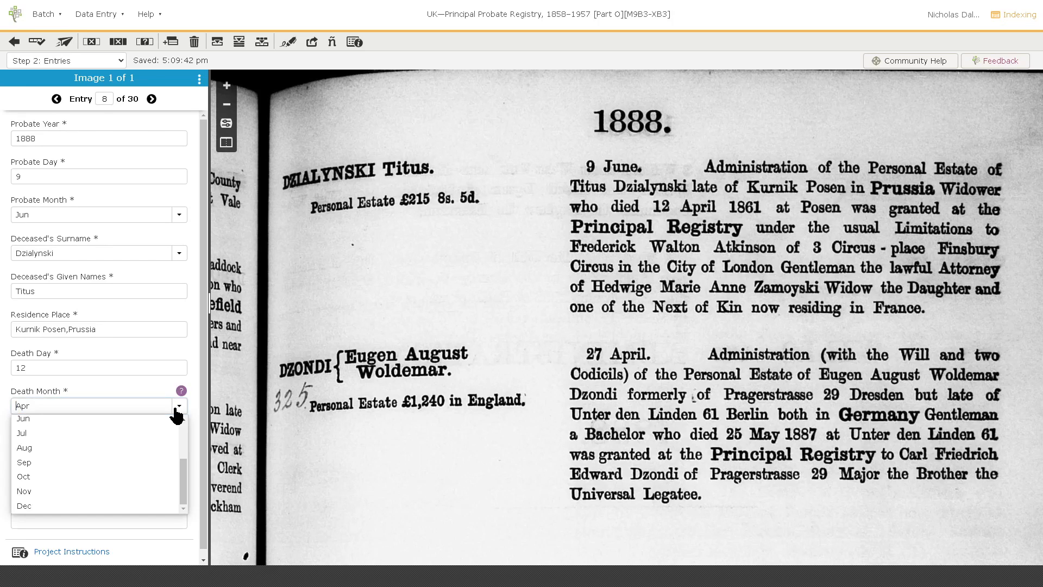
pyautogui.moveTo(184, 467); pyautogui.dragTo(178, 423)
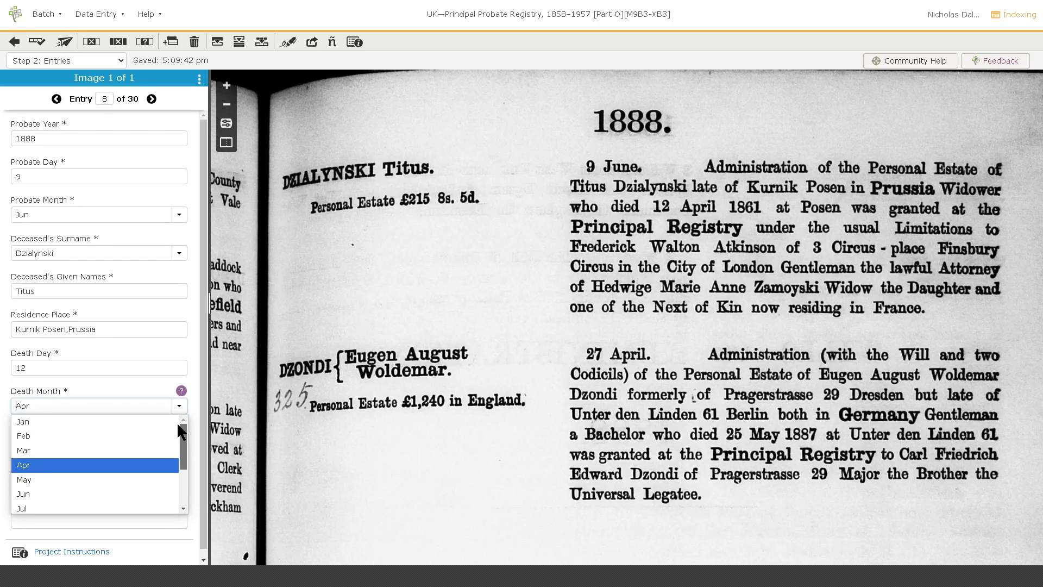
pyautogui.press('BackSpace')
pyautogui.press('BackSpace')
pyautogui.press('BackSpace')
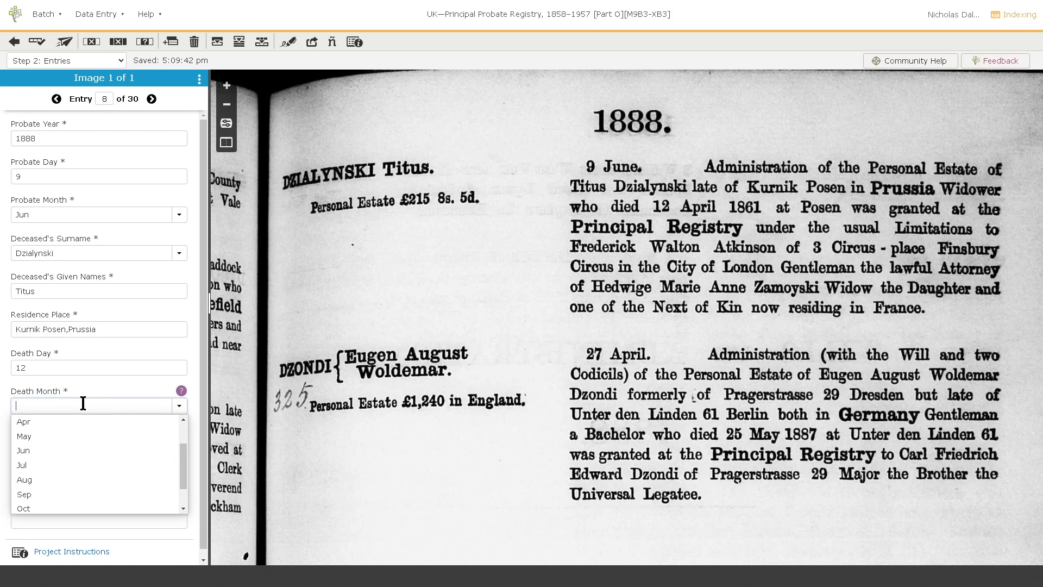
pyautogui.write('Apr')
pyautogui.press('Tab')
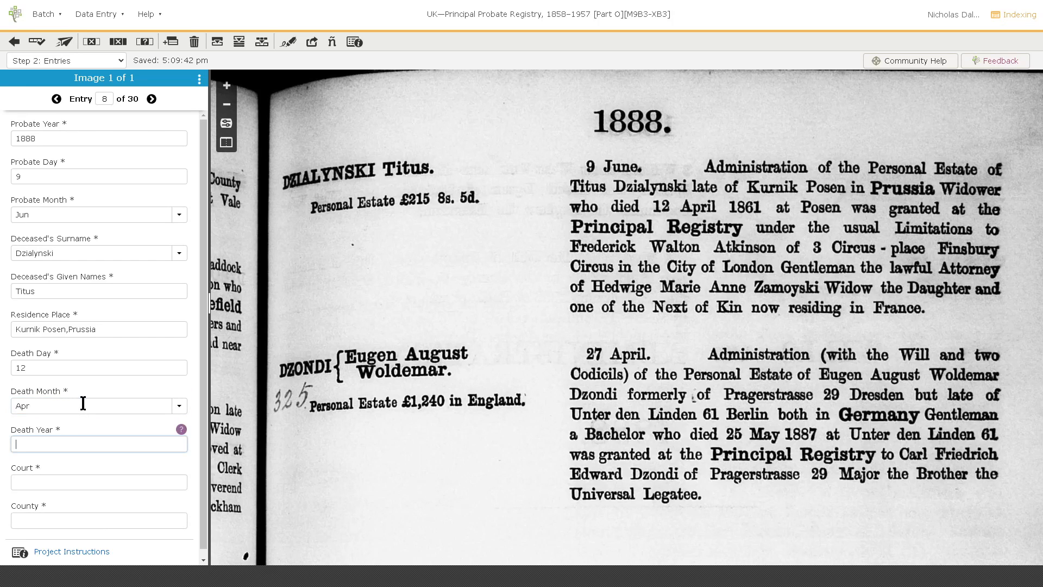
pyautogui.click(46, 410)
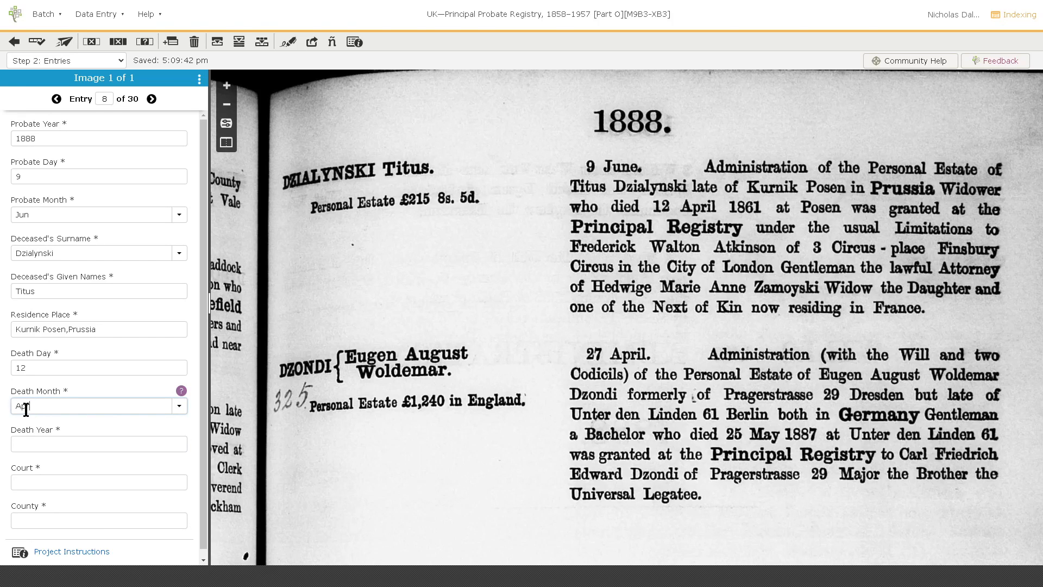
pyautogui.click(180, 408)
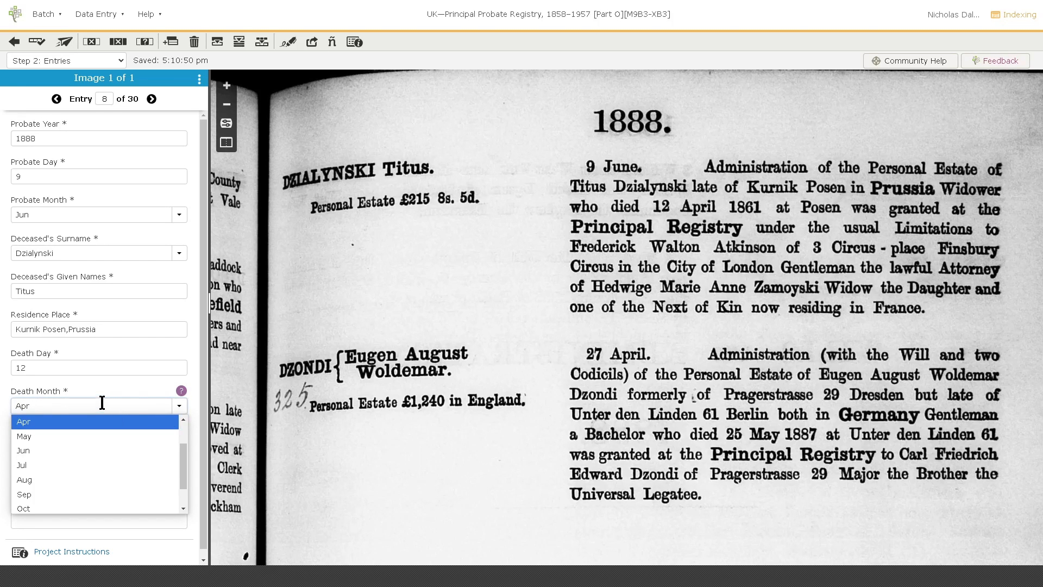
pyautogui.press('Tab')
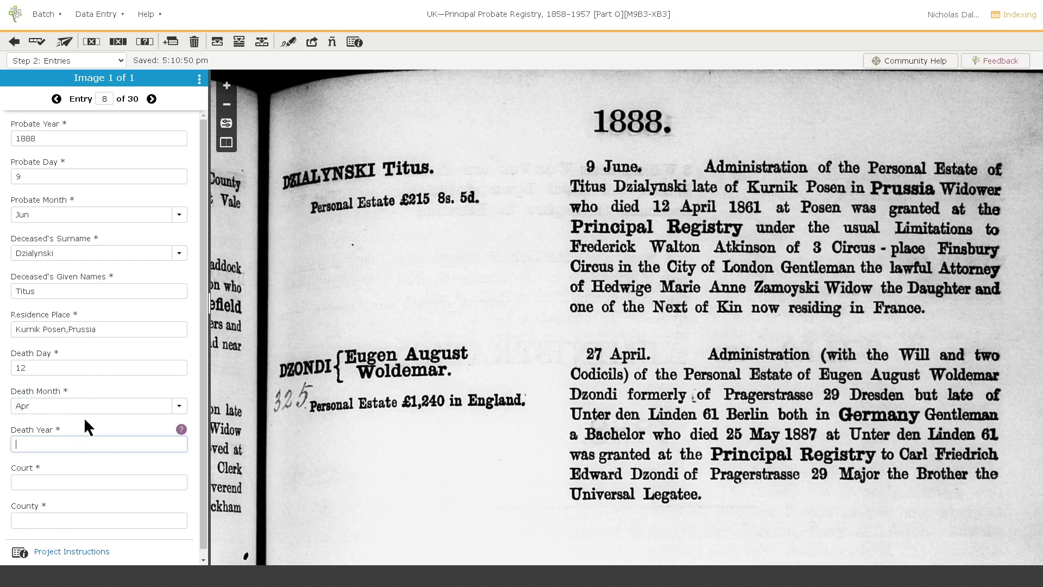
pyautogui.click(54, 408)
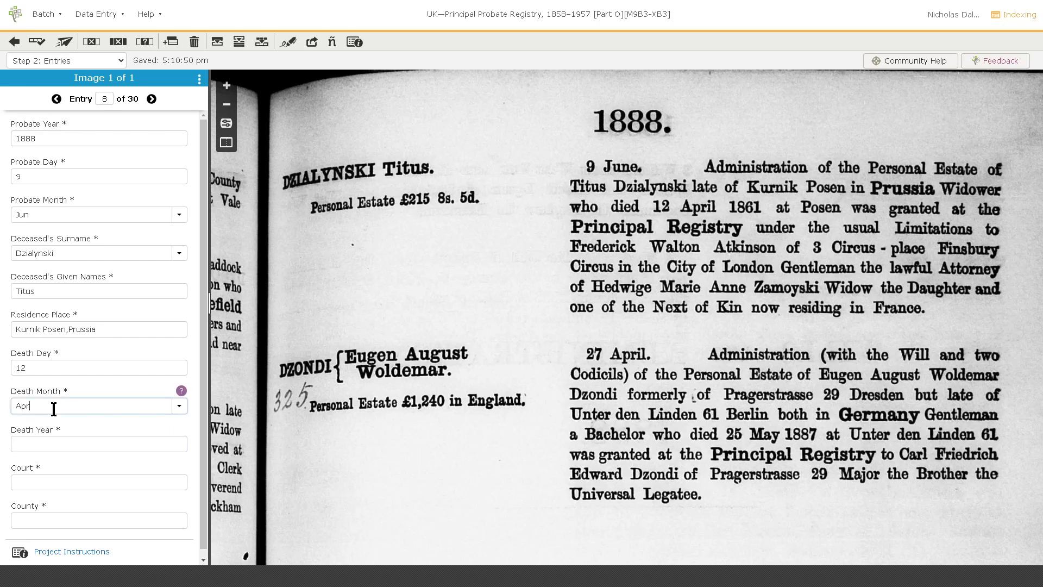
pyautogui.press('Tab')
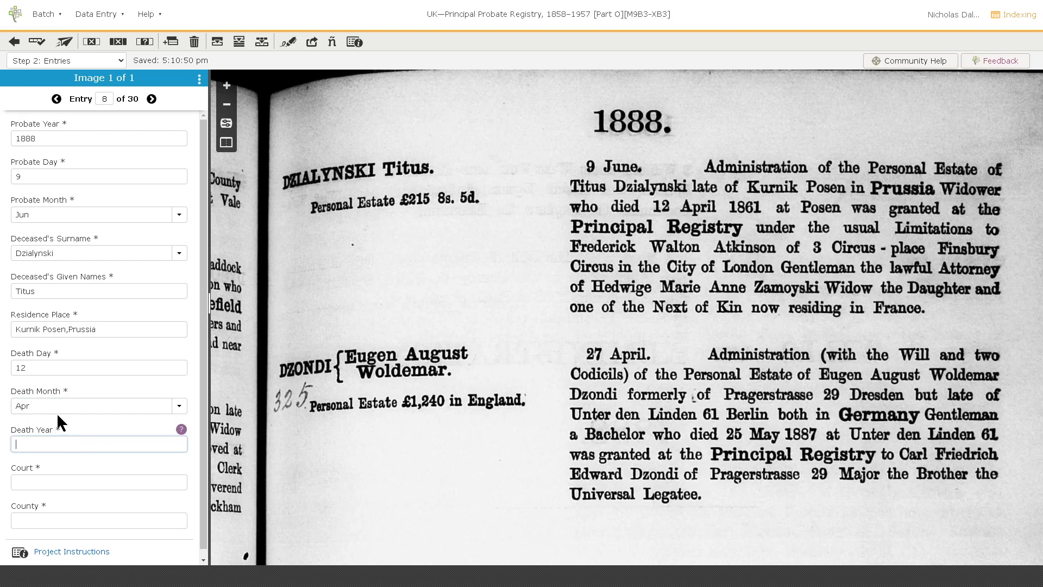
pyautogui.click(56, 406)
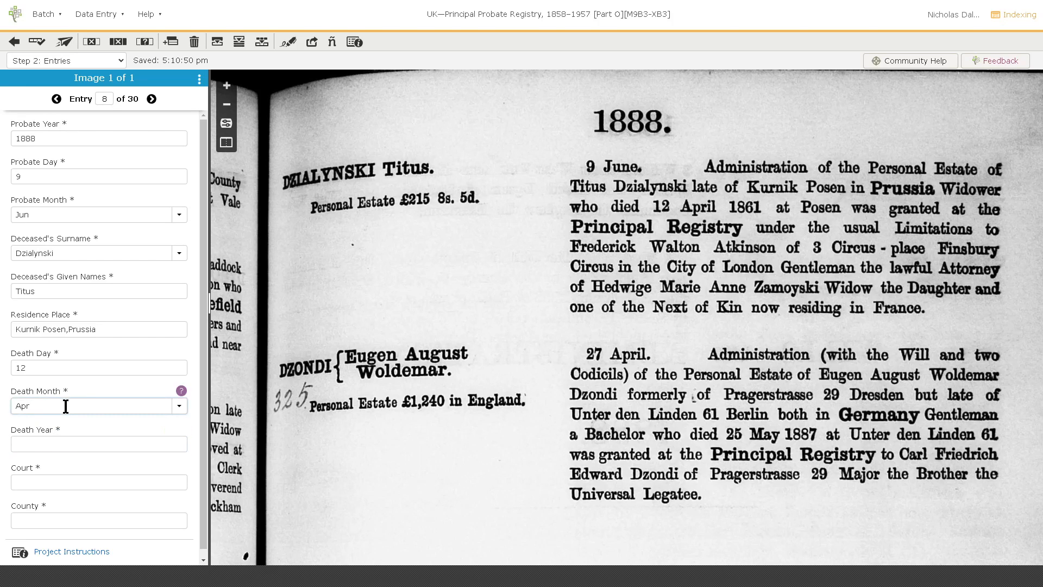
pyautogui.click(58, 440)
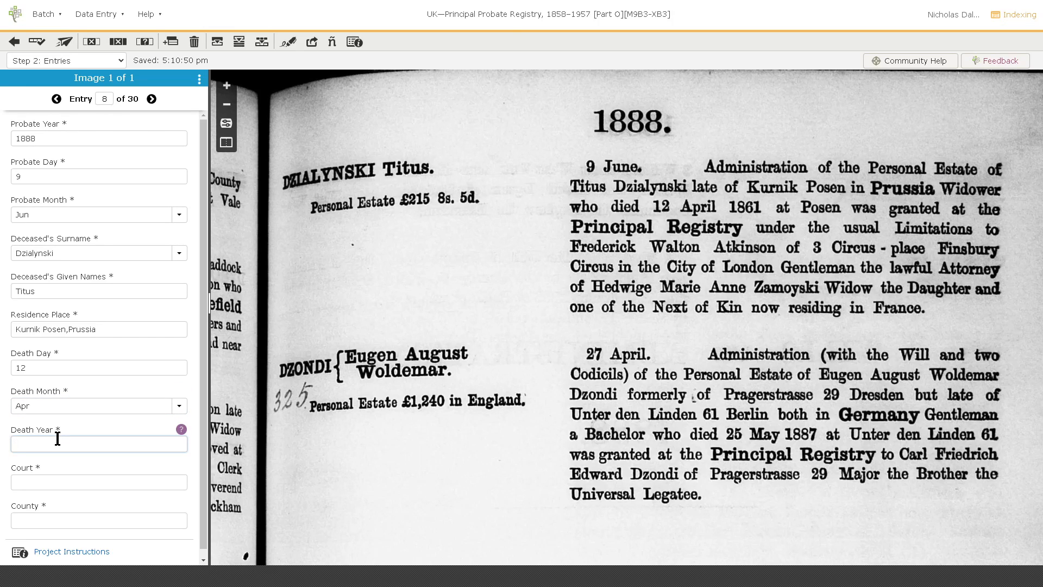
pyautogui.hotkey('shift', 'Tab')
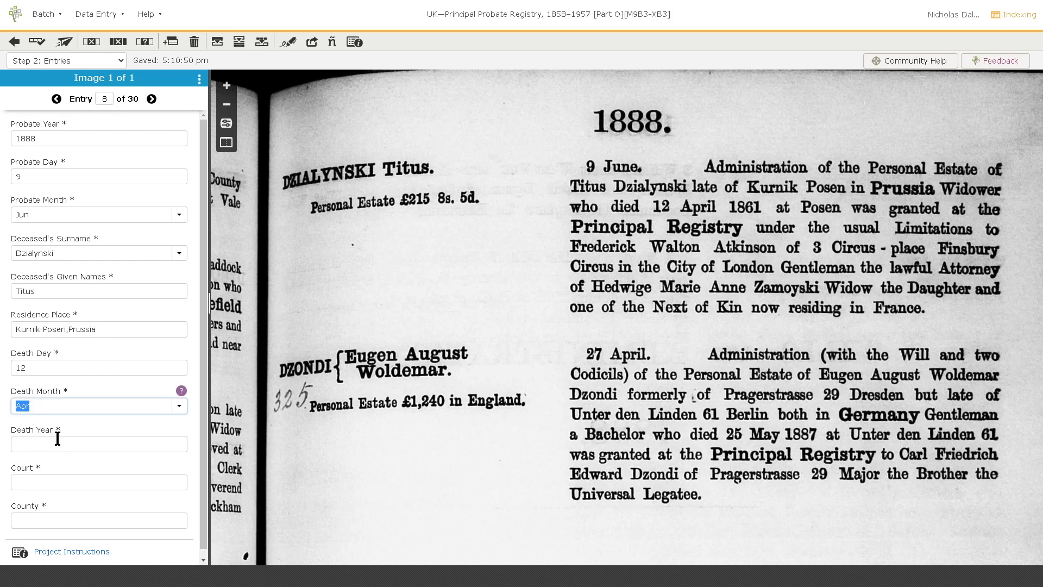
pyautogui.press('Tab')
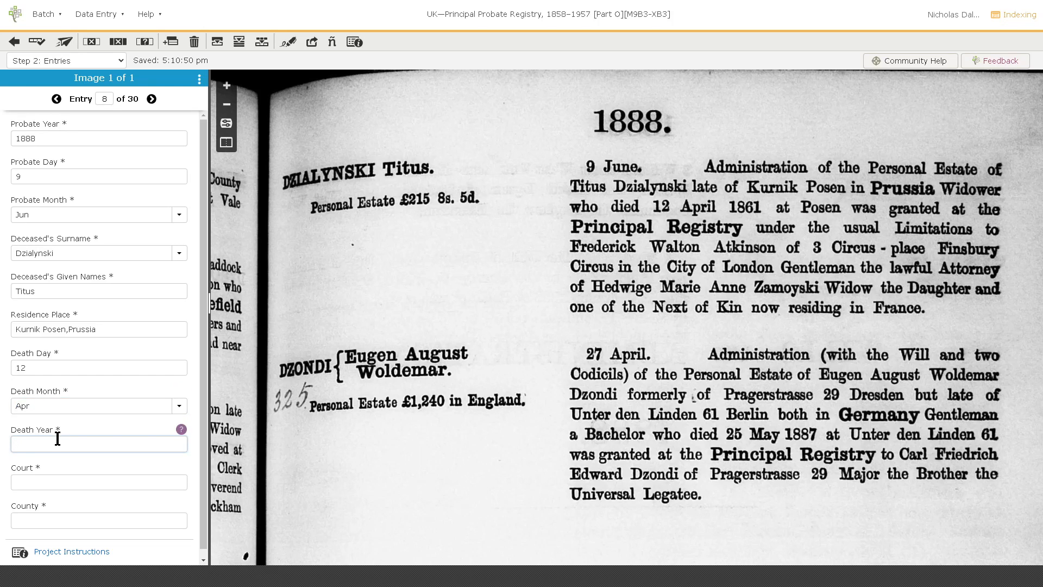
pyautogui.hotkey('shift', 'Tab')
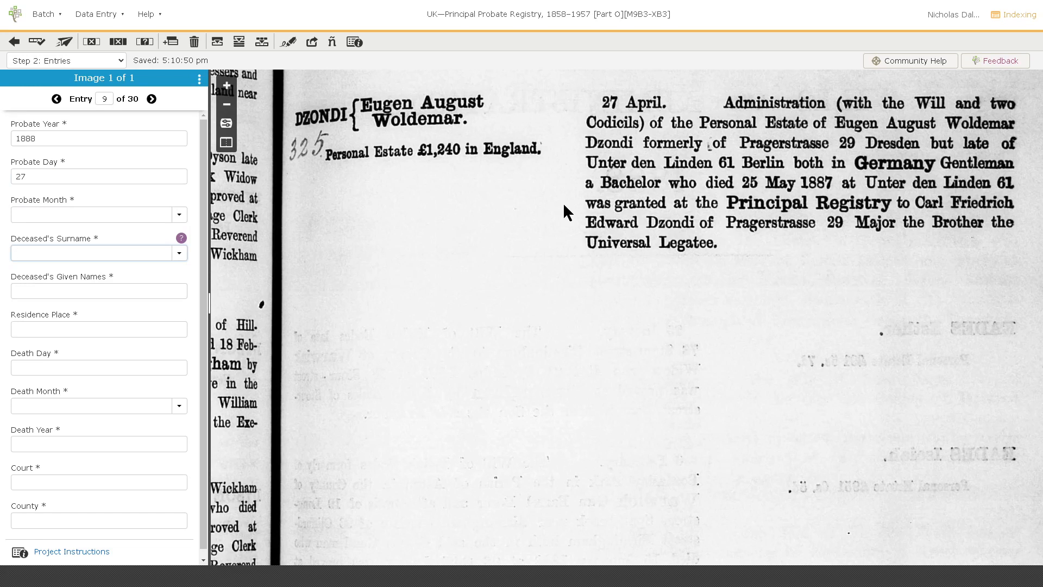
# Set the probate month in entry 9 to Apr.
pyautogui.hotkey('shift', 'Tab')
pyautogui.write('apr')
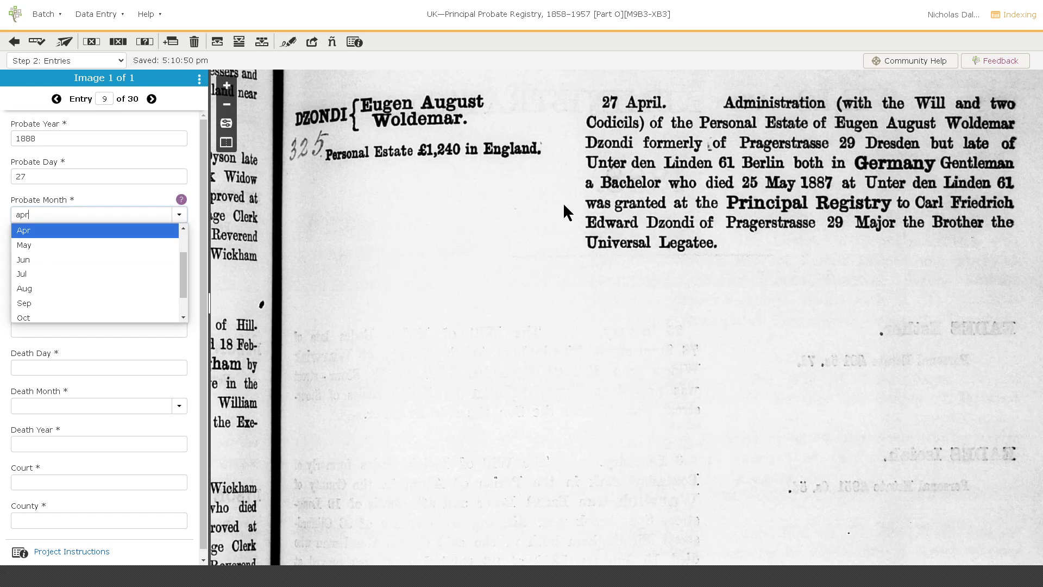
pyautogui.press('Tab')
# Enter the deceased's surname and all three given names in entry 9 as printed in the record.
pyautogui.write('Dzondi')
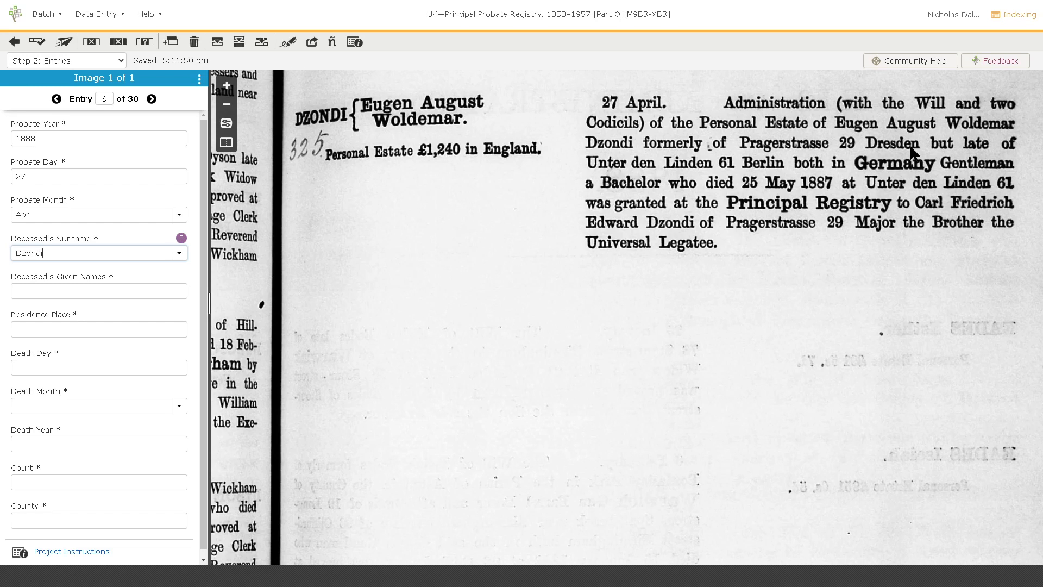
pyautogui.click(61, 293)
pyautogui.write('Eugen')
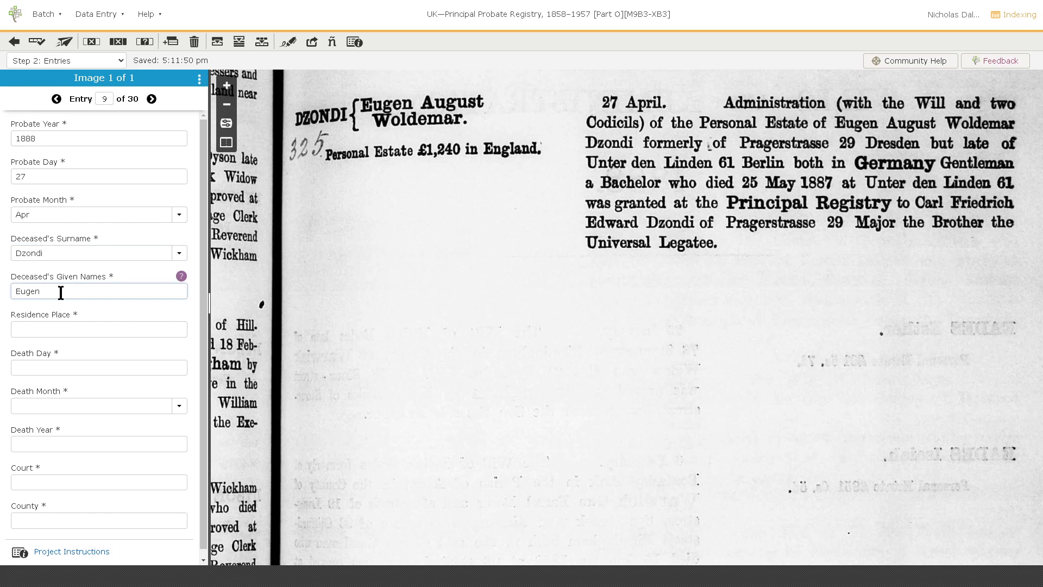
pyautogui.write(' August Woldemo')
pyautogui.press('BackSpace')
pyautogui.write('ar')
pyautogui.press('Tab')
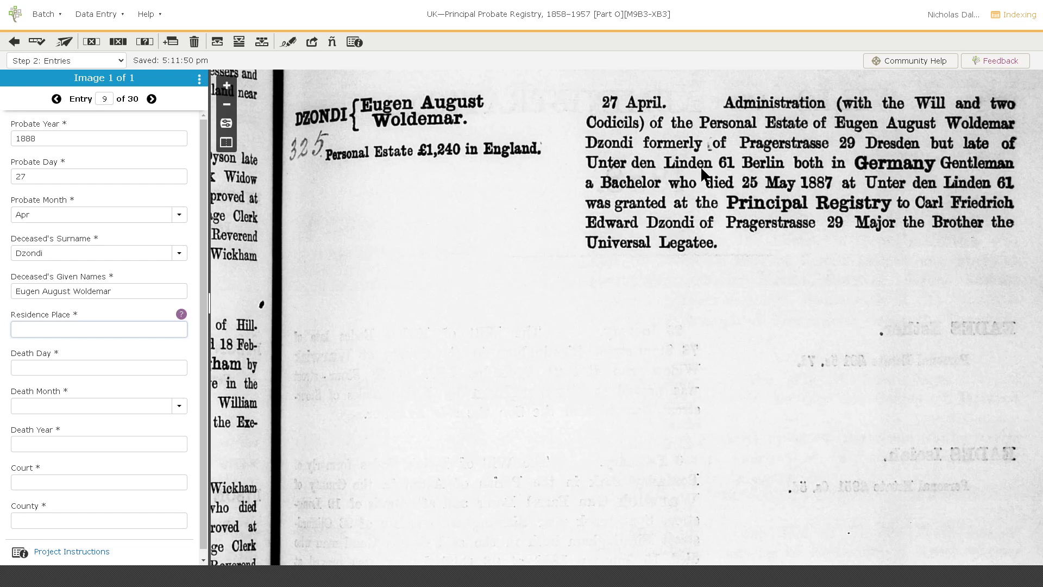
# Consult the field help for Residence Place and enter Berlin,Germany as the residence in entry 9.
pyautogui.click(181, 314)
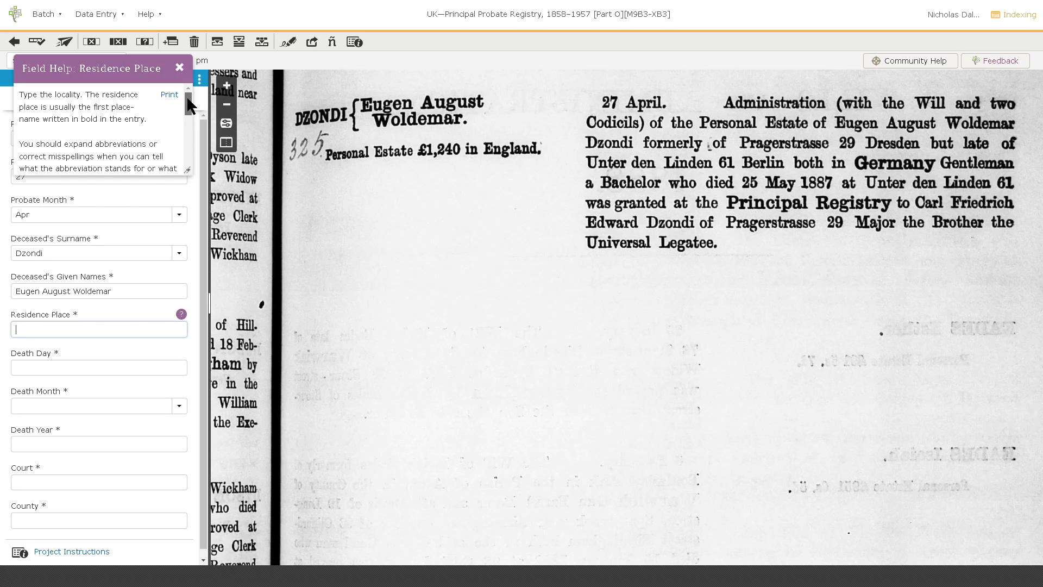
pyautogui.moveTo(187, 98); pyautogui.dragTo(192, 149)
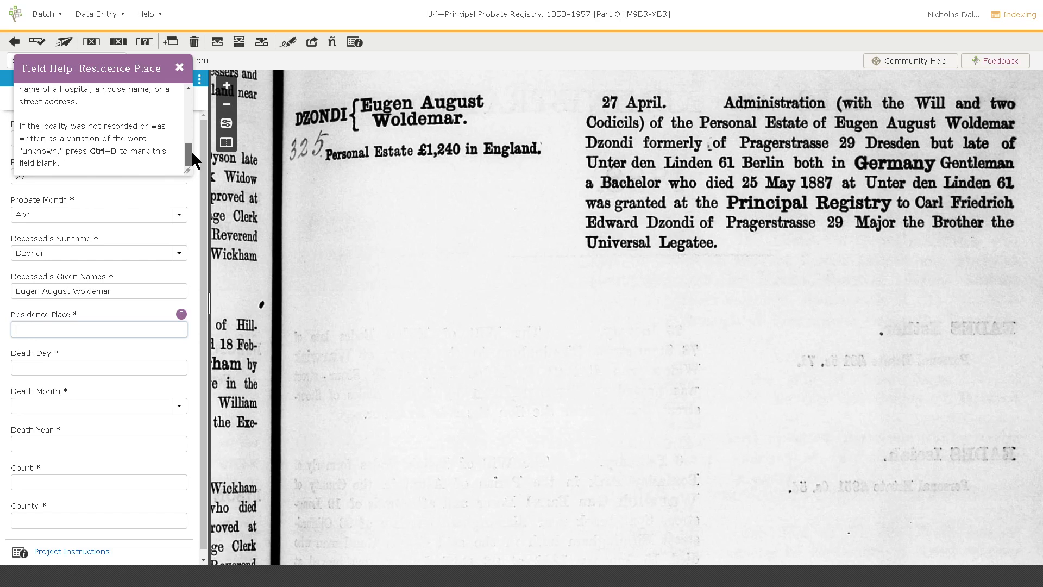
pyautogui.click(180, 67)
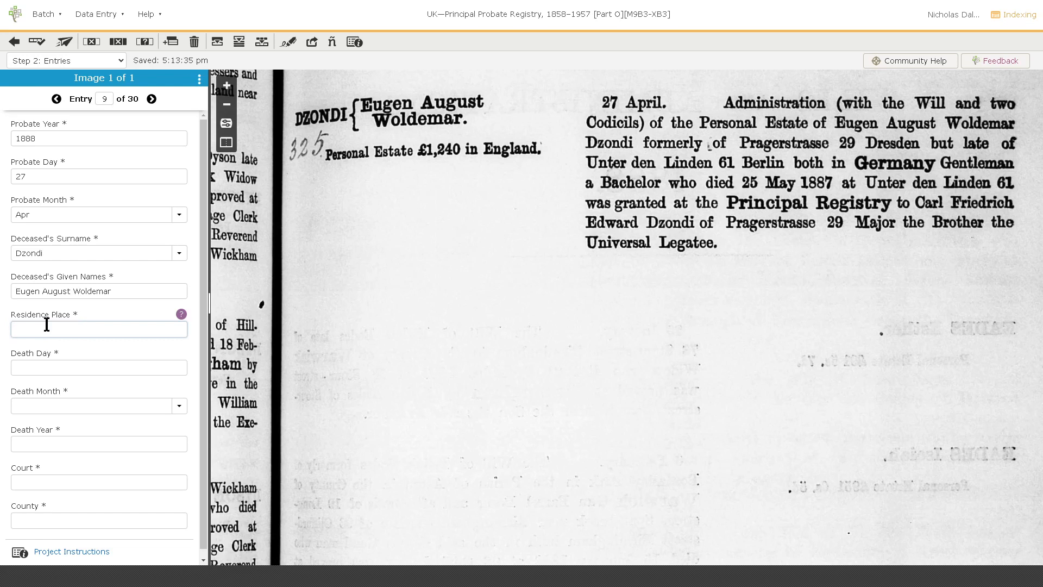
pyautogui.write('Berlin,Germany')
pyautogui.press('Tab')
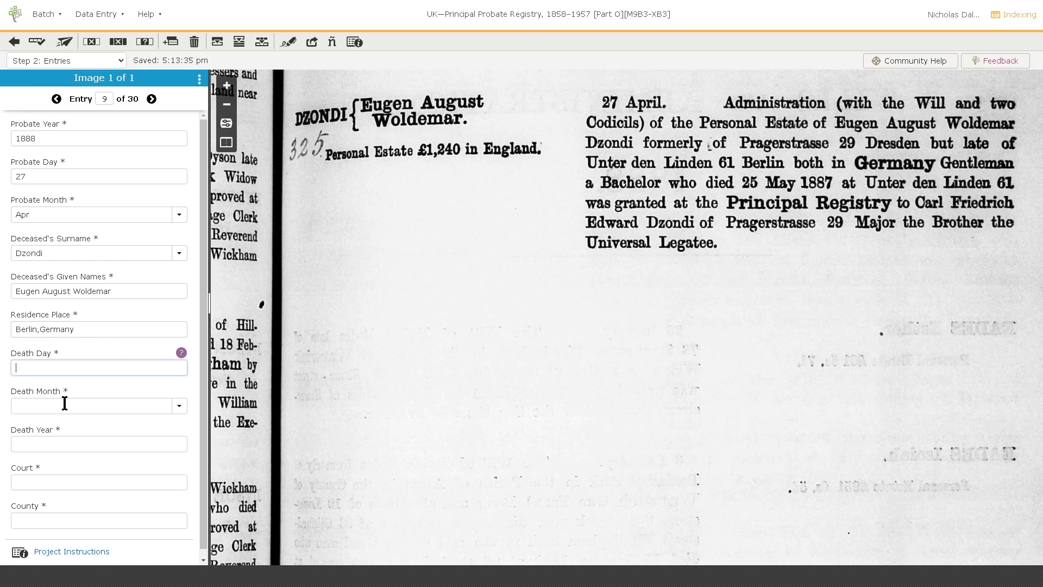
# Enter the death date in entry 9 as day 25, month May, year 1887.
pyautogui.write('25')
pyautogui.press('BackSpace')
pyautogui.press('Tab')
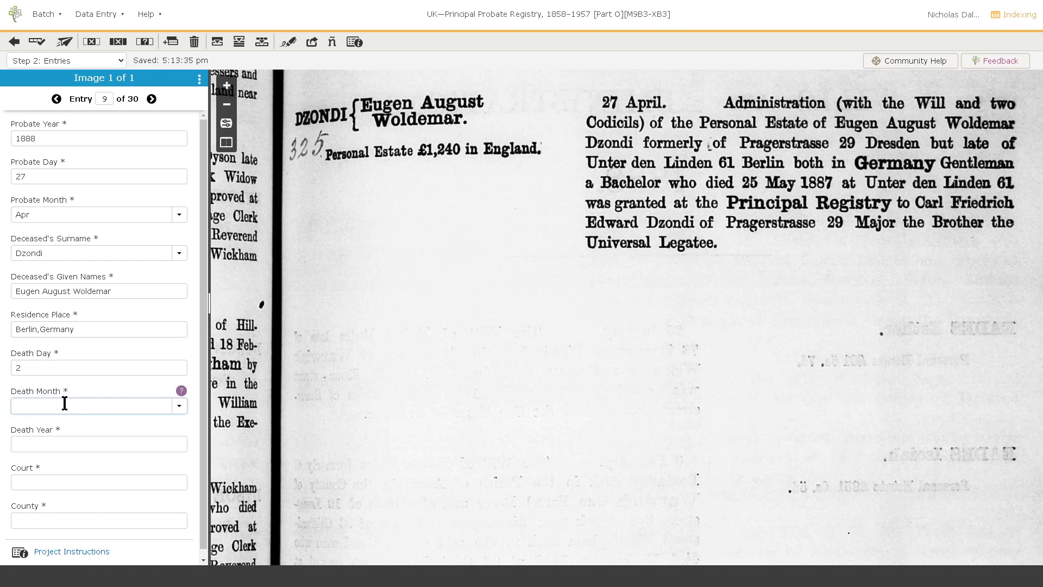
pyautogui.hotkey('shift', 'Tab')
pyautogui.press('Right')
pyautogui.write('5')
pyautogui.press('Tab')
pyautogui.write('m')
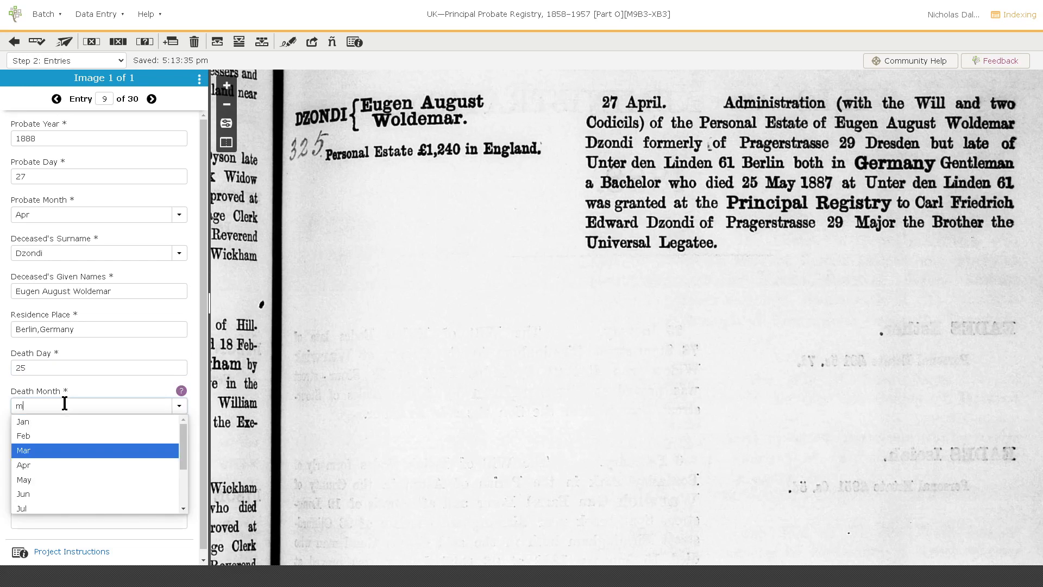
pyautogui.write('ay')
pyautogui.press('Tab')
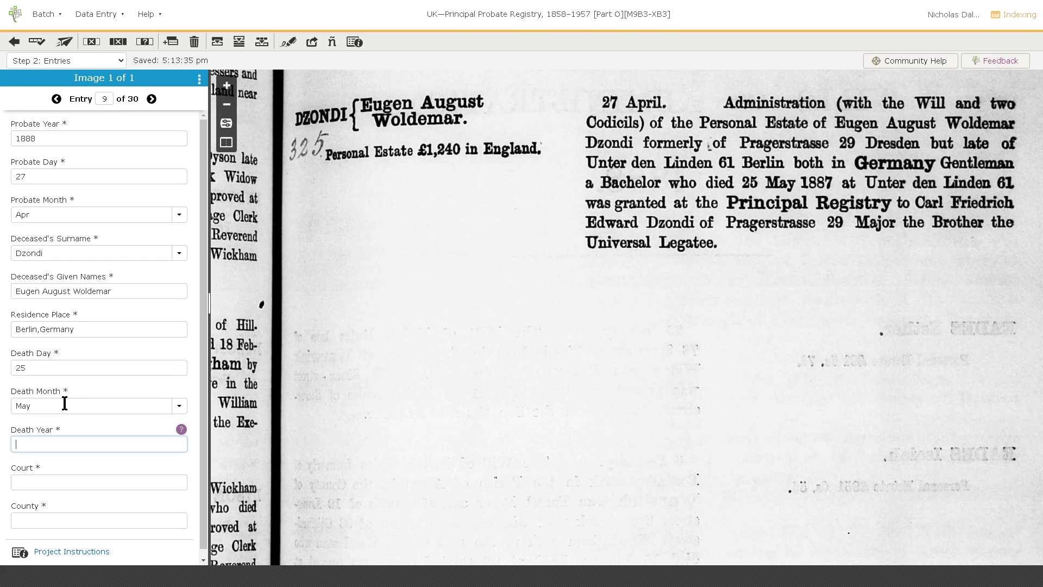
pyautogui.write('1887')
# Mark the Court and County fields of entry 9 as blank.
pyautogui.moveTo(588, 146); pyautogui.dragTo(610, 374)
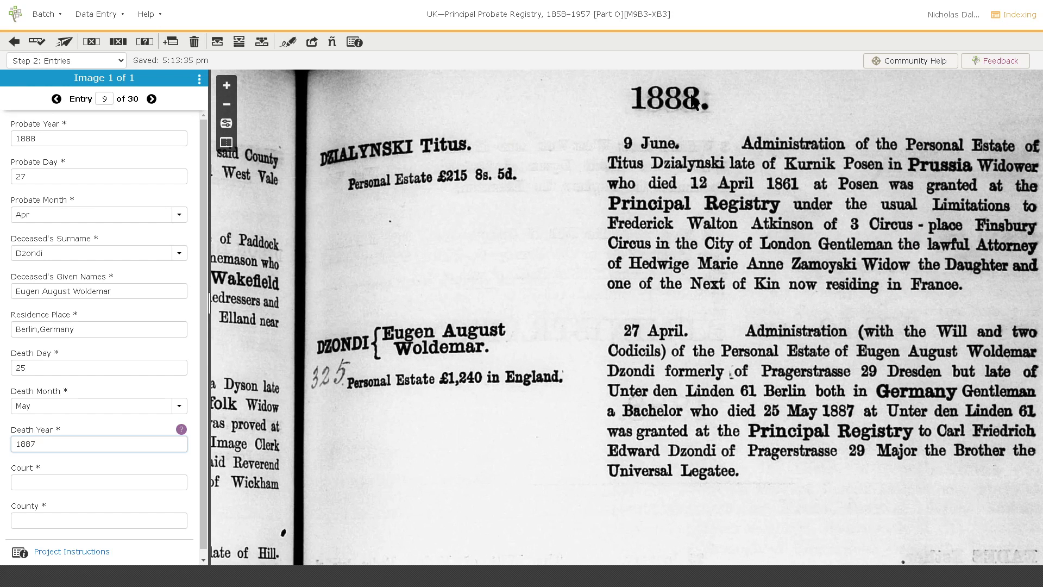
pyautogui.moveTo(803, 471); pyautogui.dragTo(719, 277)
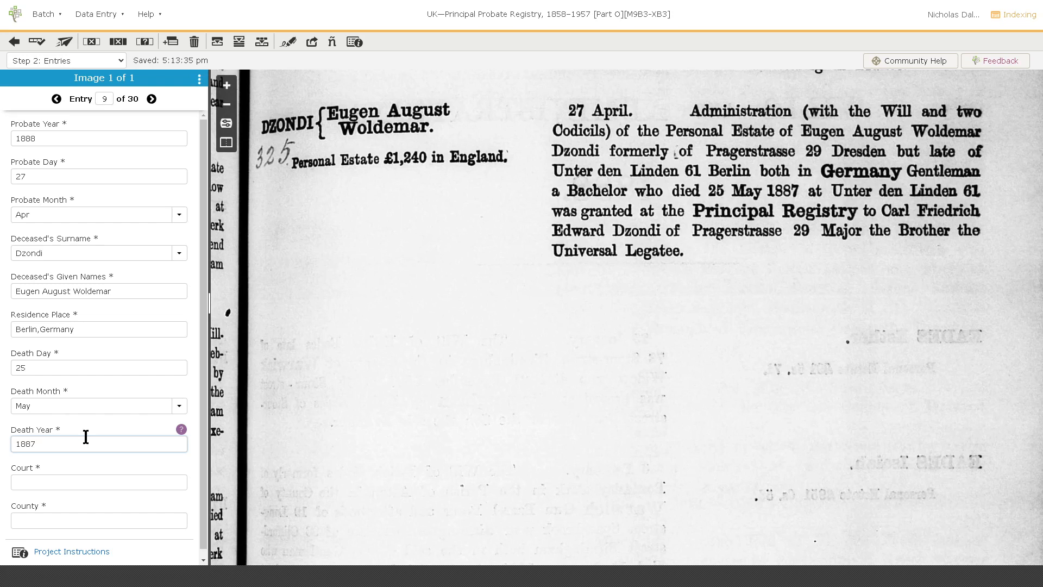
pyautogui.press('Tab')
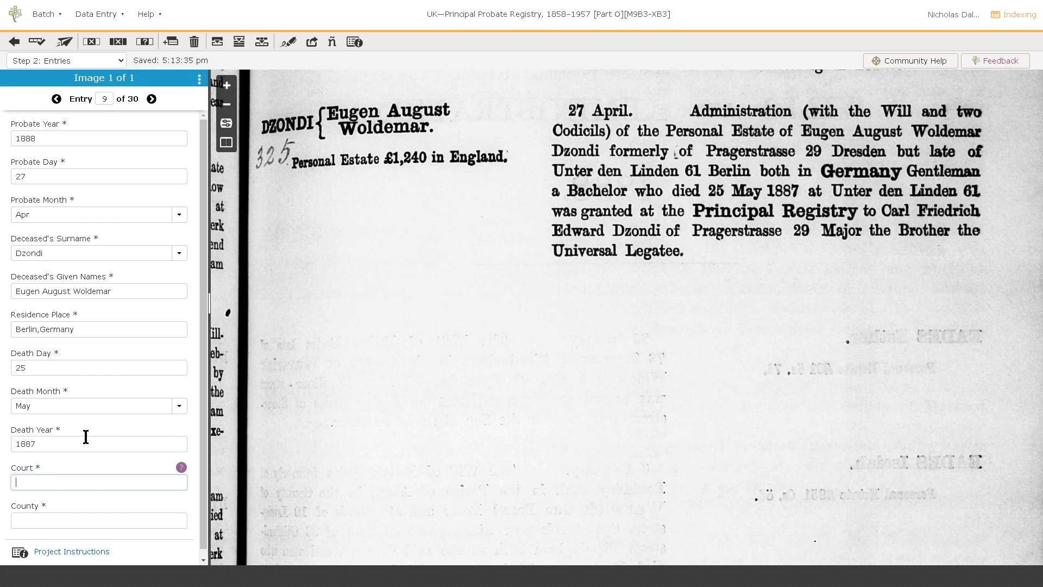
pyautogui.hotkey('ctrl', 'b')
pyautogui.hotkey('ctrl', 'b')
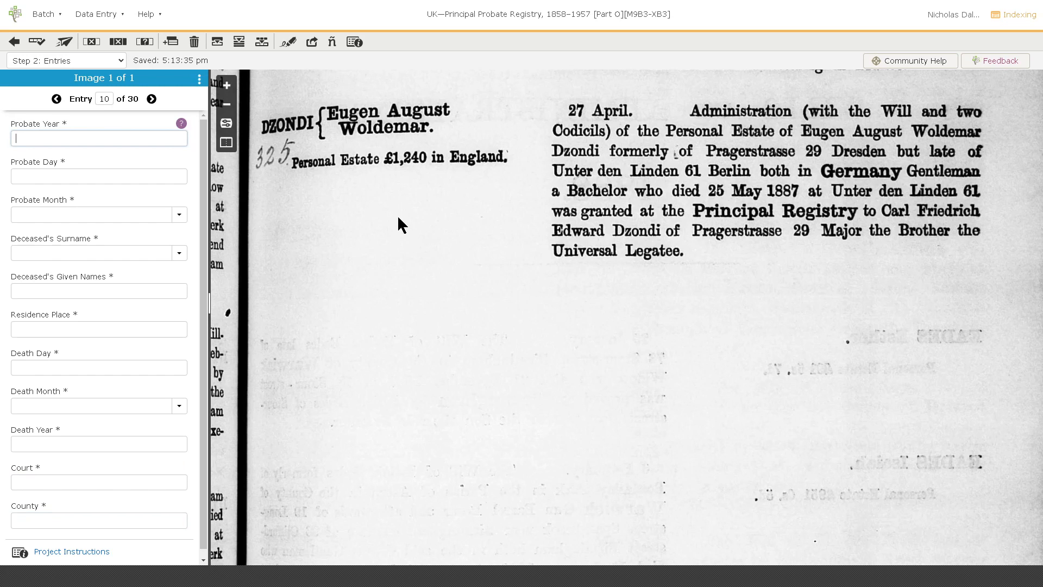
# Look over the rest of the record page for any further probate entries that still need indexing.
pyautogui.moveTo(399, 218); pyautogui.dragTo(424, 295)
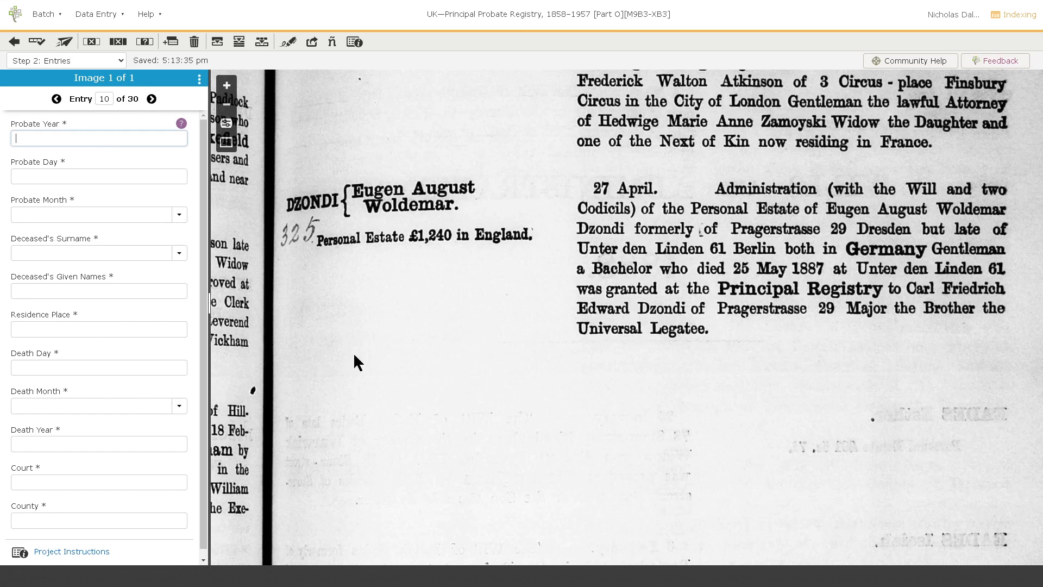
pyautogui.moveTo(583, 385); pyautogui.dragTo(208, 309)
pyautogui.moveTo(535, 386); pyautogui.dragTo(458, 382)
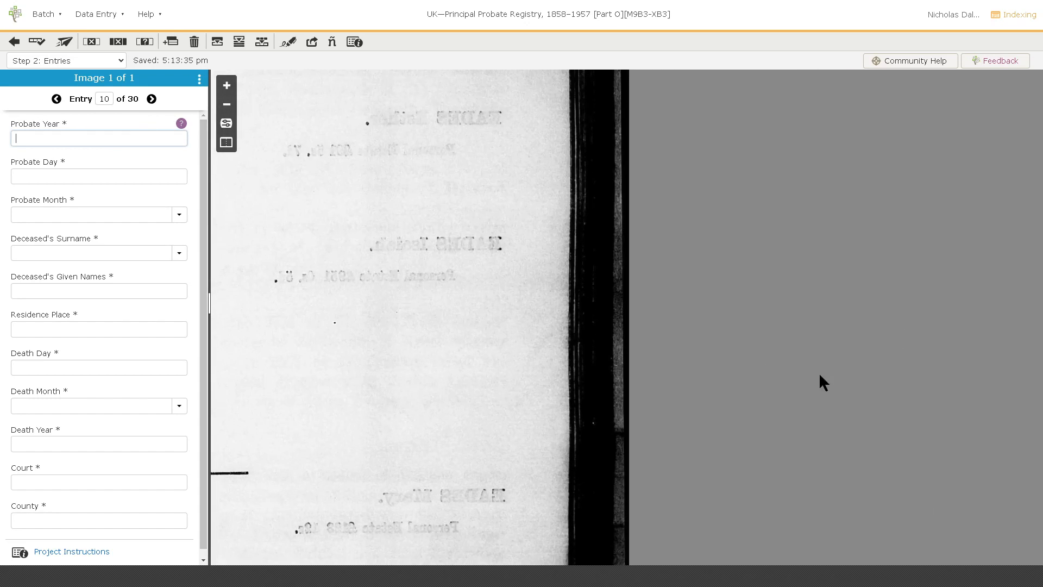
pyautogui.moveTo(601, 535); pyautogui.dragTo(593, 140)
pyautogui.moveTo(514, 532); pyautogui.dragTo(1042, 441)
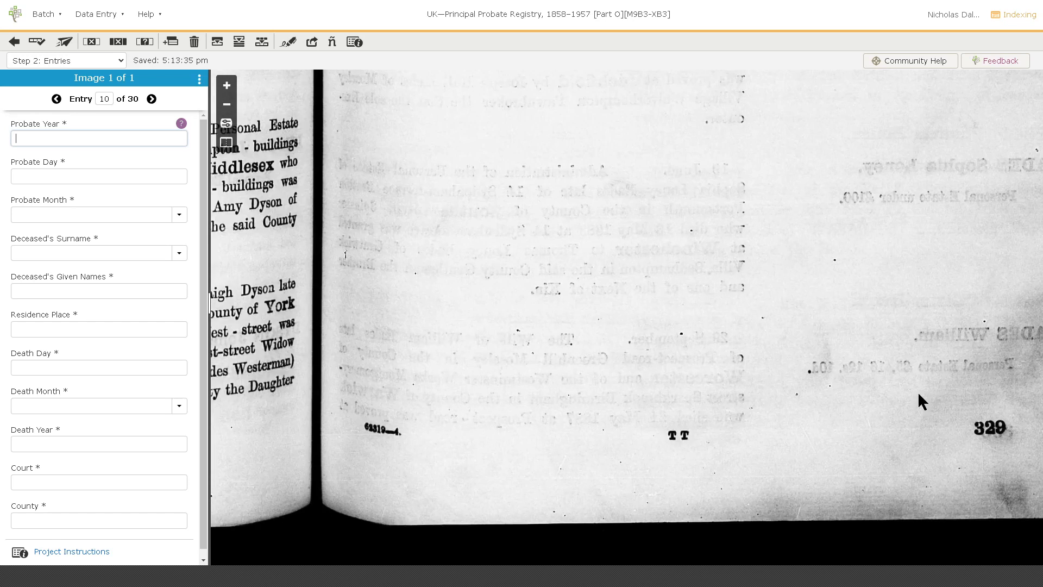
pyautogui.moveTo(552, 73); pyautogui.dragTo(478, 402)
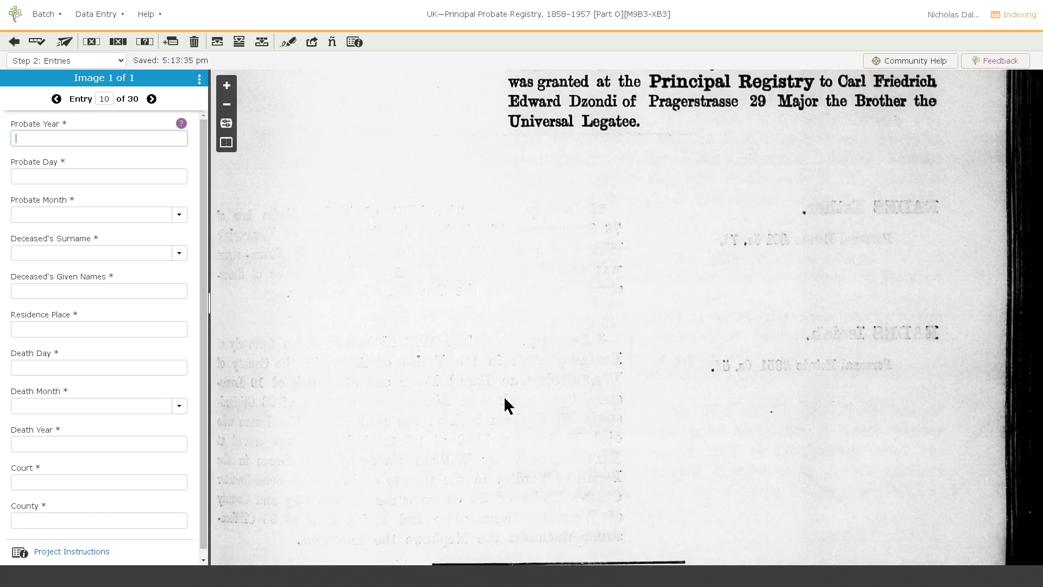
pyautogui.moveTo(623, 380); pyautogui.dragTo(864, 244)
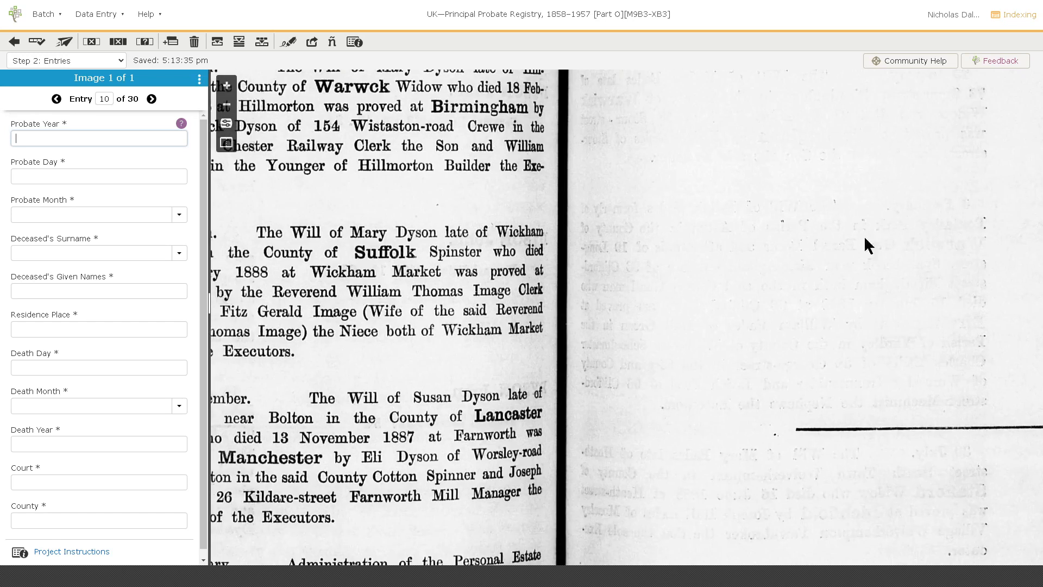
pyautogui.moveTo(807, 374); pyautogui.dragTo(625, 387)
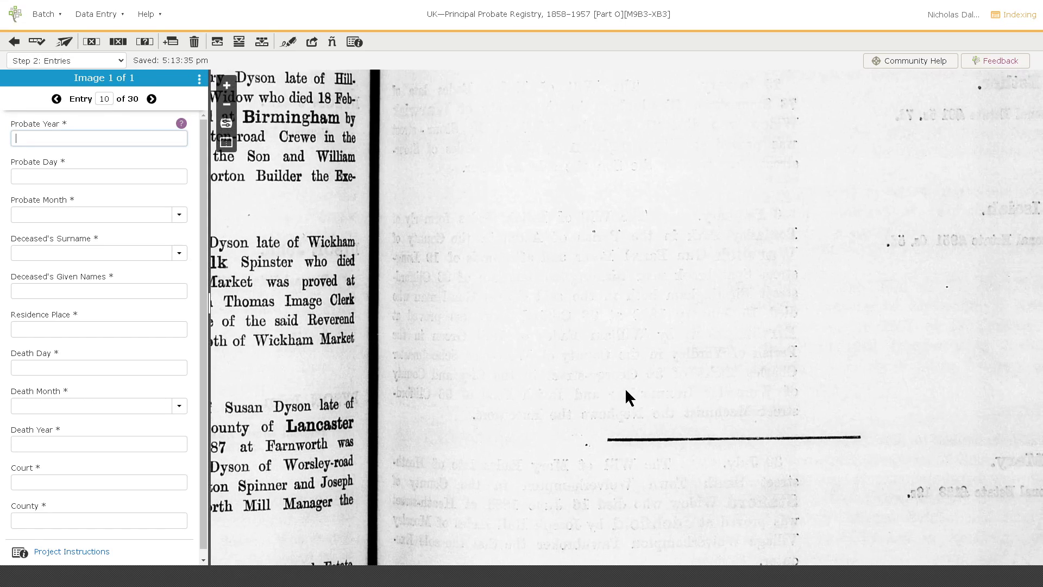
pyautogui.moveTo(671, 255); pyautogui.dragTo(569, 482)
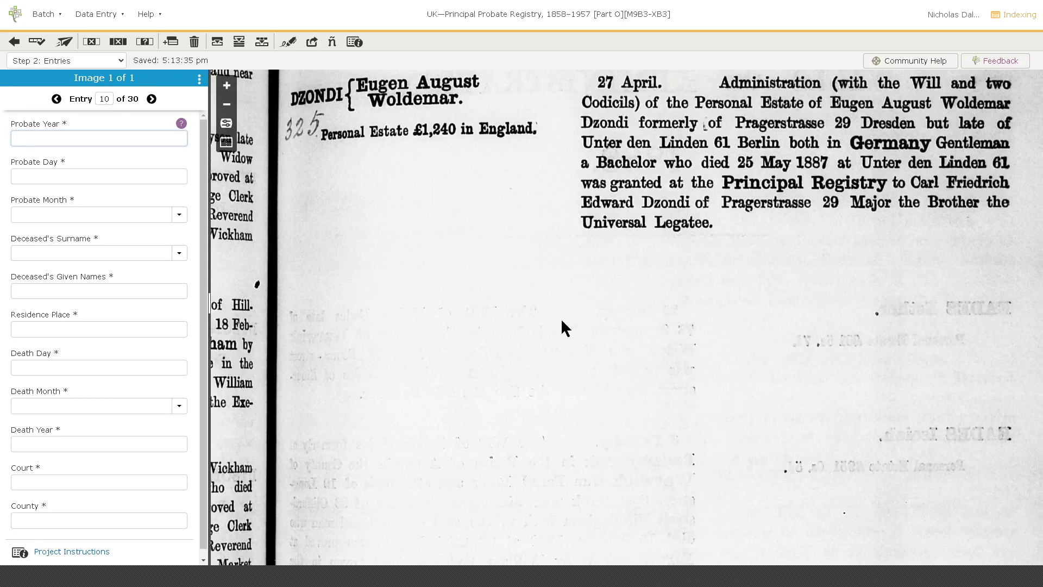
pyautogui.moveTo(562, 321); pyautogui.dragTo(622, 523)
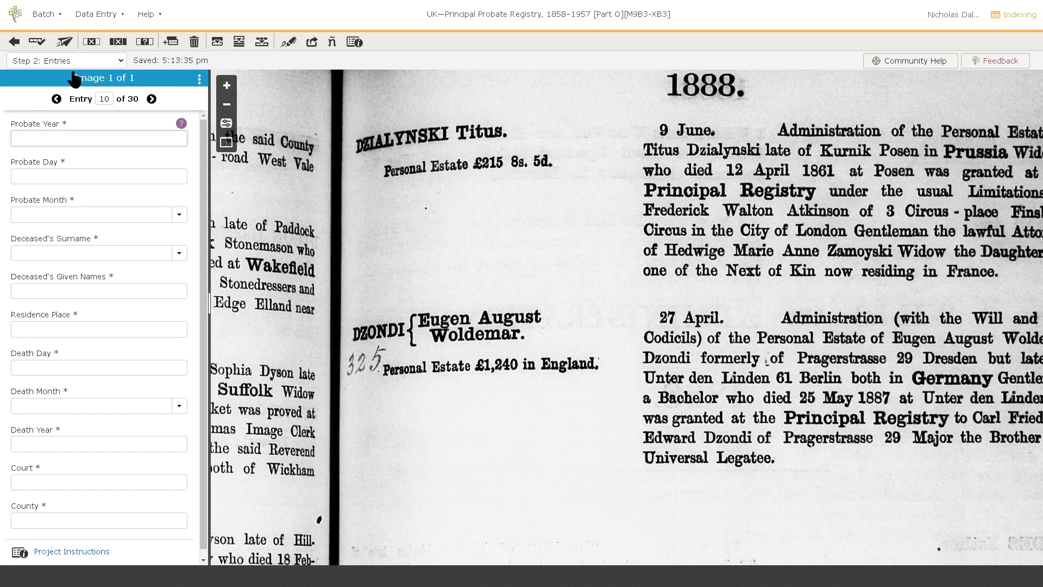
# Start submitting the batch and run the required quality check.
pyautogui.click(66, 46)
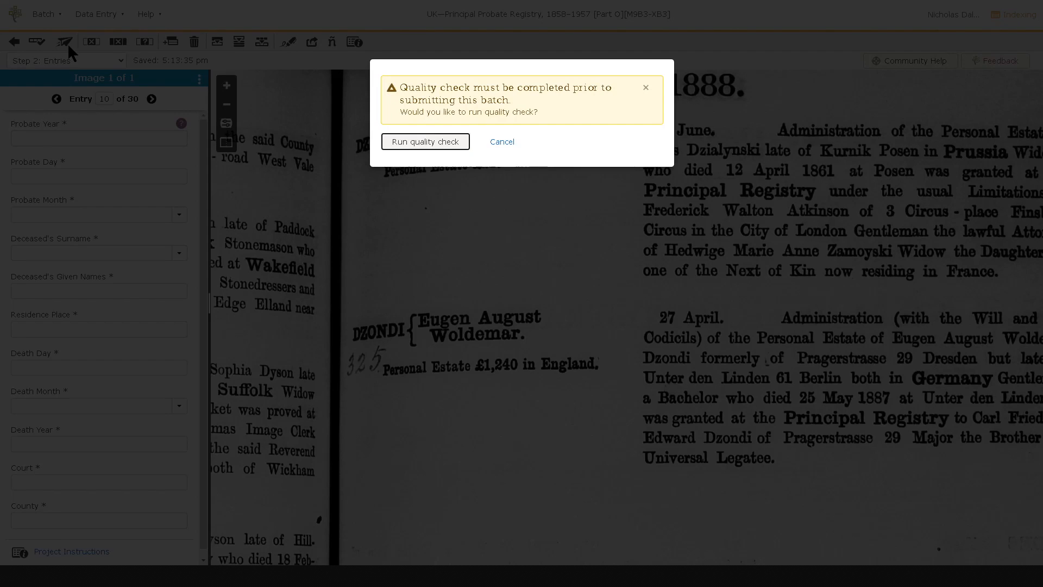
pyautogui.click(425, 143)
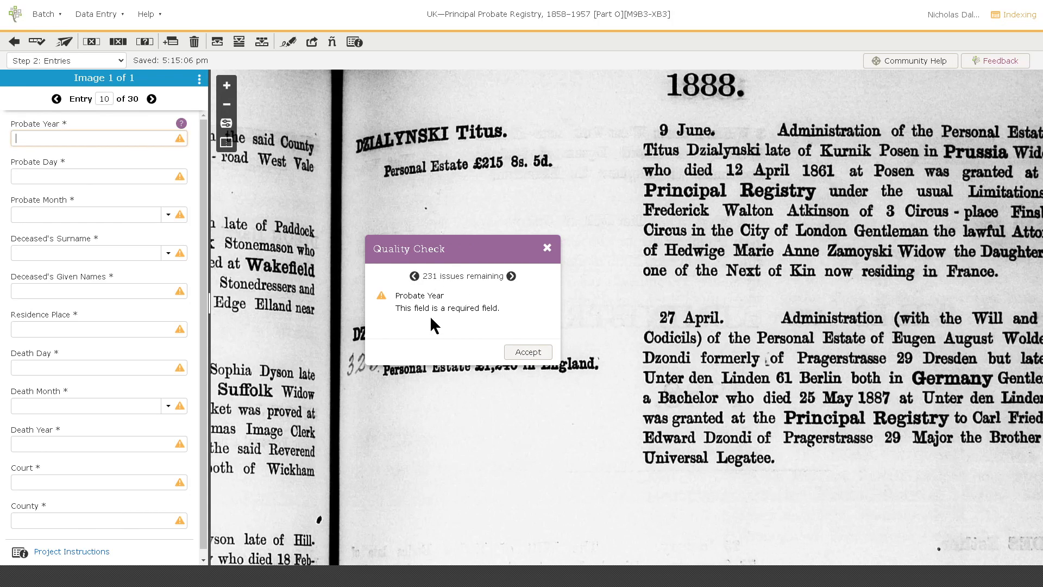
# Accept the blank Probate Year in entry 10 and delete all blank entries from the batch.
pyautogui.click(527, 353)
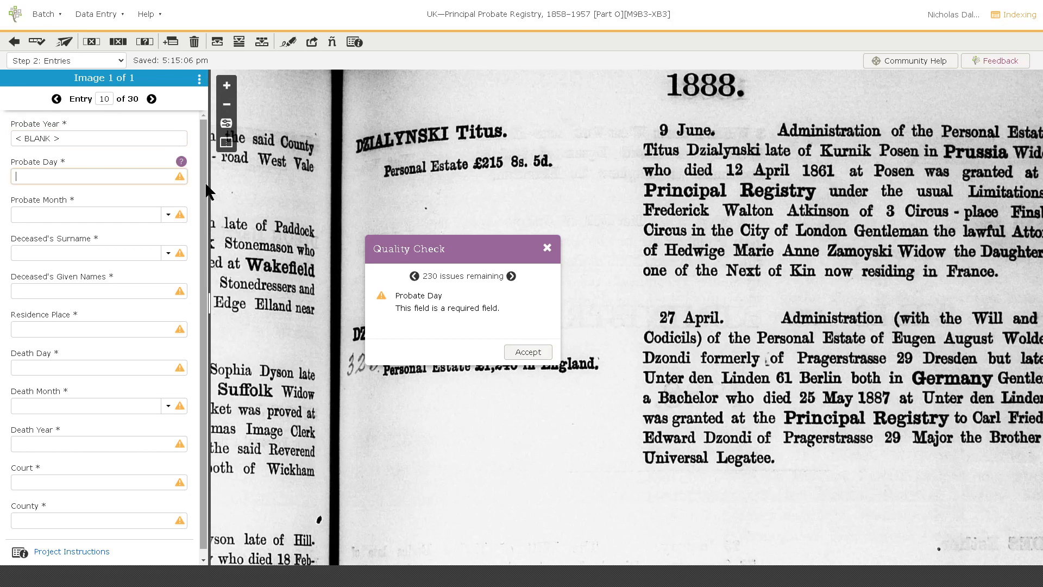
pyautogui.click(76, 140)
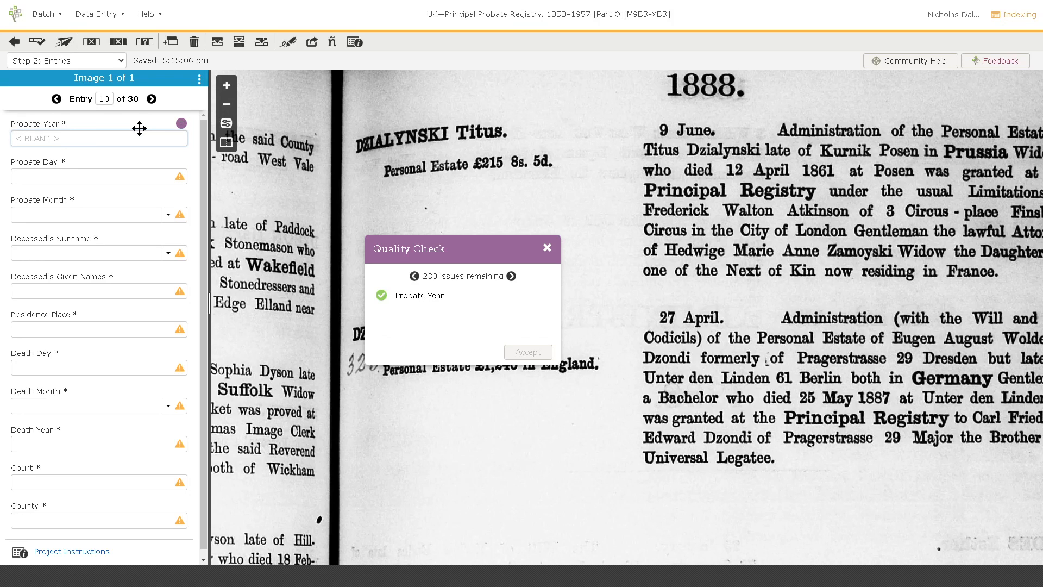
pyautogui.click(195, 43)
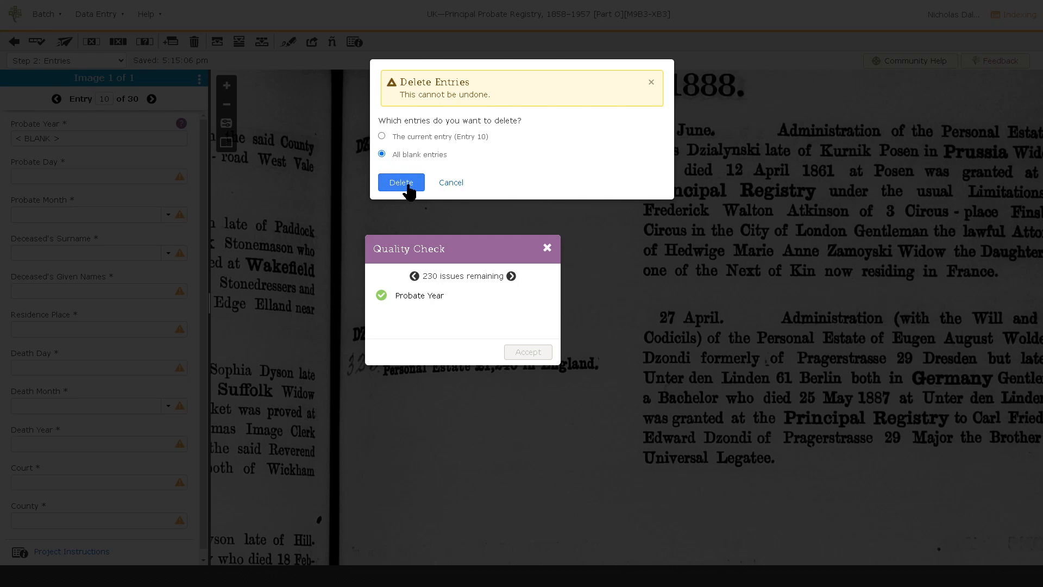
pyautogui.click(402, 183)
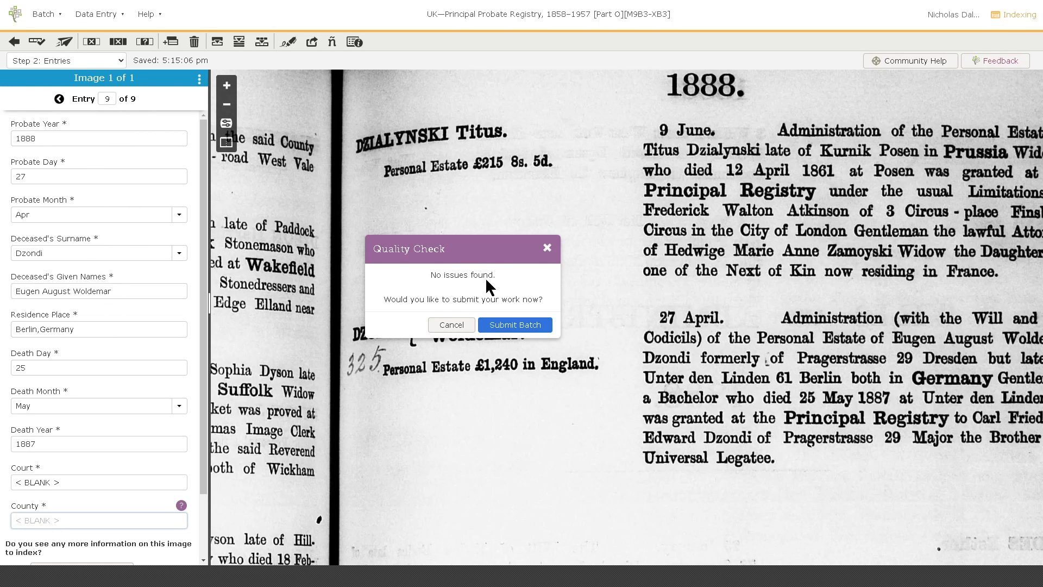
# Submit the quality-checked batch and dismiss the submission confirmation.
pyautogui.click(504, 325)
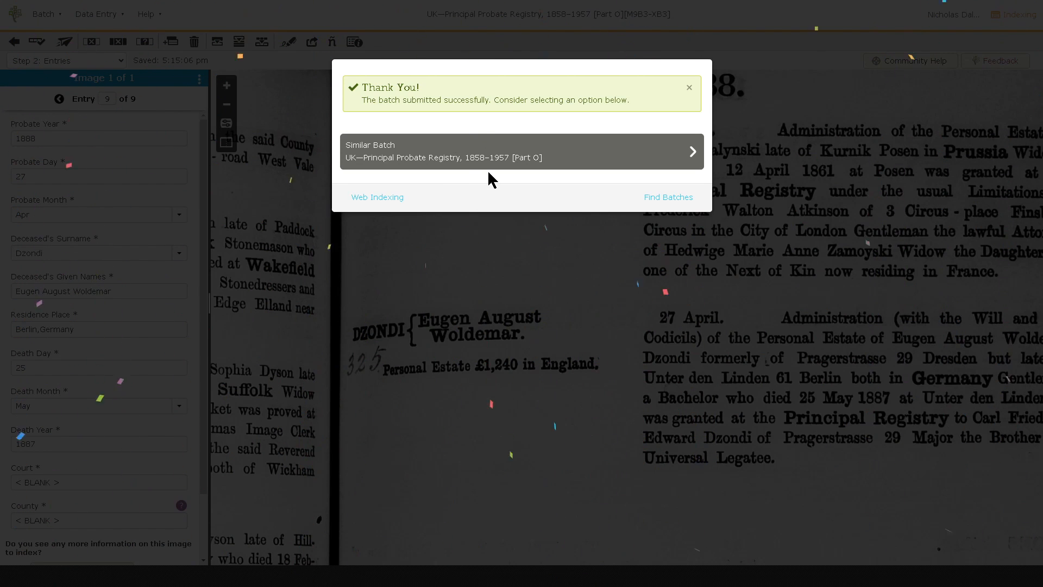
pyautogui.click(689, 89)
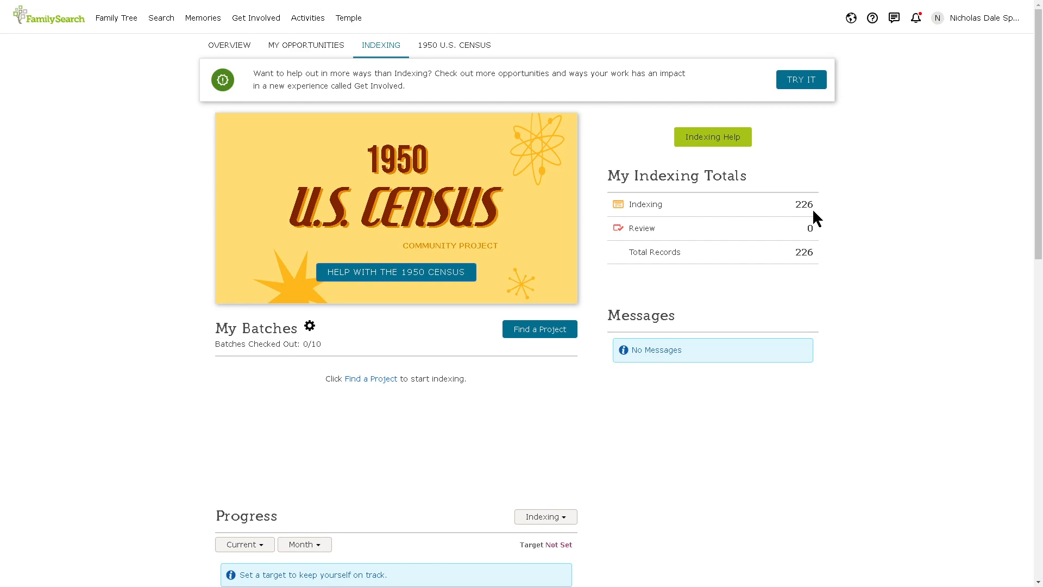
# Examine the monthly indexing progress chart for the records submitted on the most recent days.
pyautogui.scroll(-6, 516, 380)
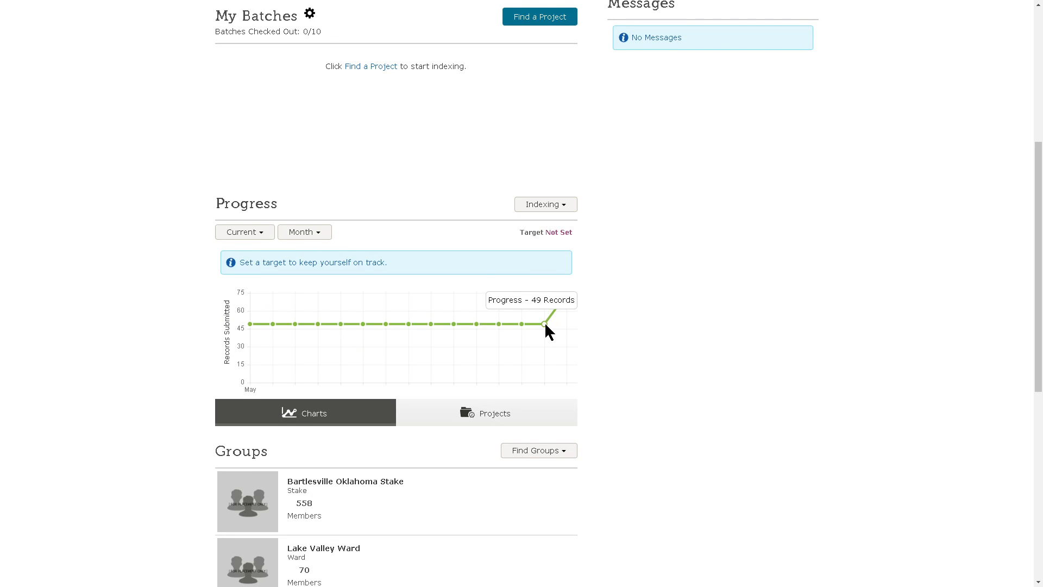
pyautogui.moveTo(569, 299)
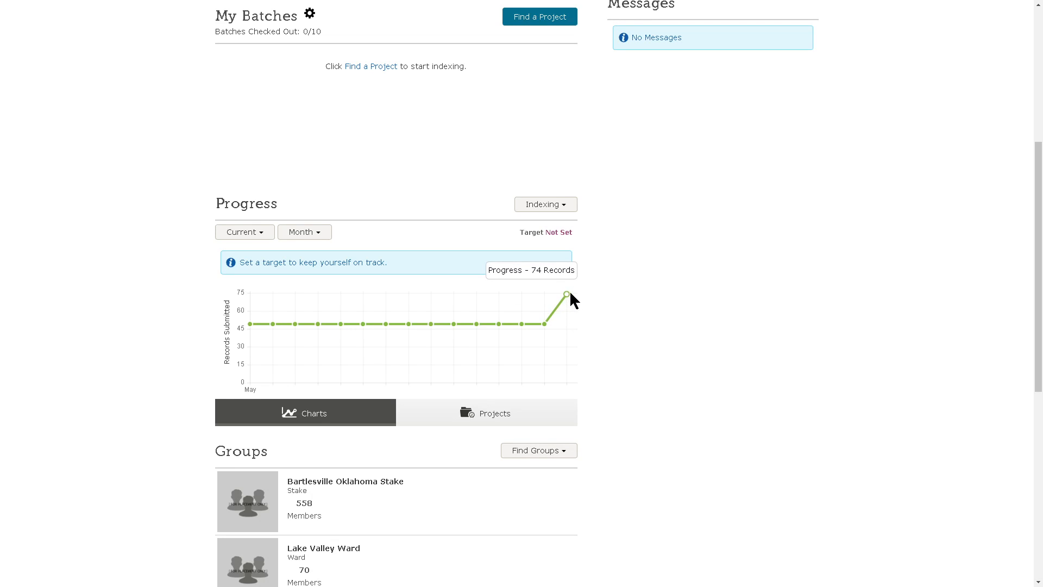
pyautogui.scroll(5, 594, 181)
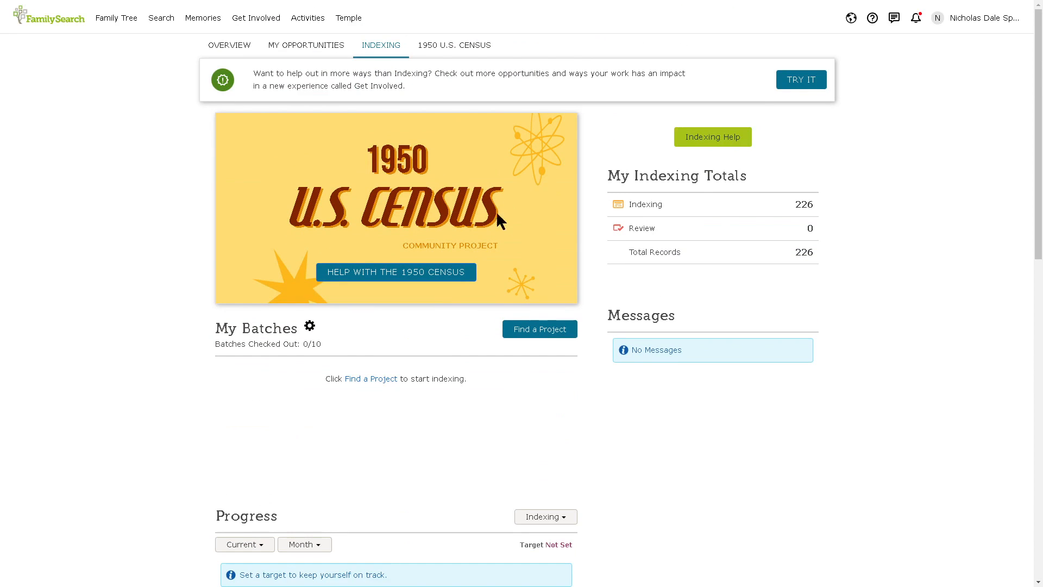